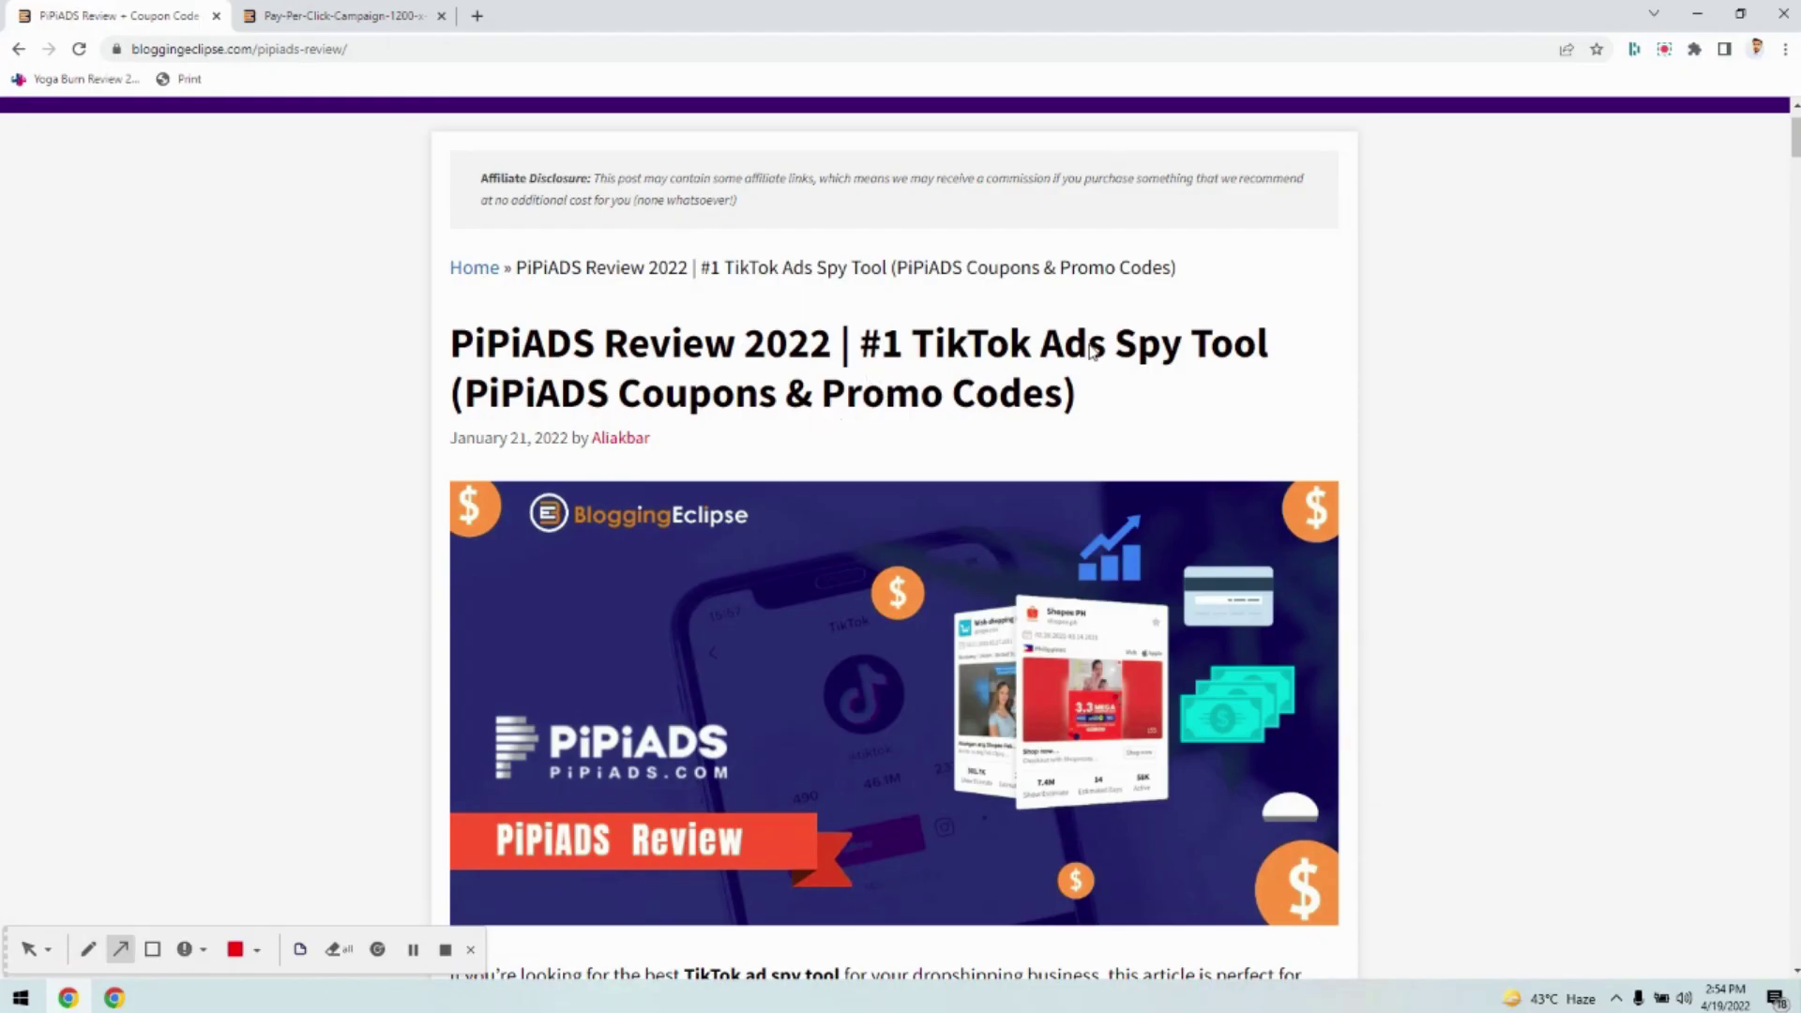
Scroll the BloggingEclipse PiPiADS review down to the coupon table with the BLOGE20 20% OFF deal
scroll(1091, 351, "down", 3)
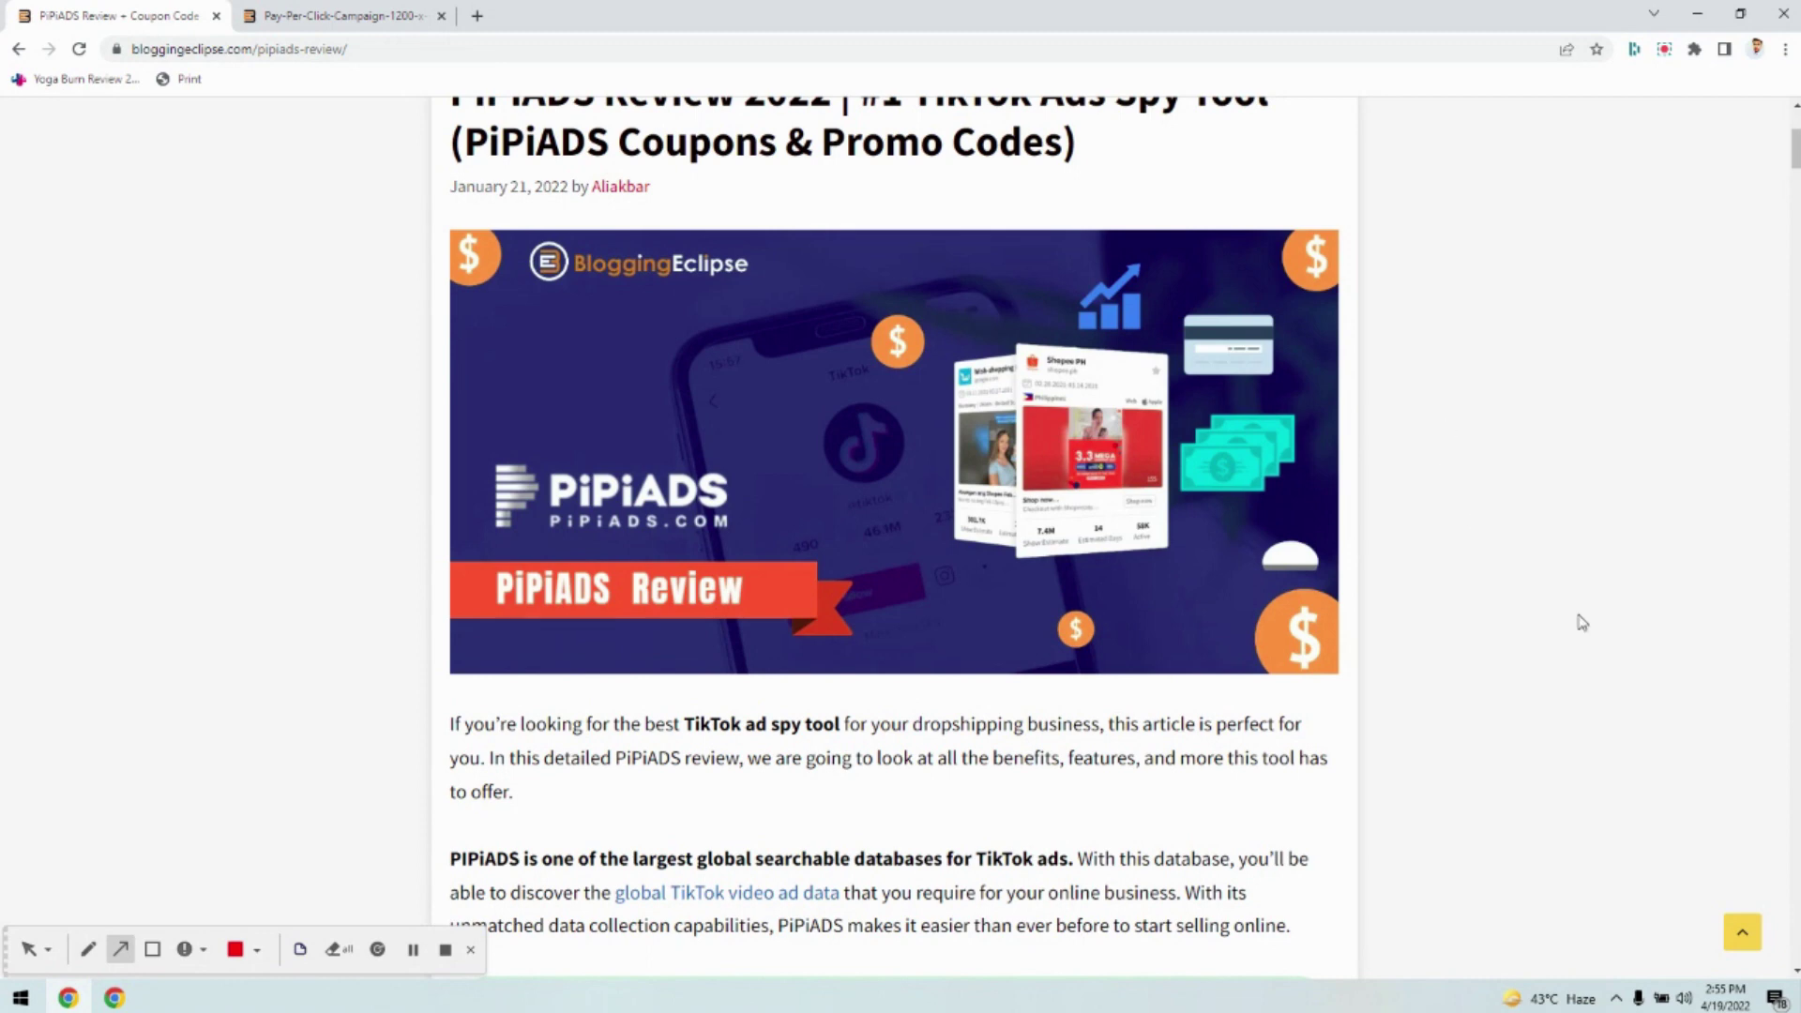
scroll(968, 492, "down", 5)
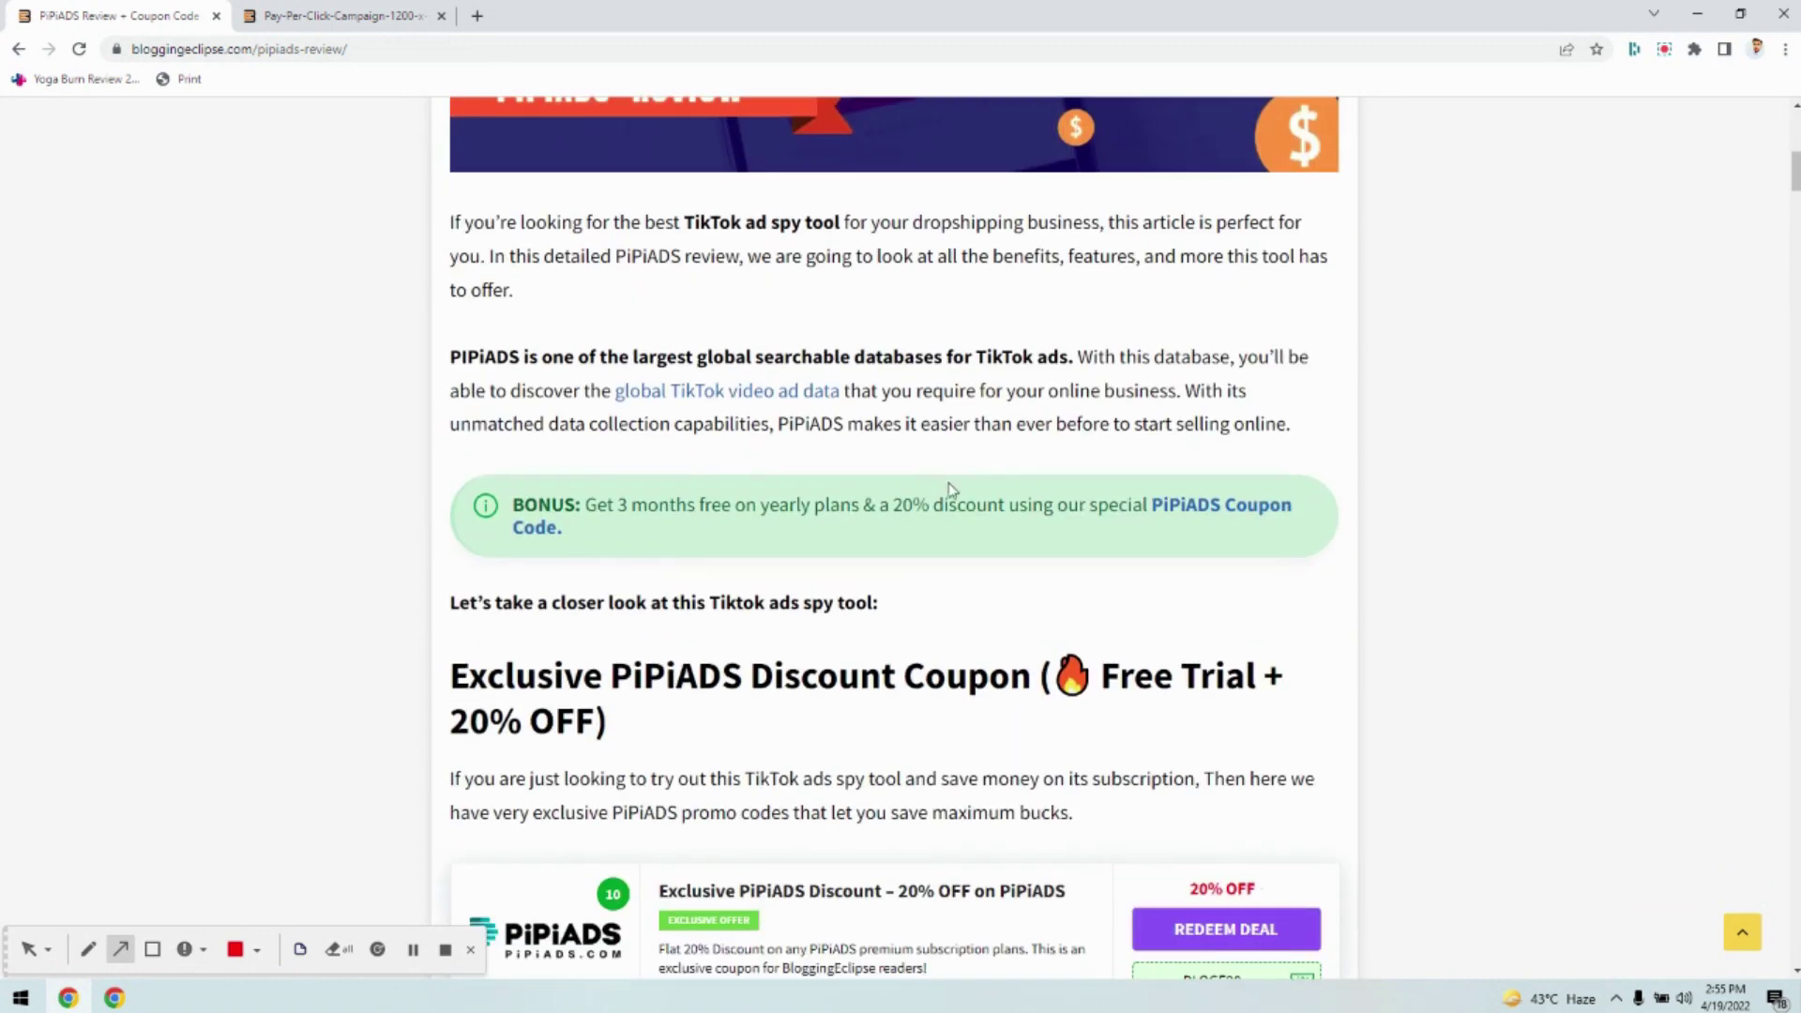
scroll(1327, 463, "down", 3)
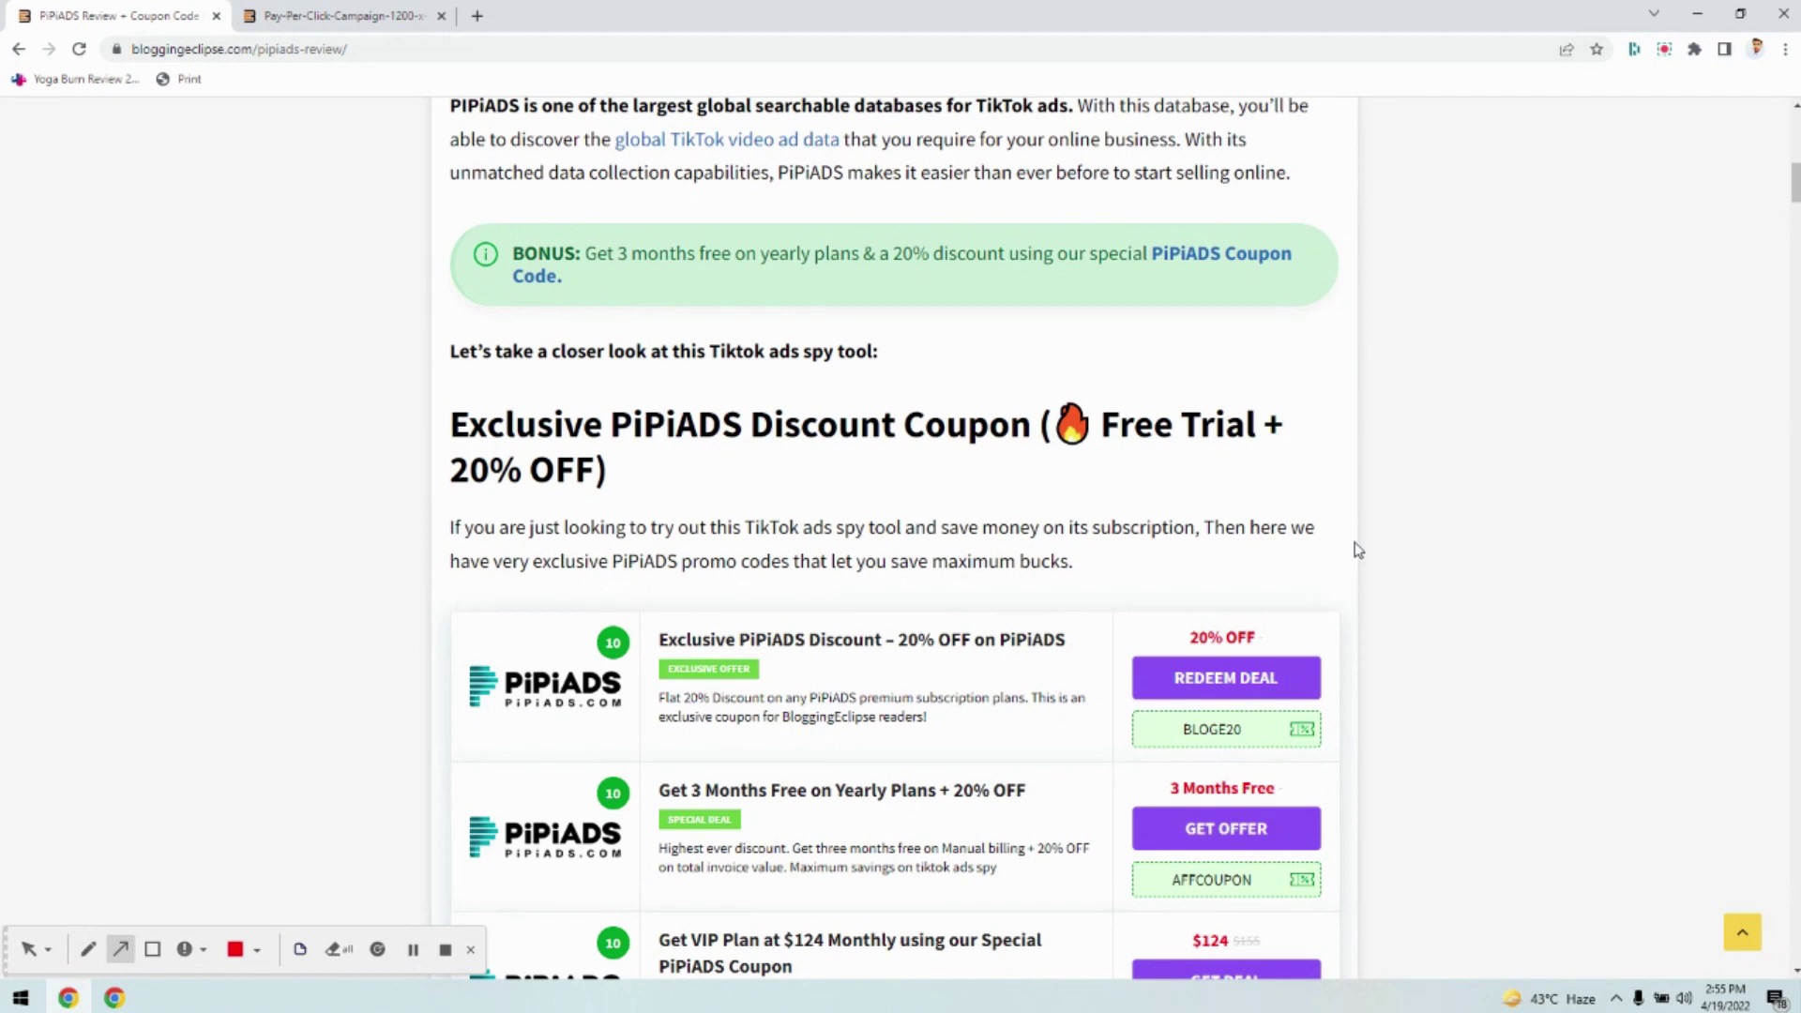
scroll(1379, 608, "down", 3)
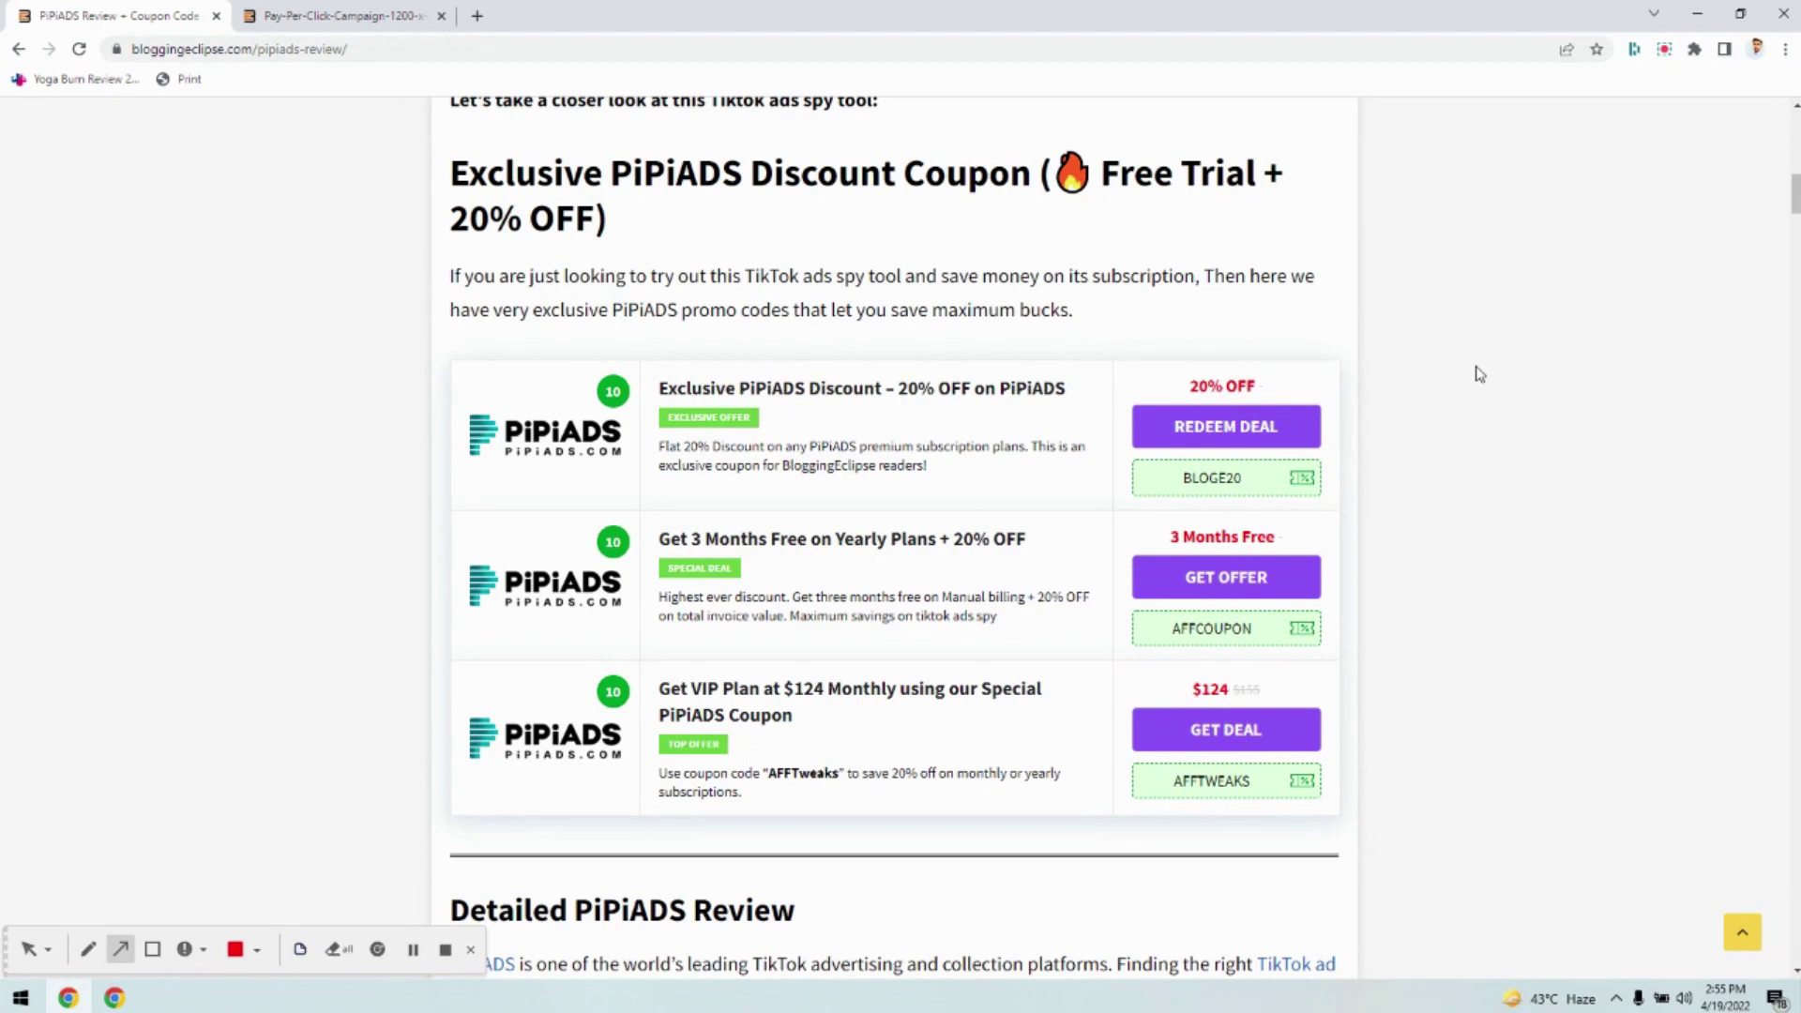
scroll(788, 334, "down", 5)
scroll(1185, 494, "up", 10)
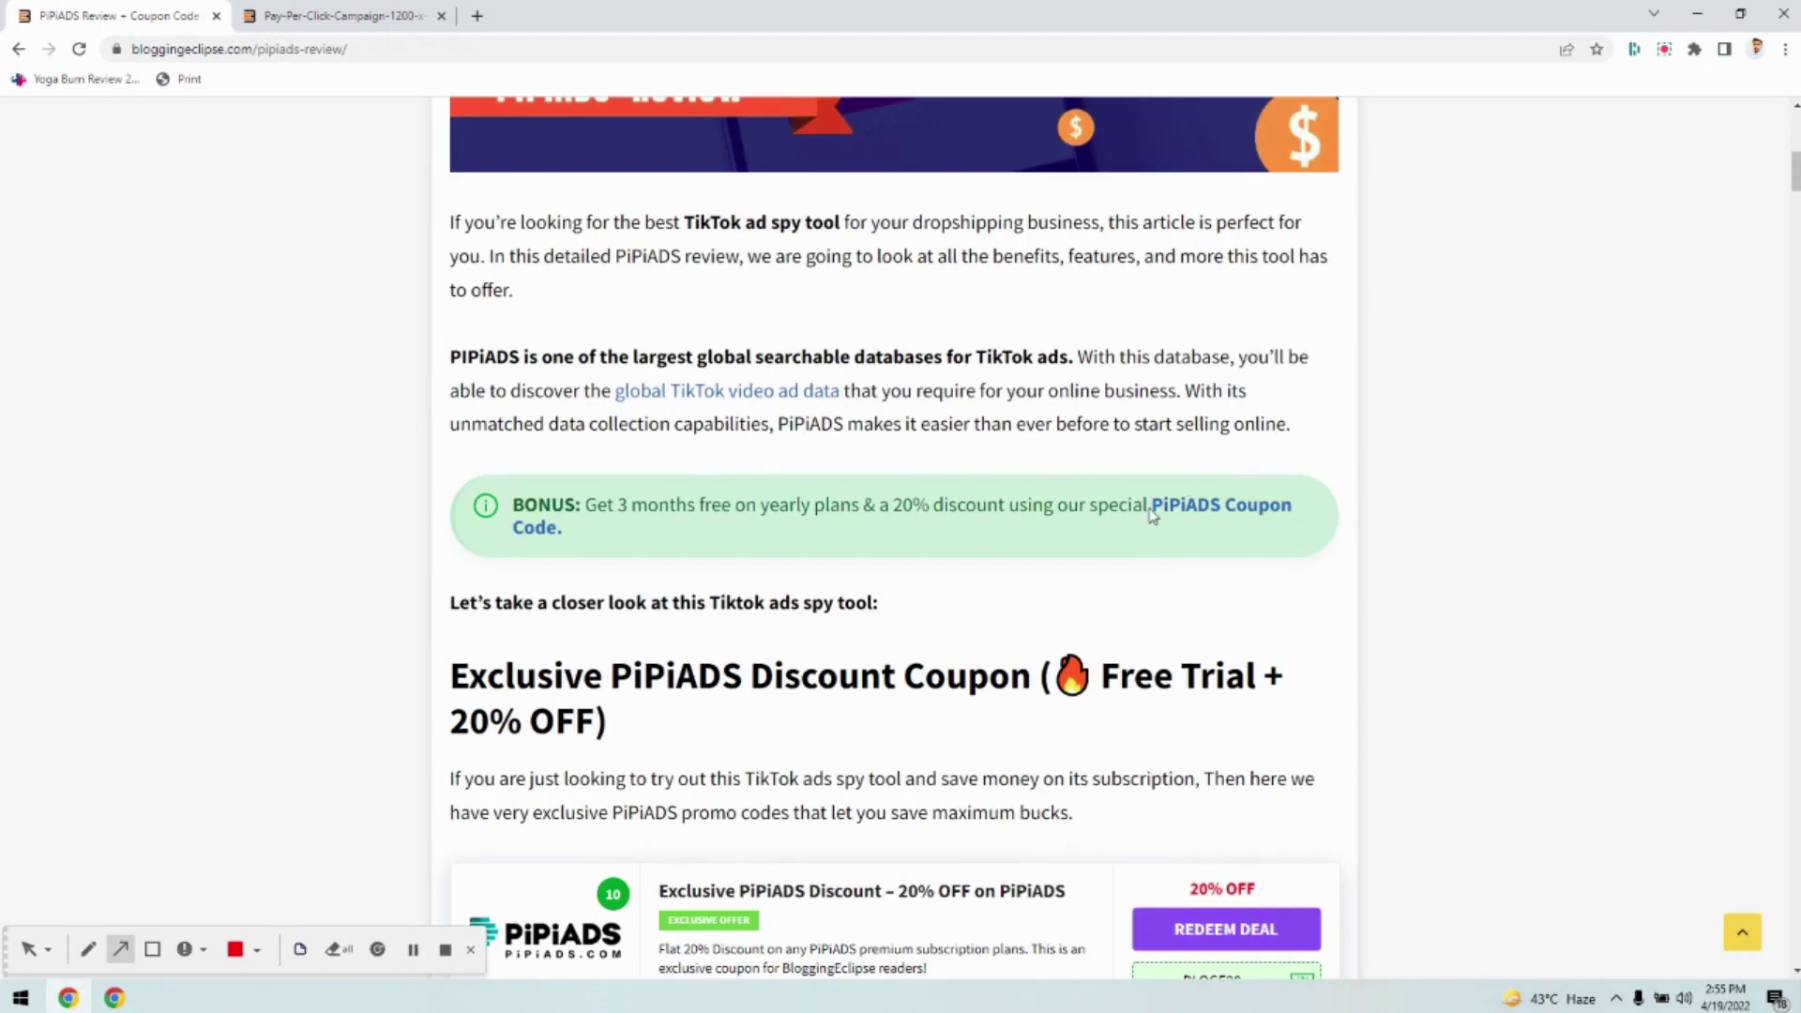
scroll(1125, 685, "up", 2)
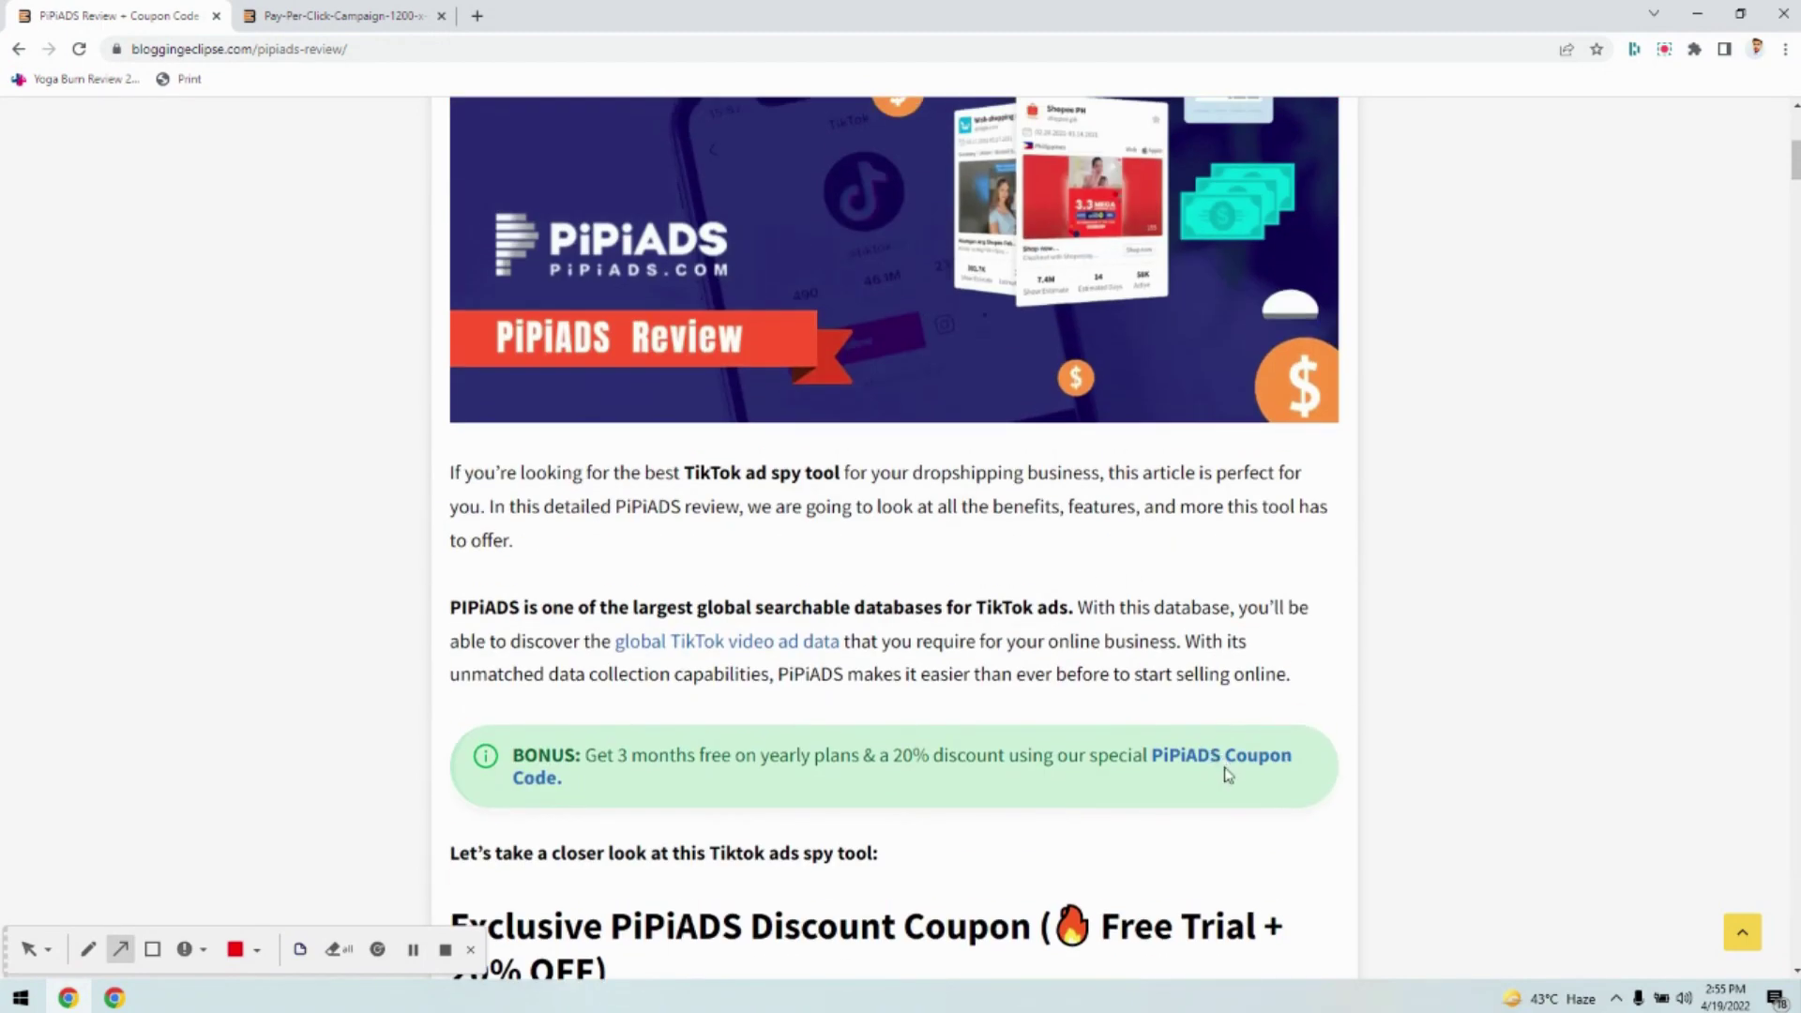
scroll(1234, 760, "down", 4)
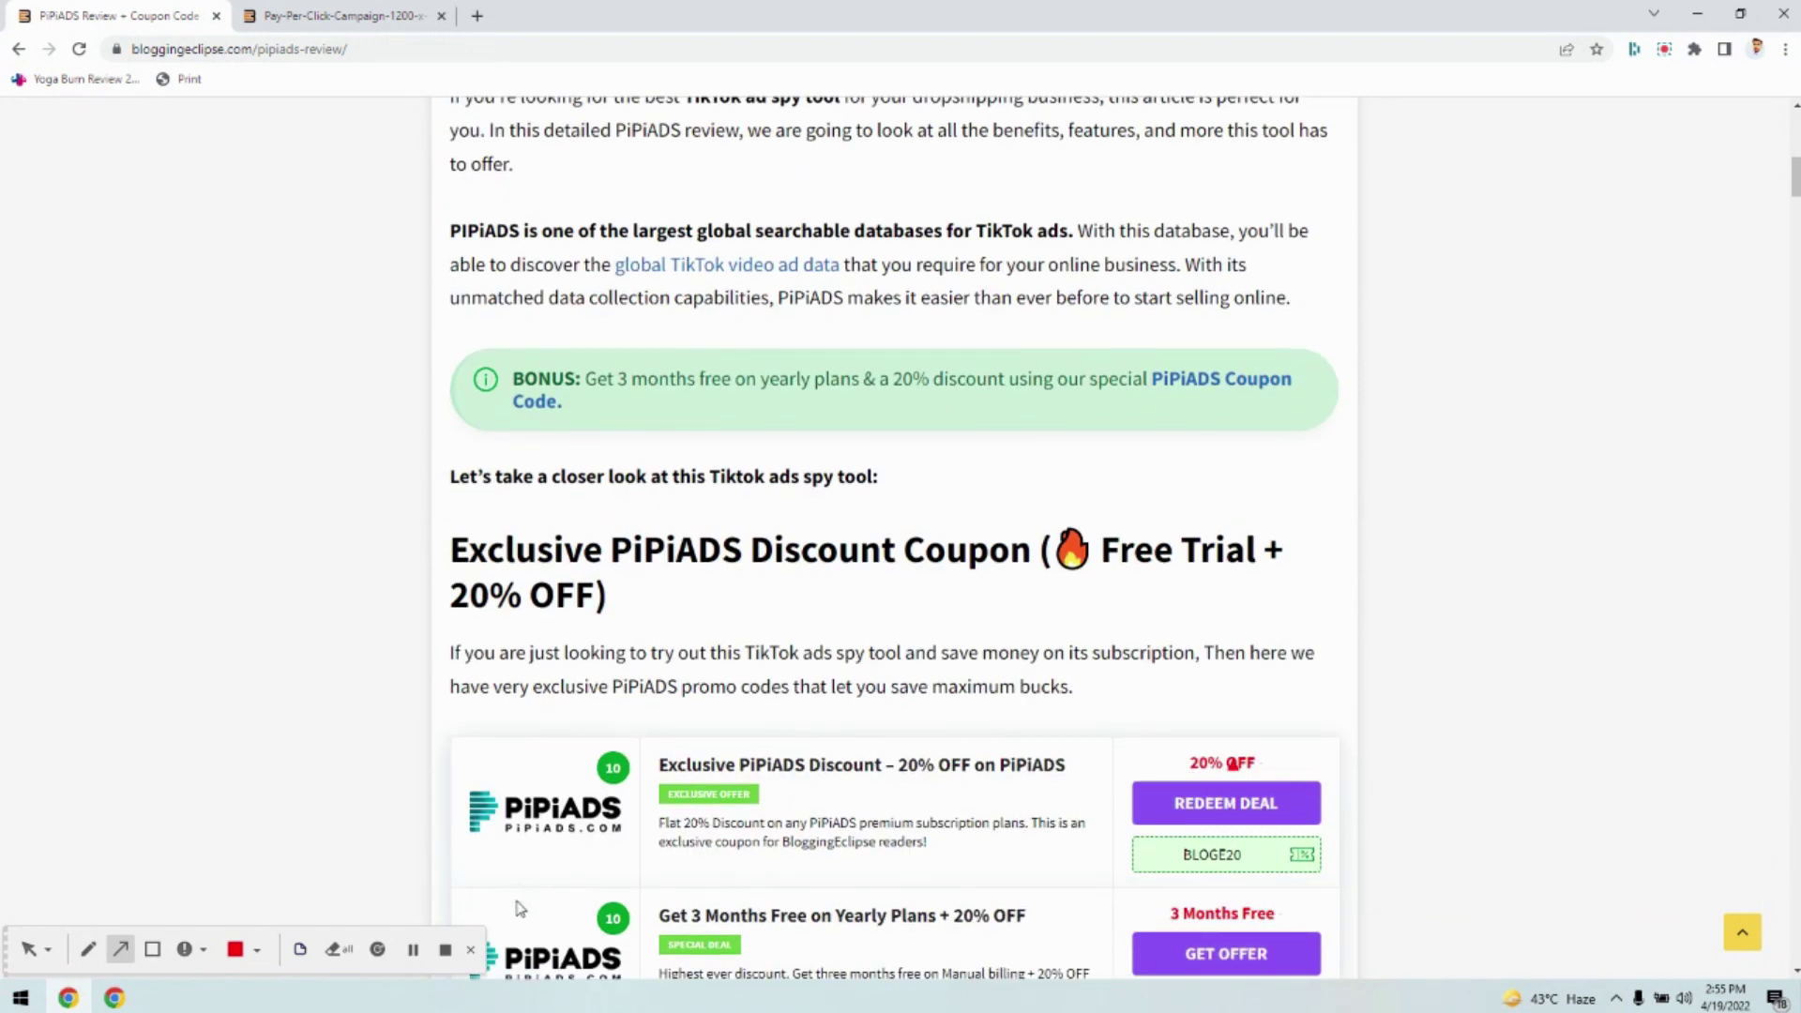
left_click(471, 950)
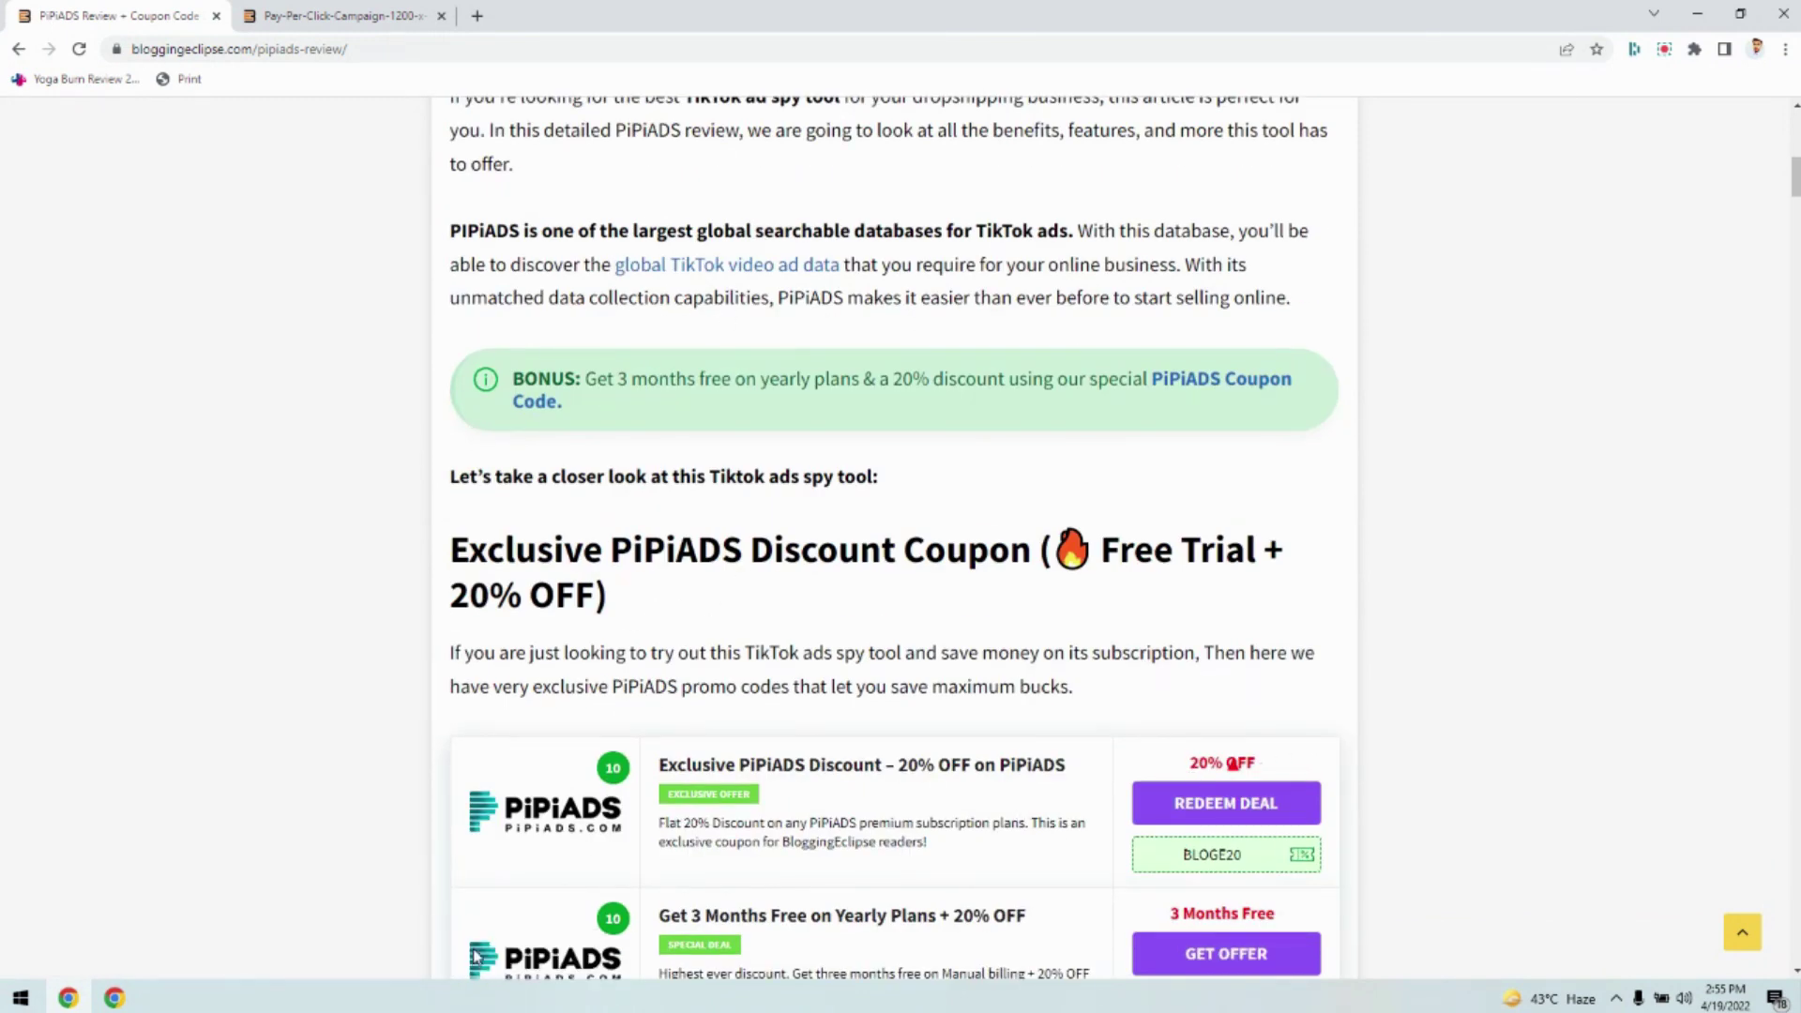
Redeem the 20% off deal to open pipiads.com and browse its Media Included section
left_click(1216, 807)
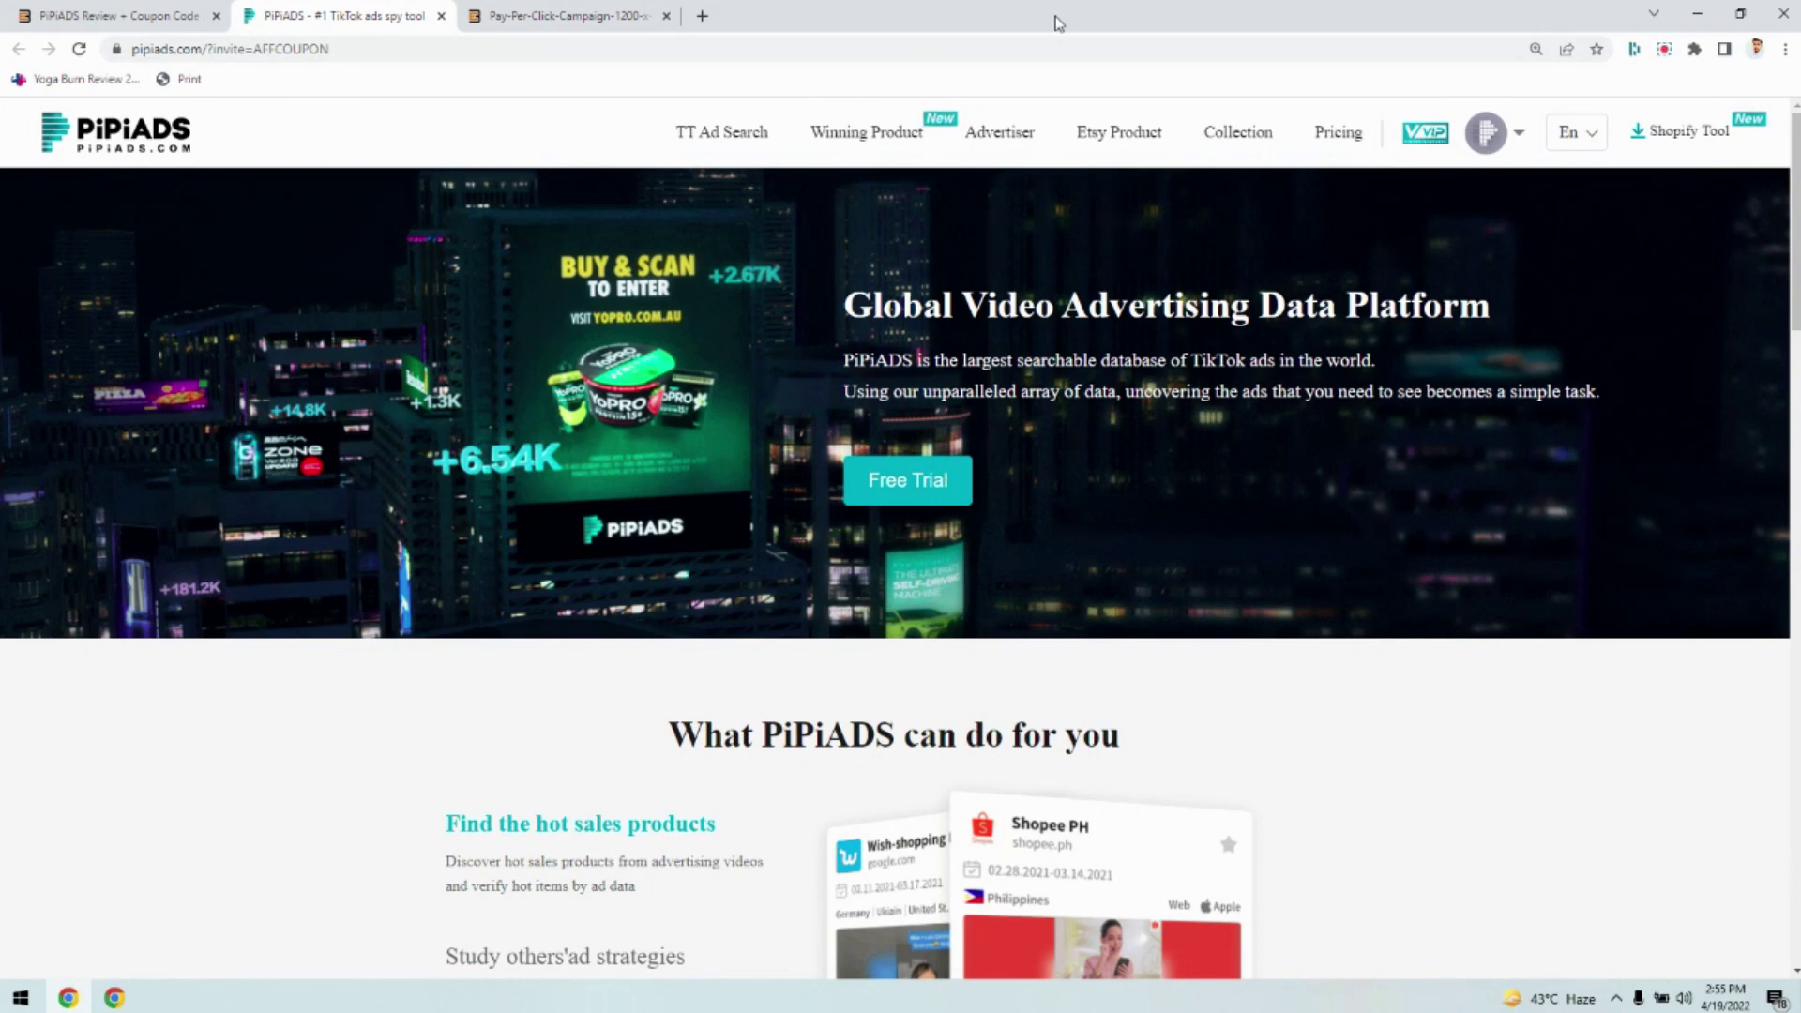
scroll(1172, 375, "down", 17)
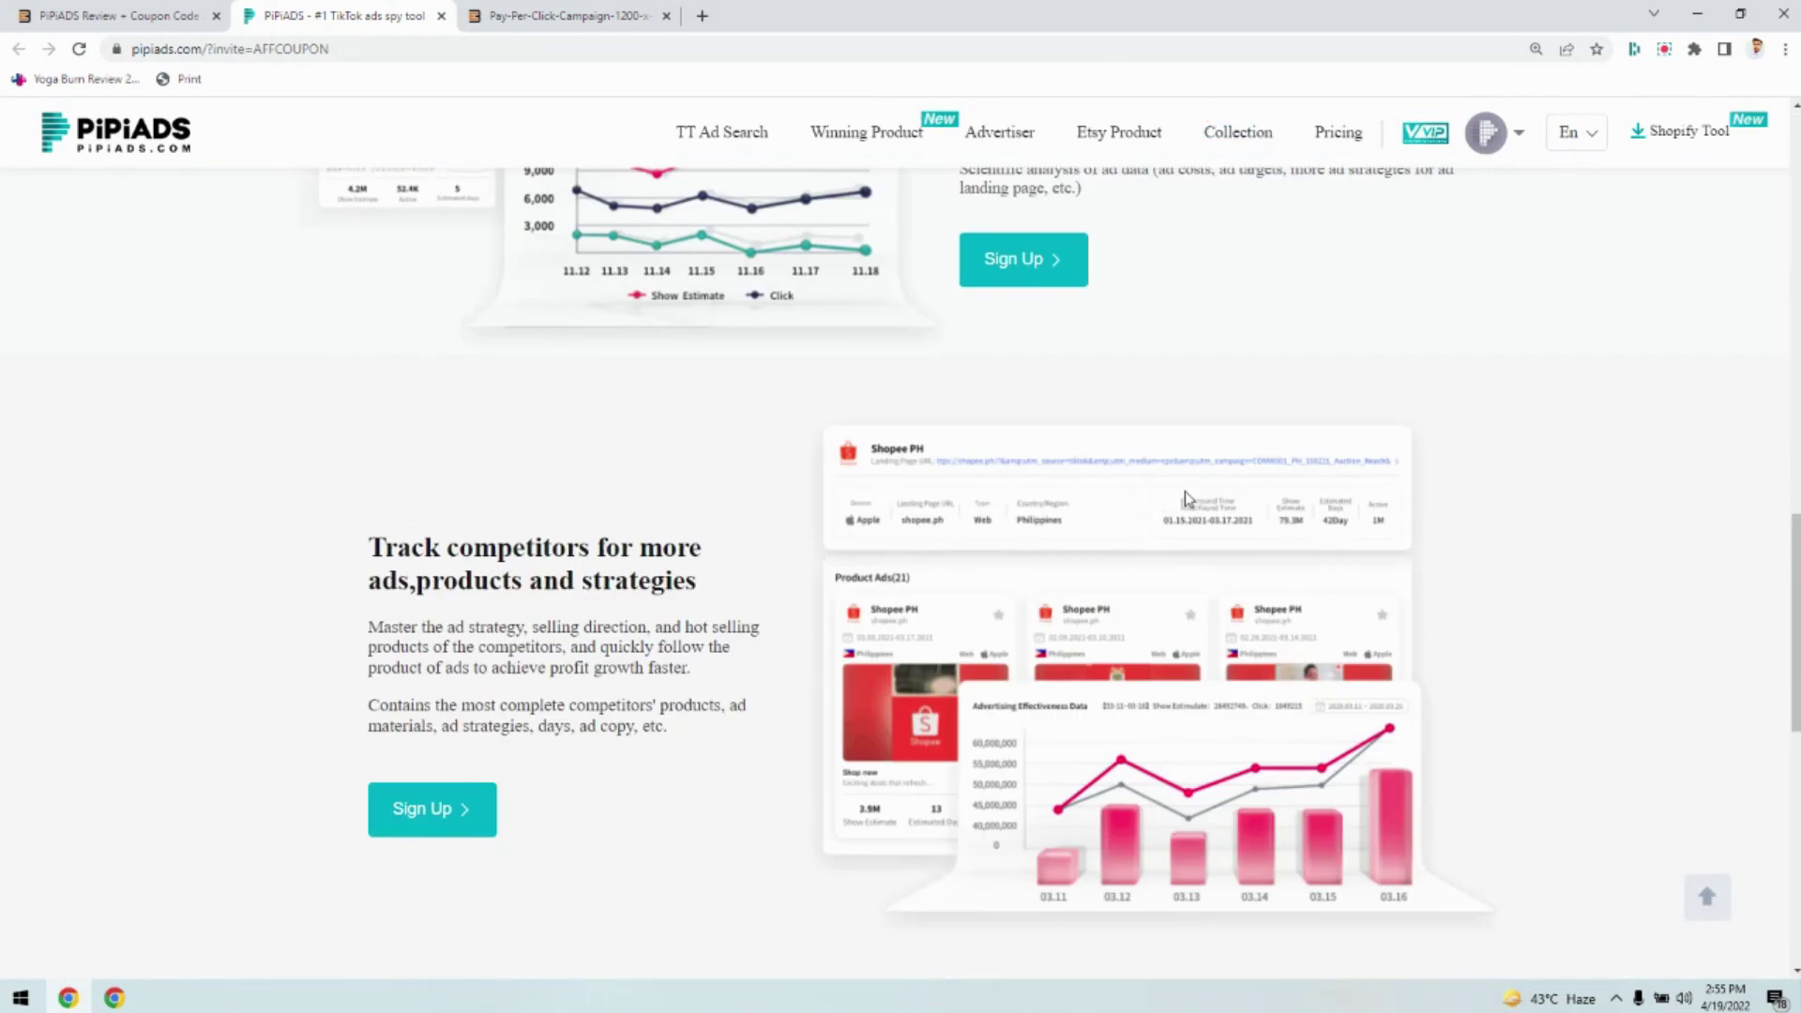
scroll(1454, 429, "up", 4)
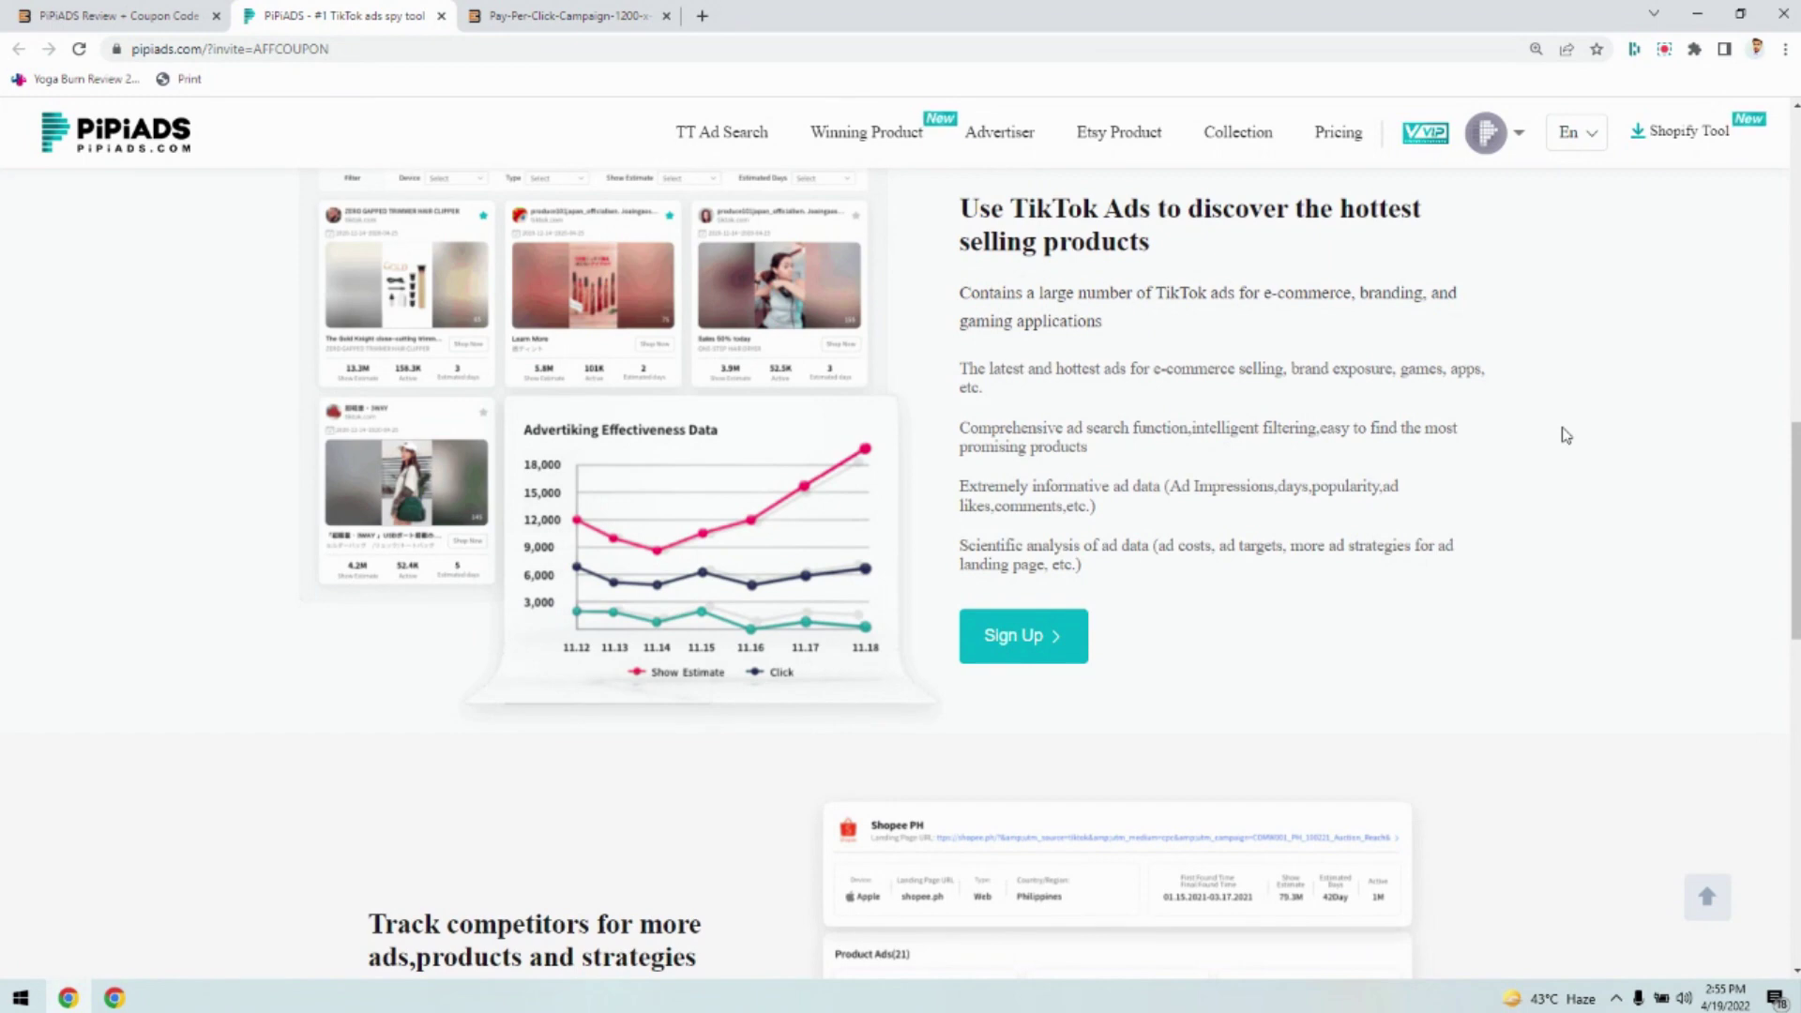
scroll(1522, 479, "down", 4)
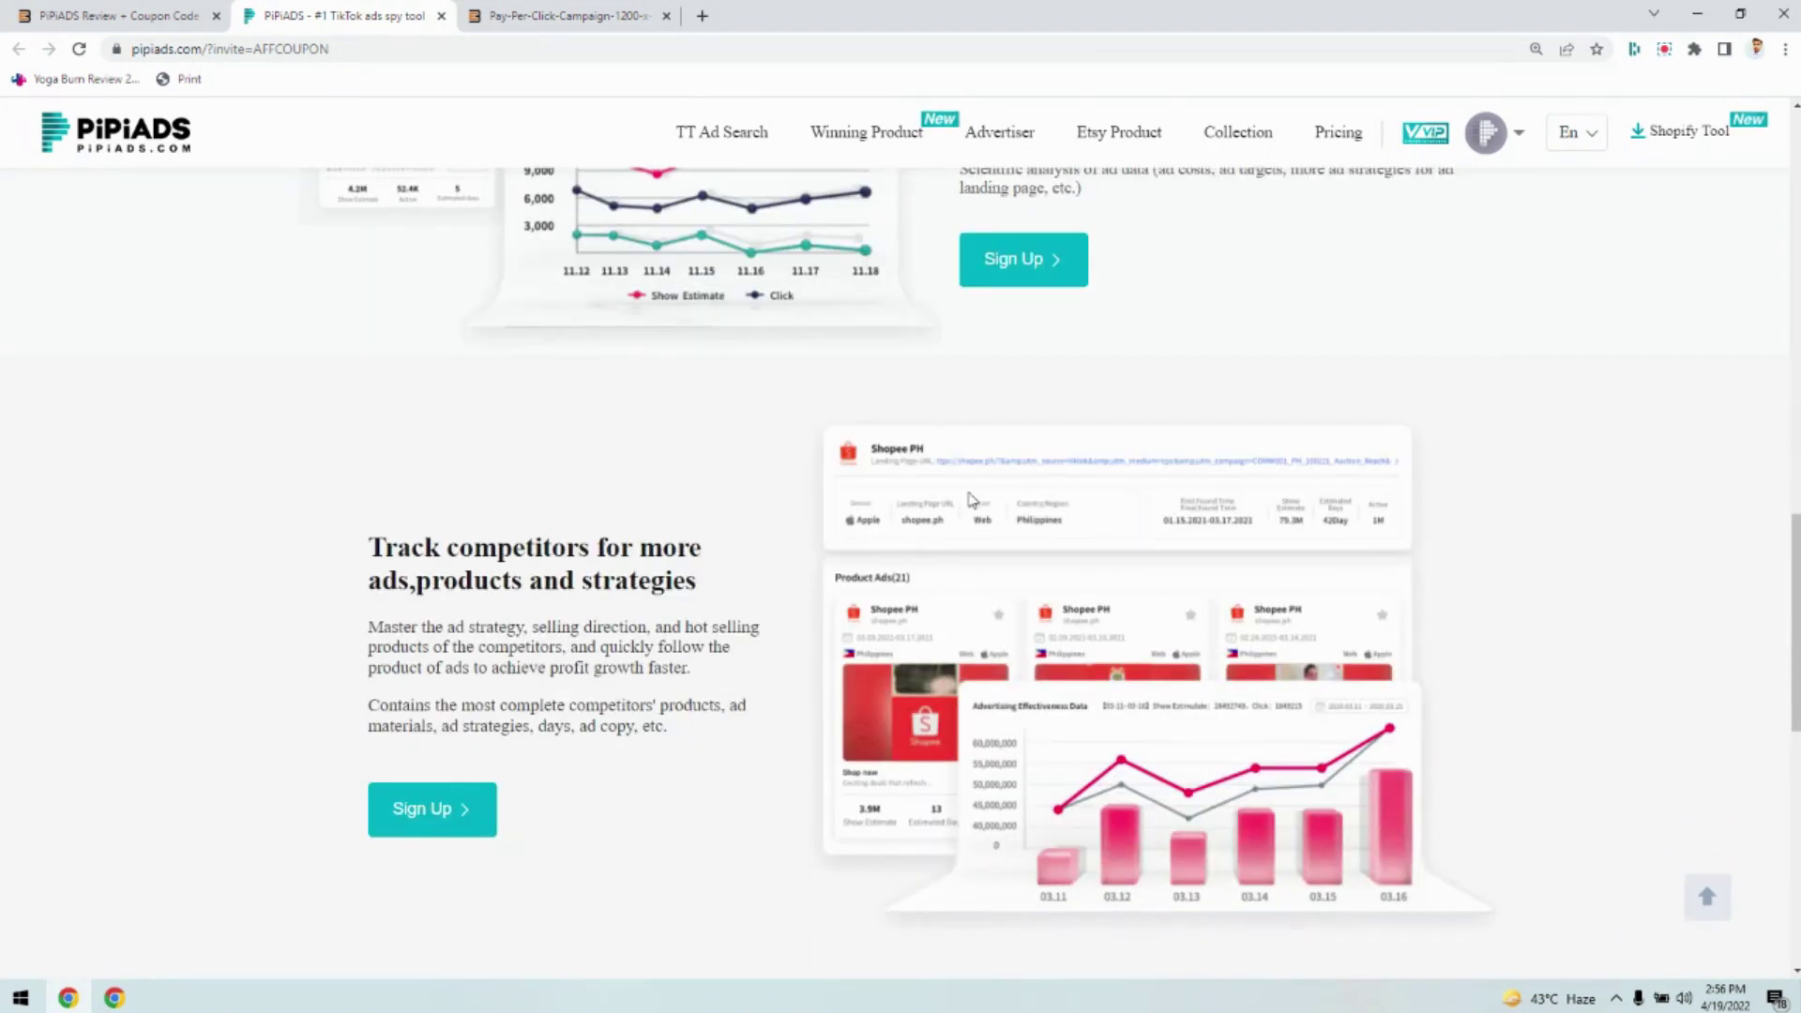
scroll(1455, 486, "down", 5)
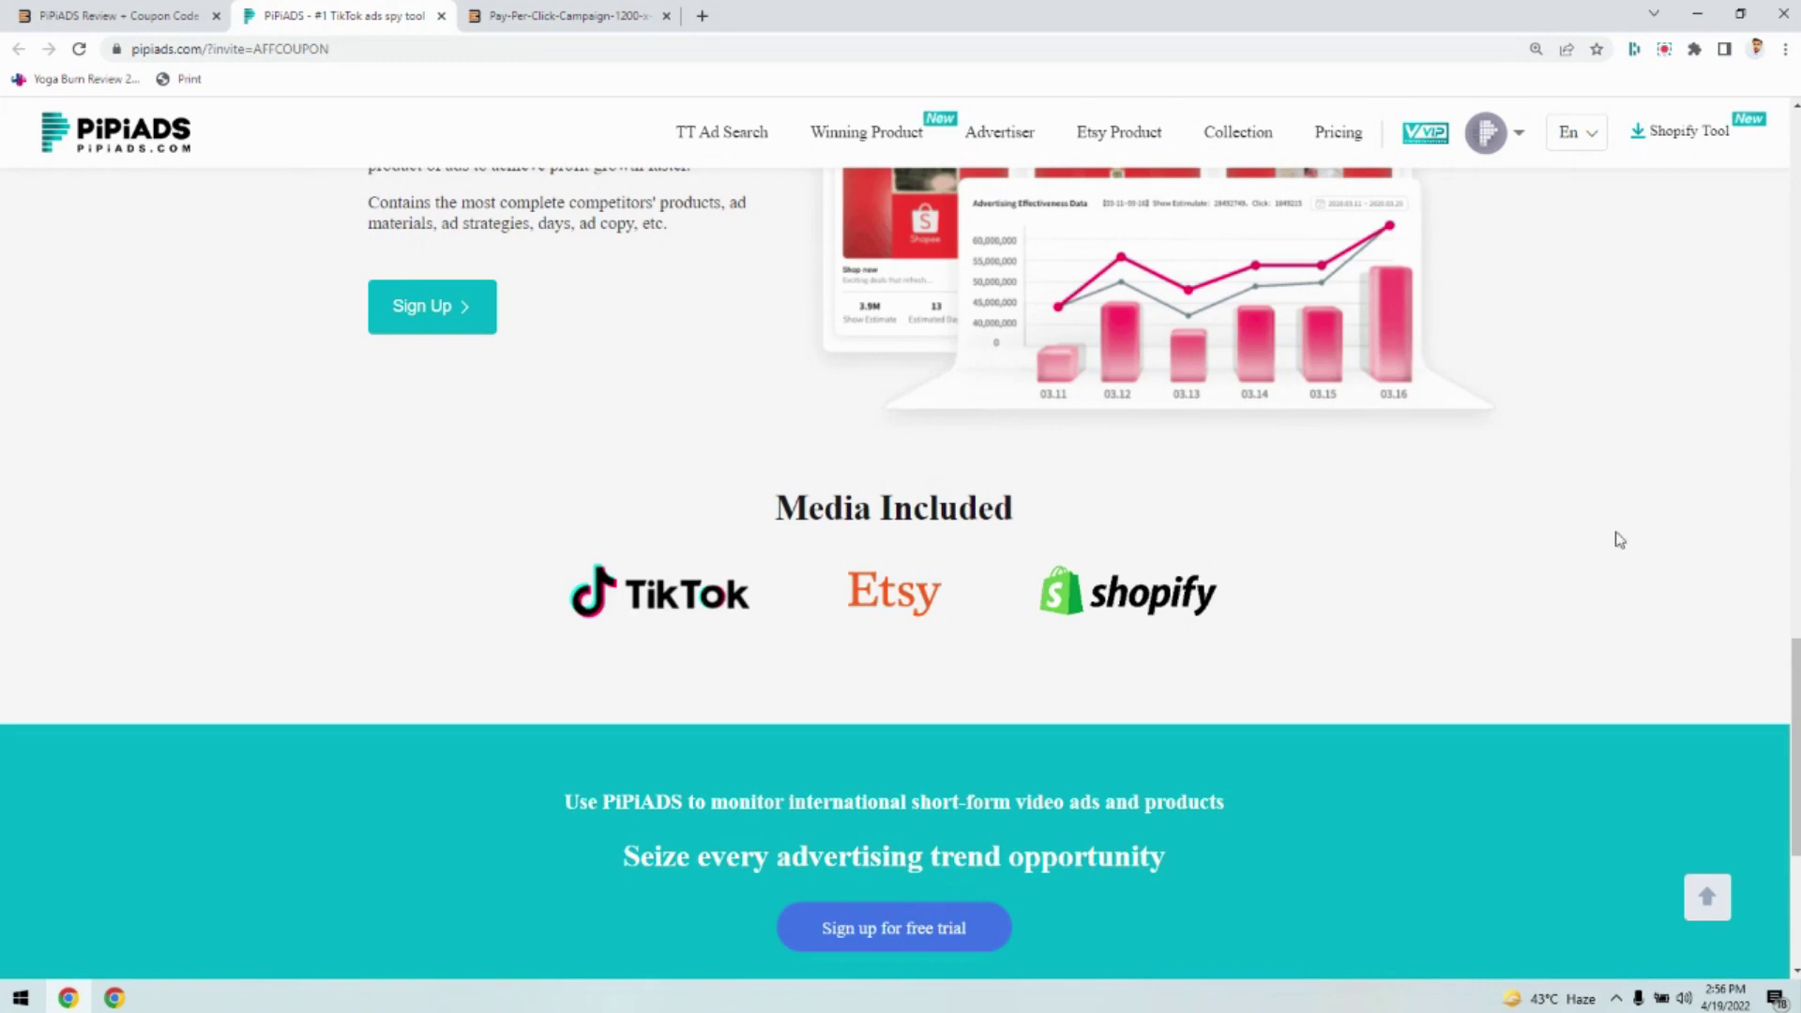
scroll(1579, 547, "up", 20)
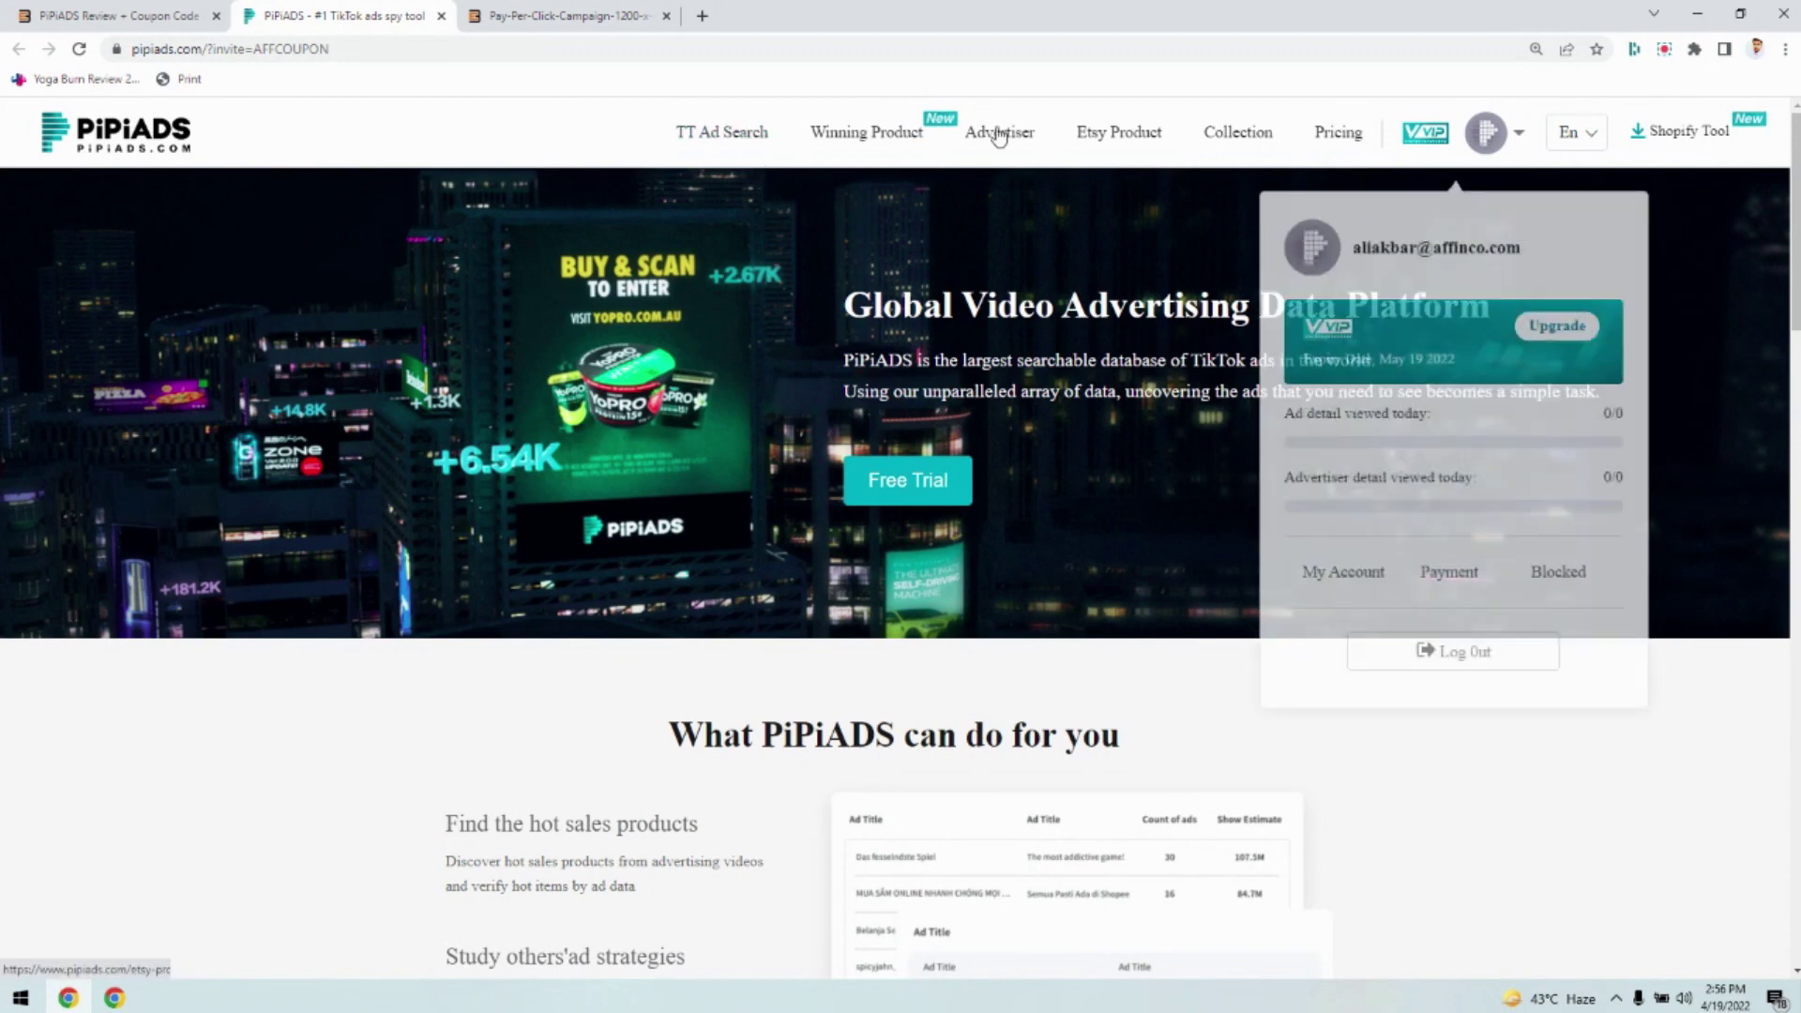
Go to TT Ad Search and check the keyword search types, keeping Ad Keyword
left_click(739, 148)
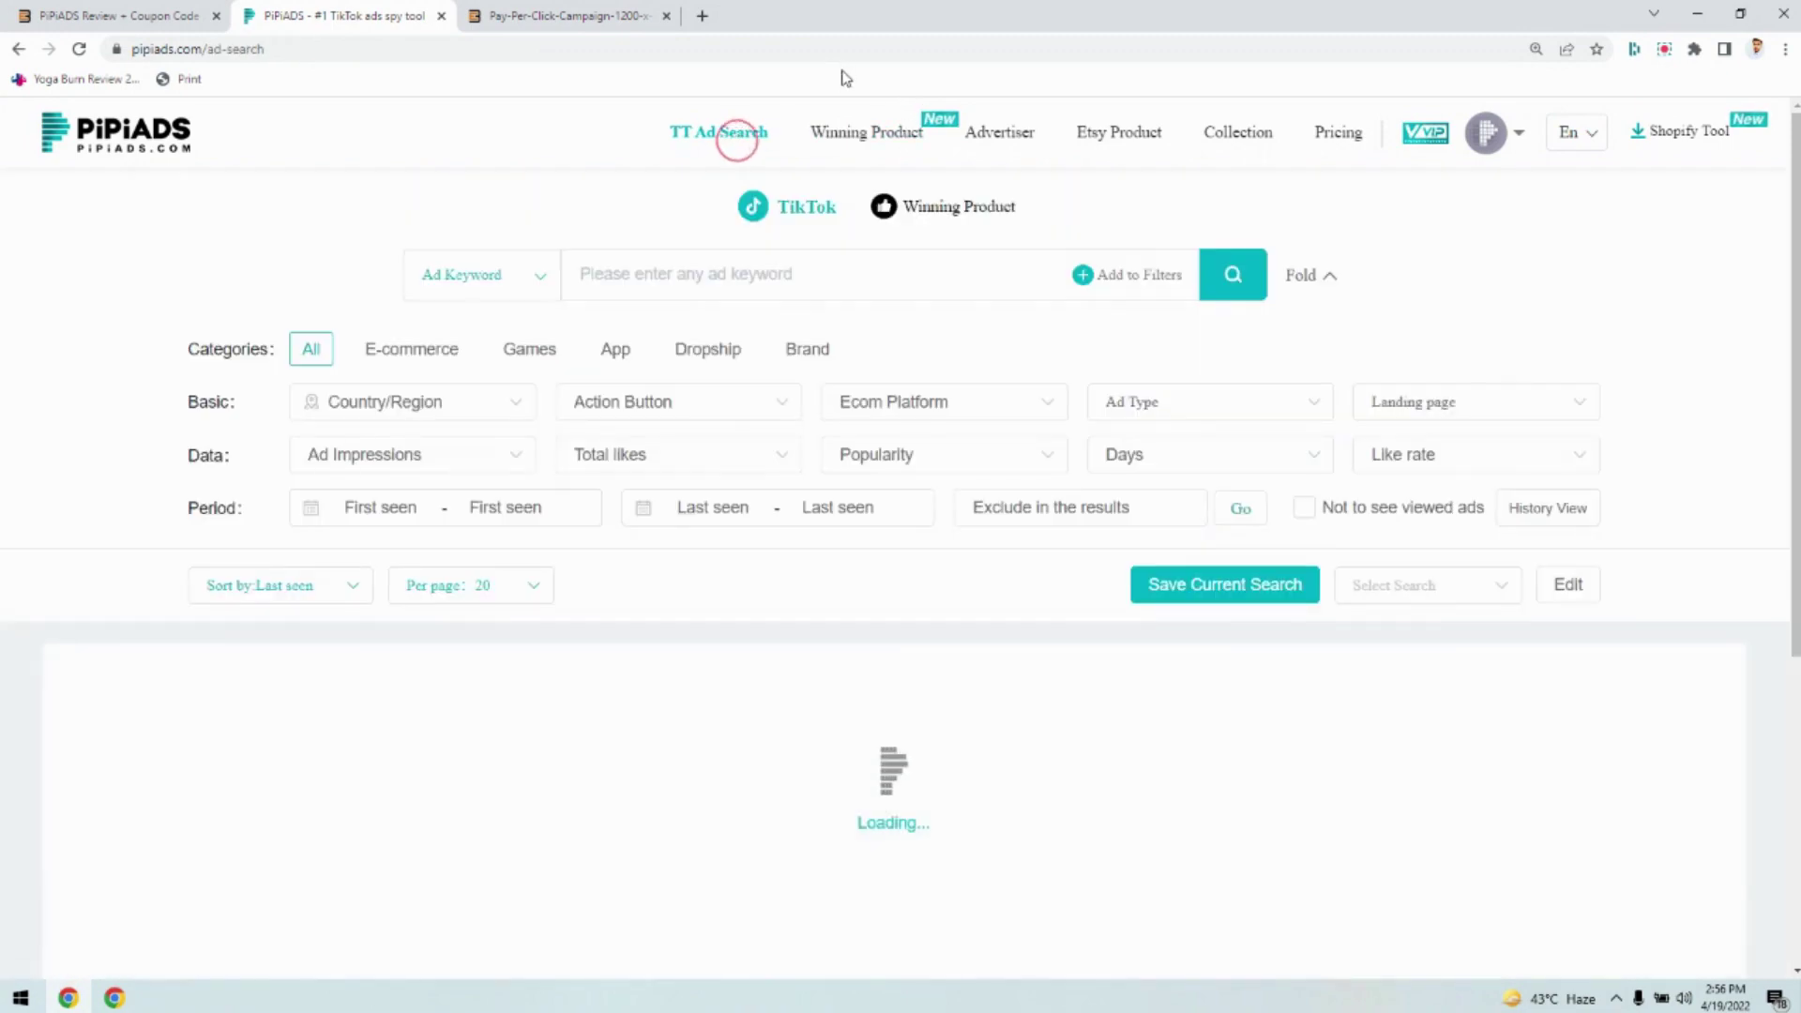
left_click(624, 139)
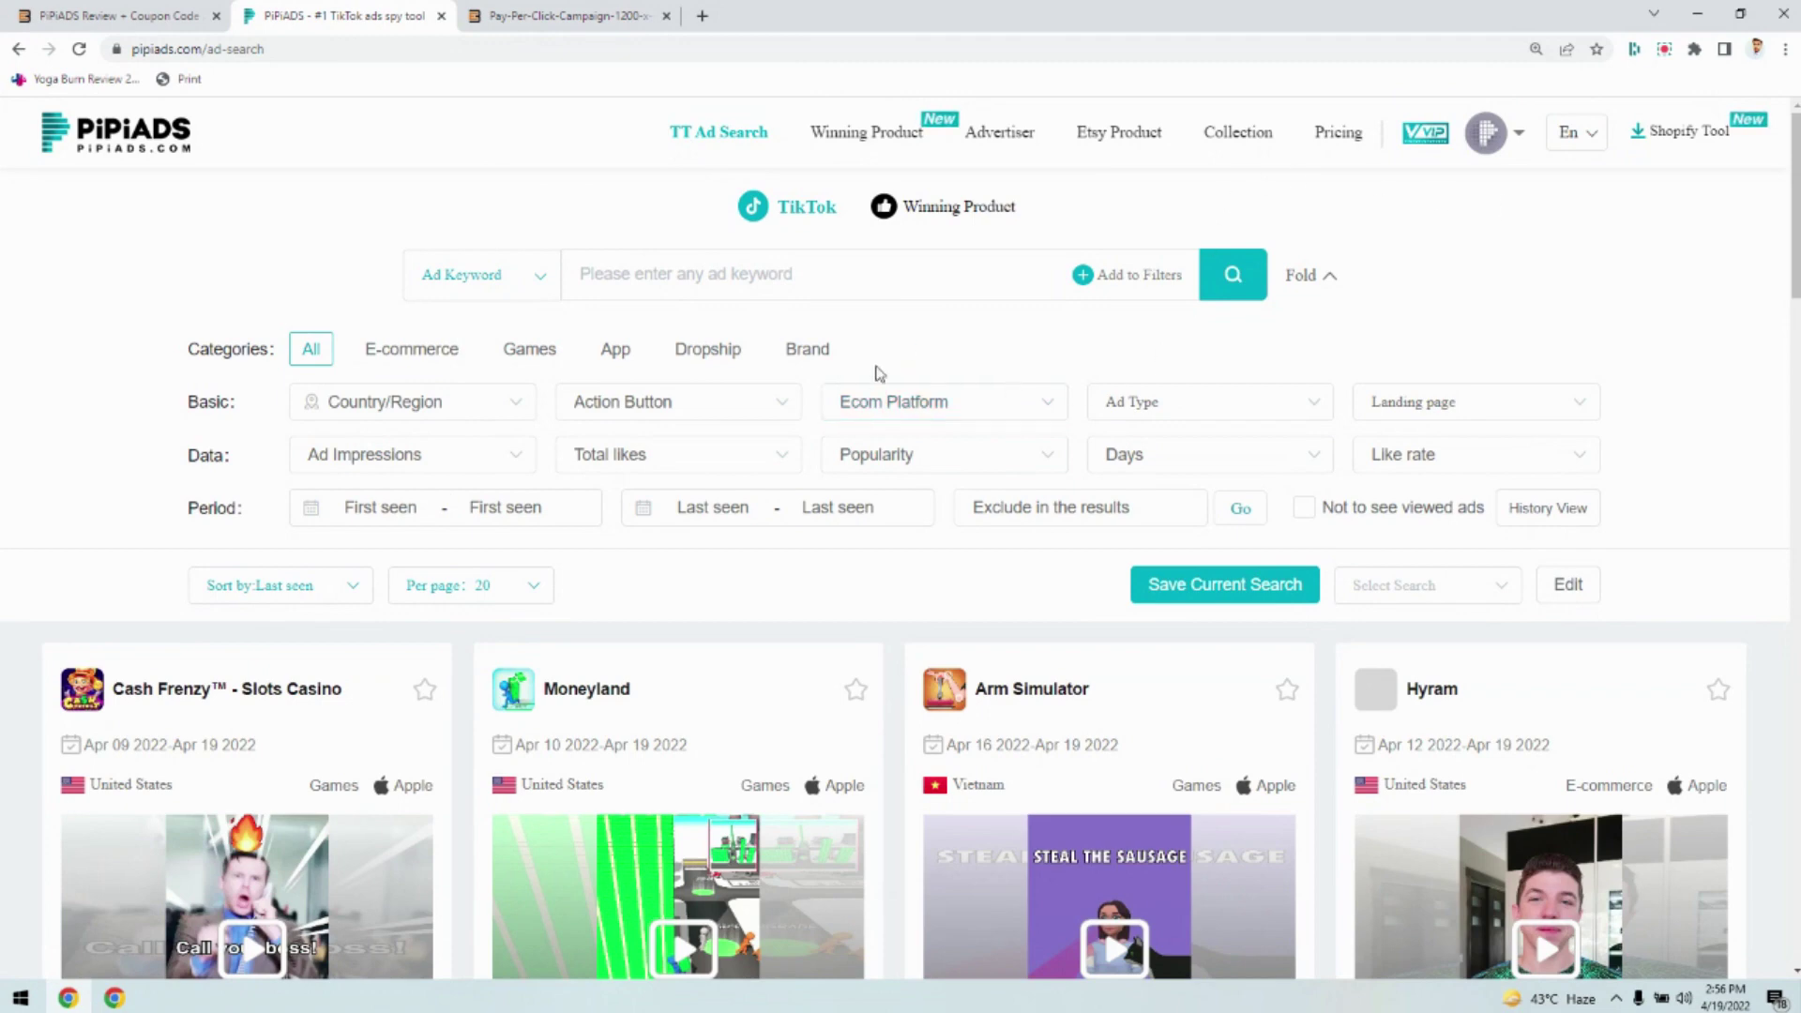
scroll(577, 179, "down", 1)
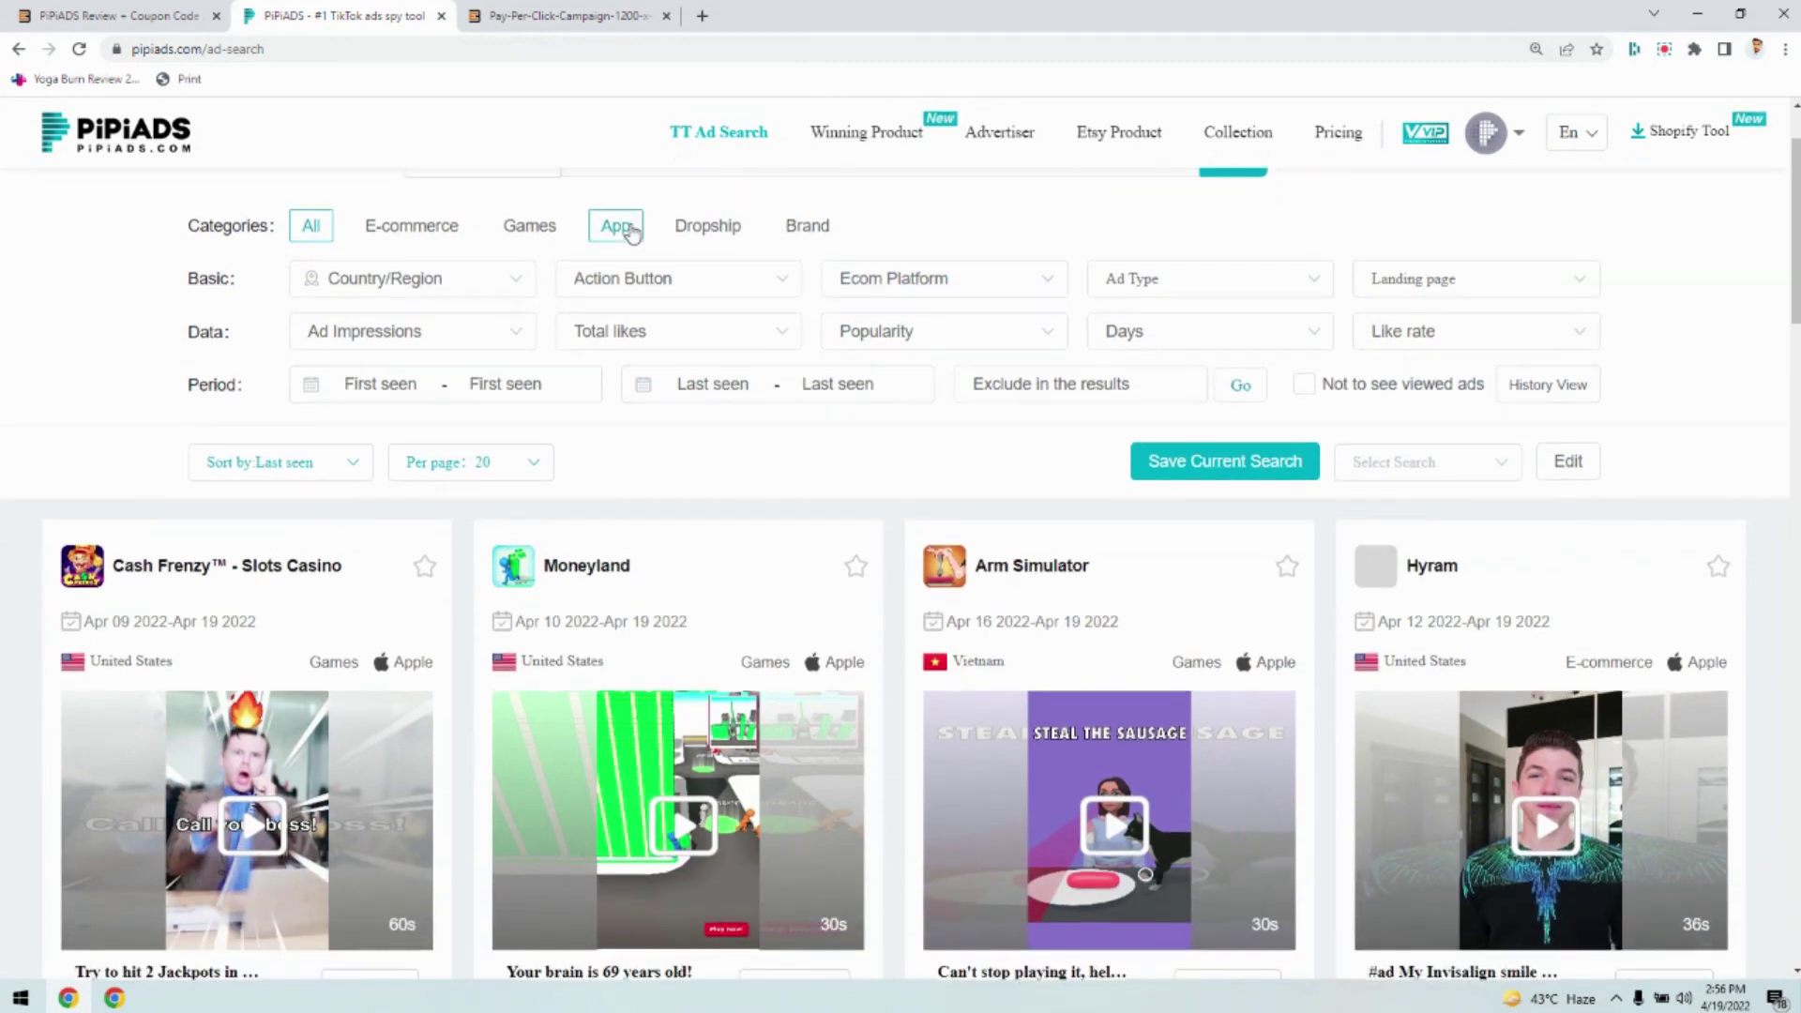
scroll(622, 229, "up", 1)
left_click(513, 275)
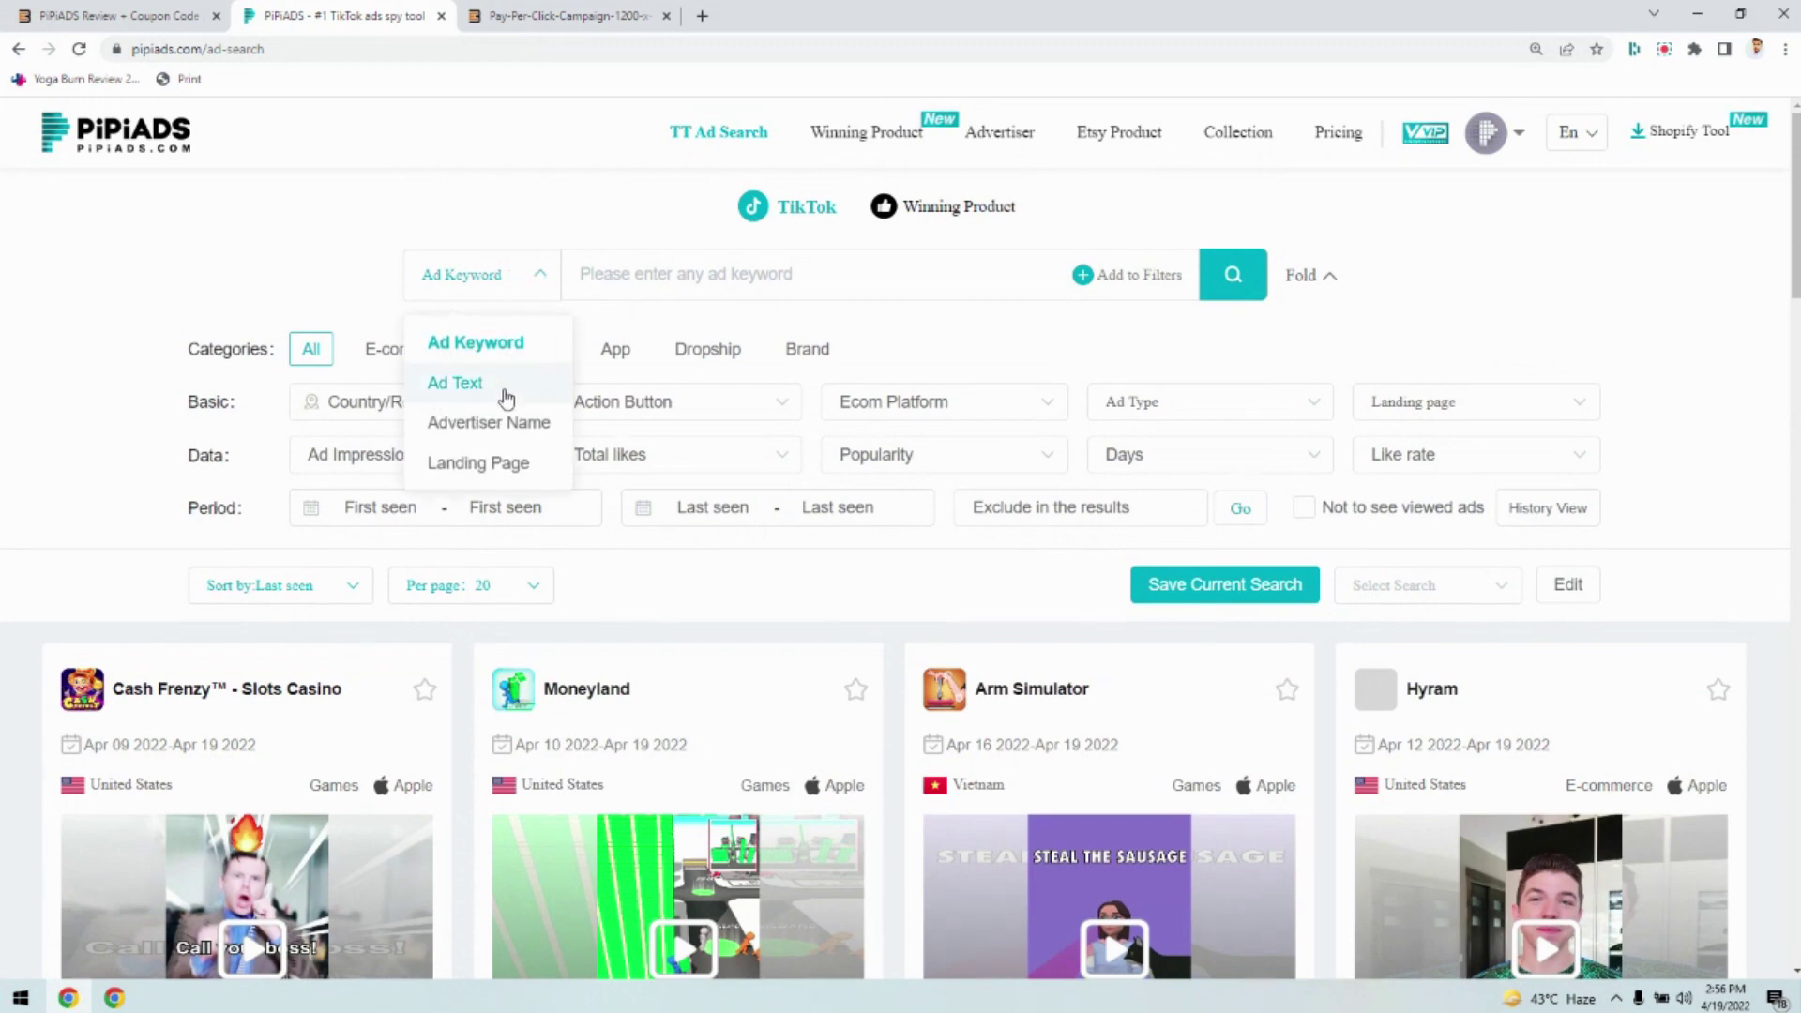
left_click(777, 275)
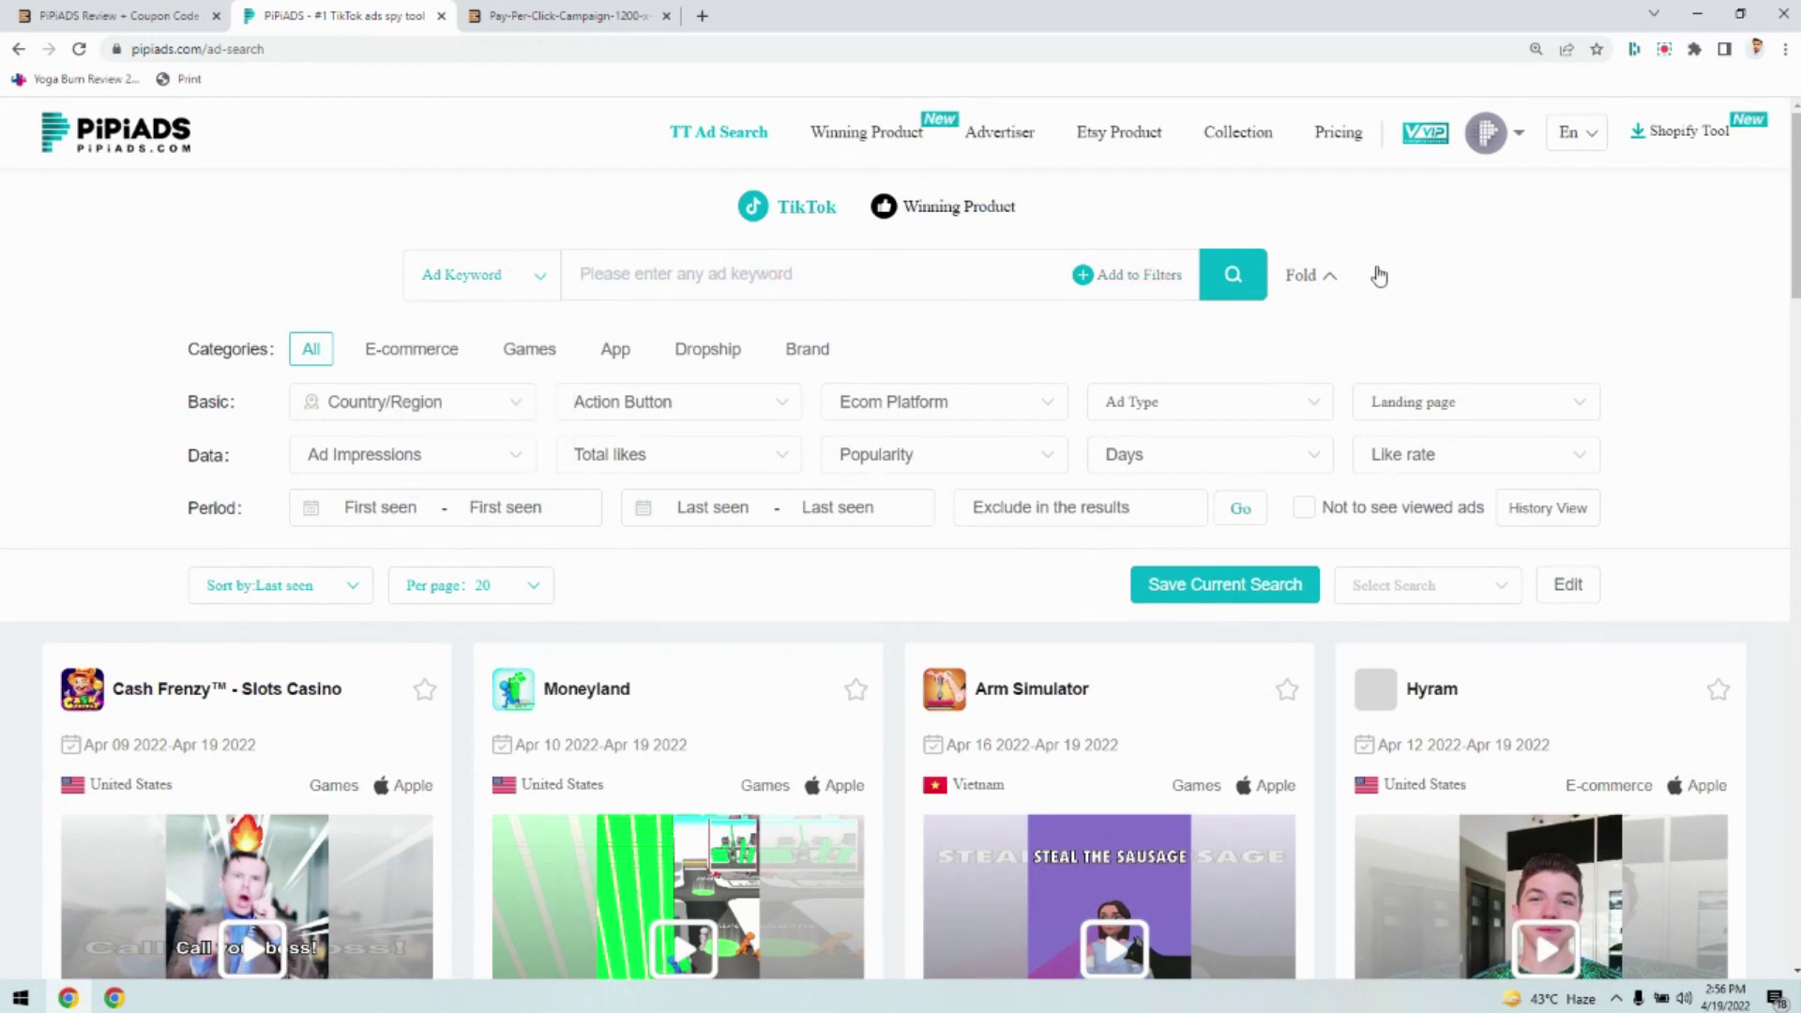
Filter the TikTok ad results to the E-commerce category and scroll to the ad cards
scroll(971, 736, "down", 5)
scroll(976, 563, "down", 3)
scroll(891, 440, "up", 8)
left_click(412, 349)
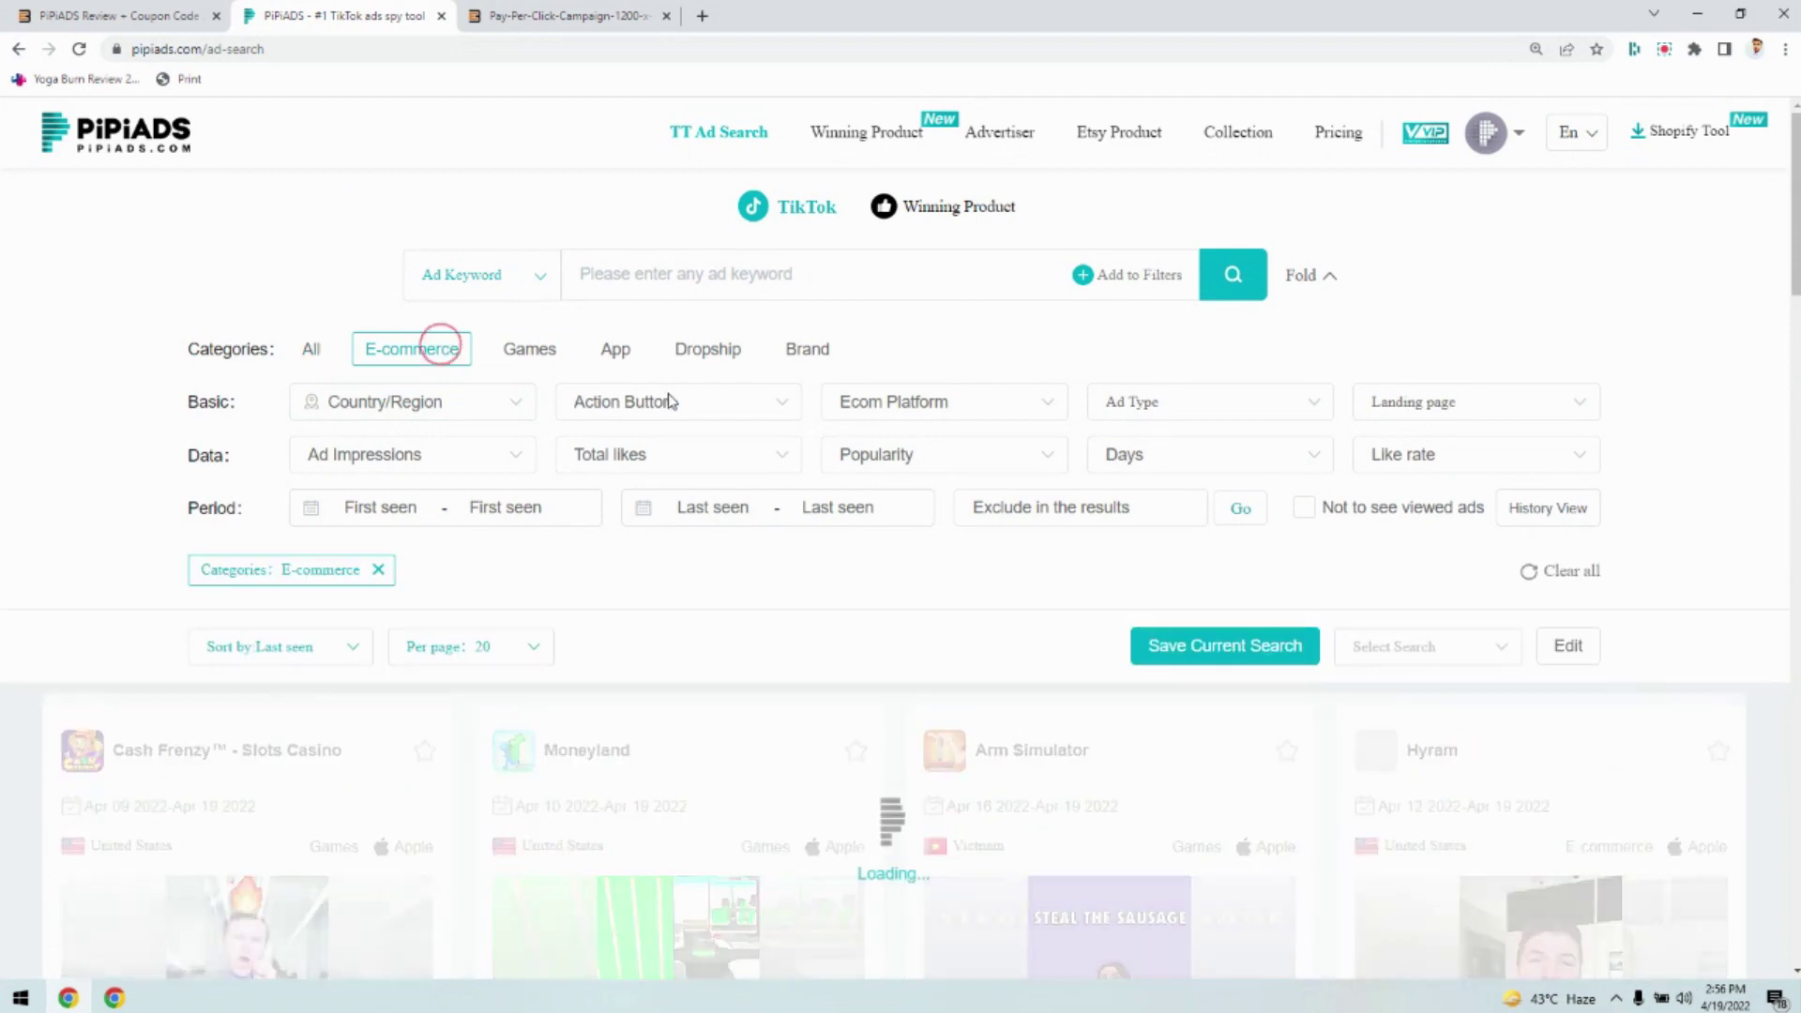
scroll(816, 471, "down", 2)
scroll(788, 491, "down", 3)
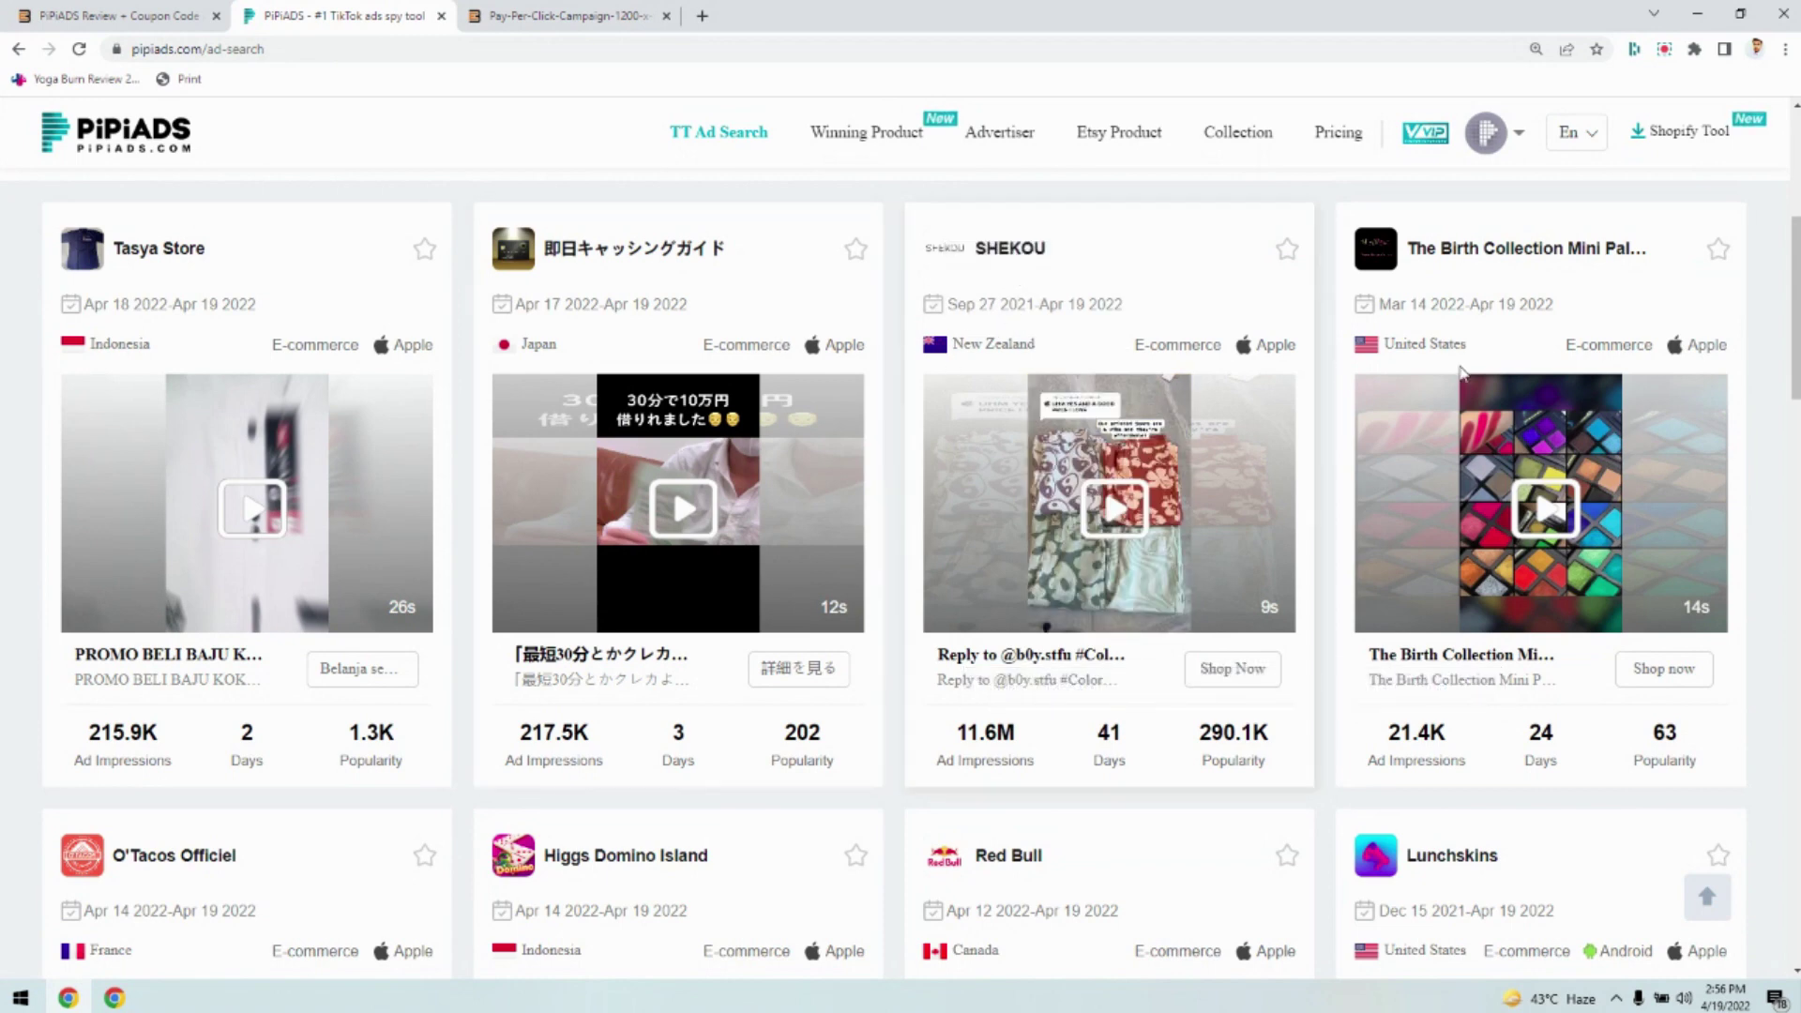
mouse_move(1544, 250)
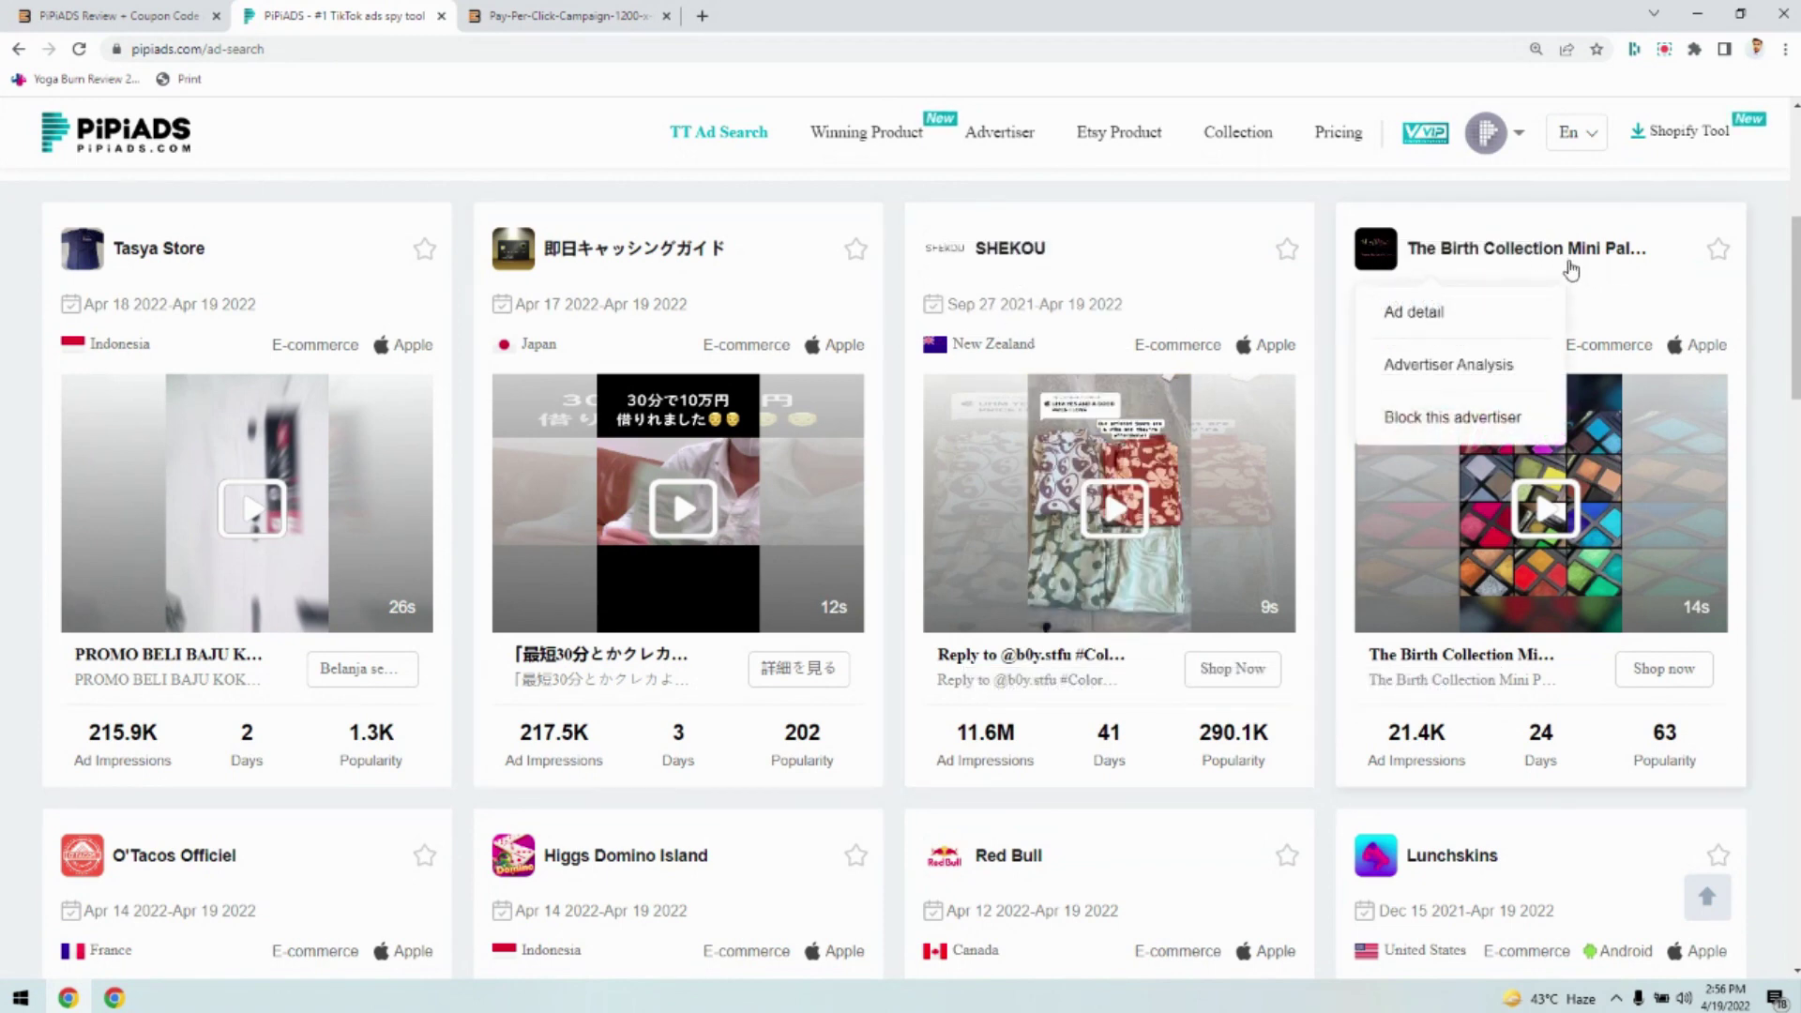
Open The Birth Collection Mini Palettes ad details, pause its video and highlight the Apple device value
left_click(1413, 311)
left_click(311, 11)
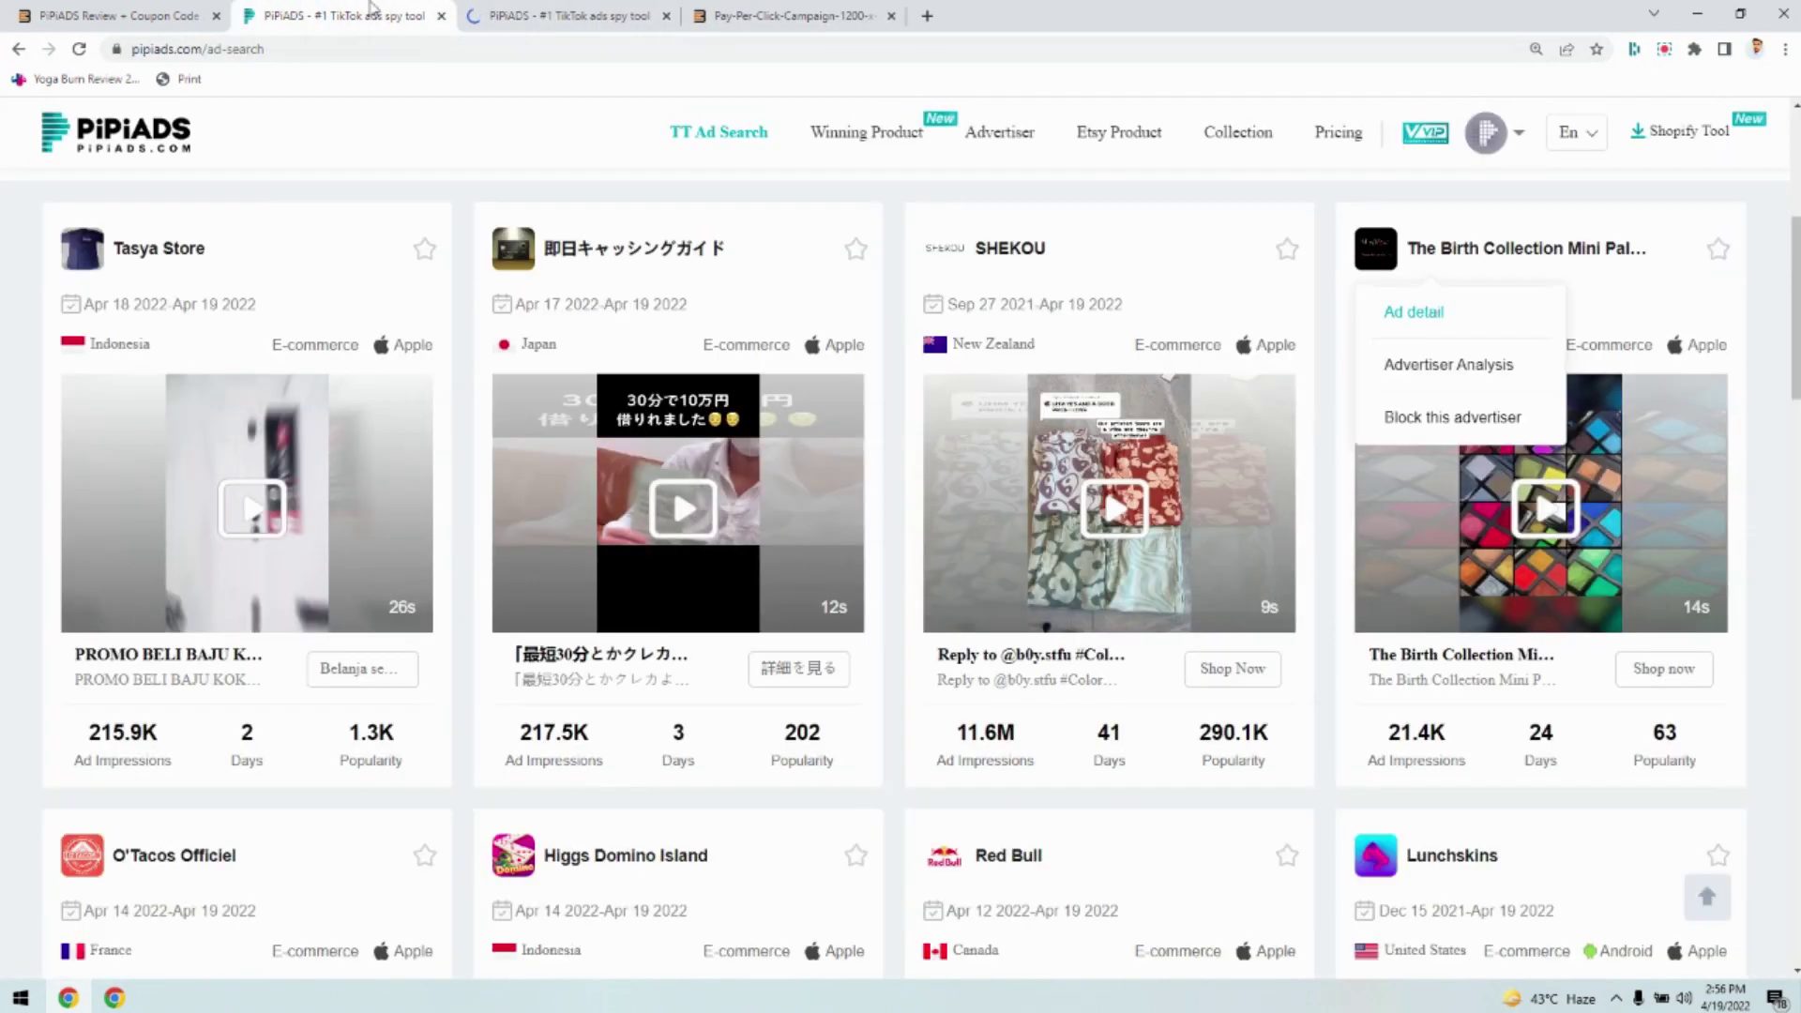
left_click(549, 8)
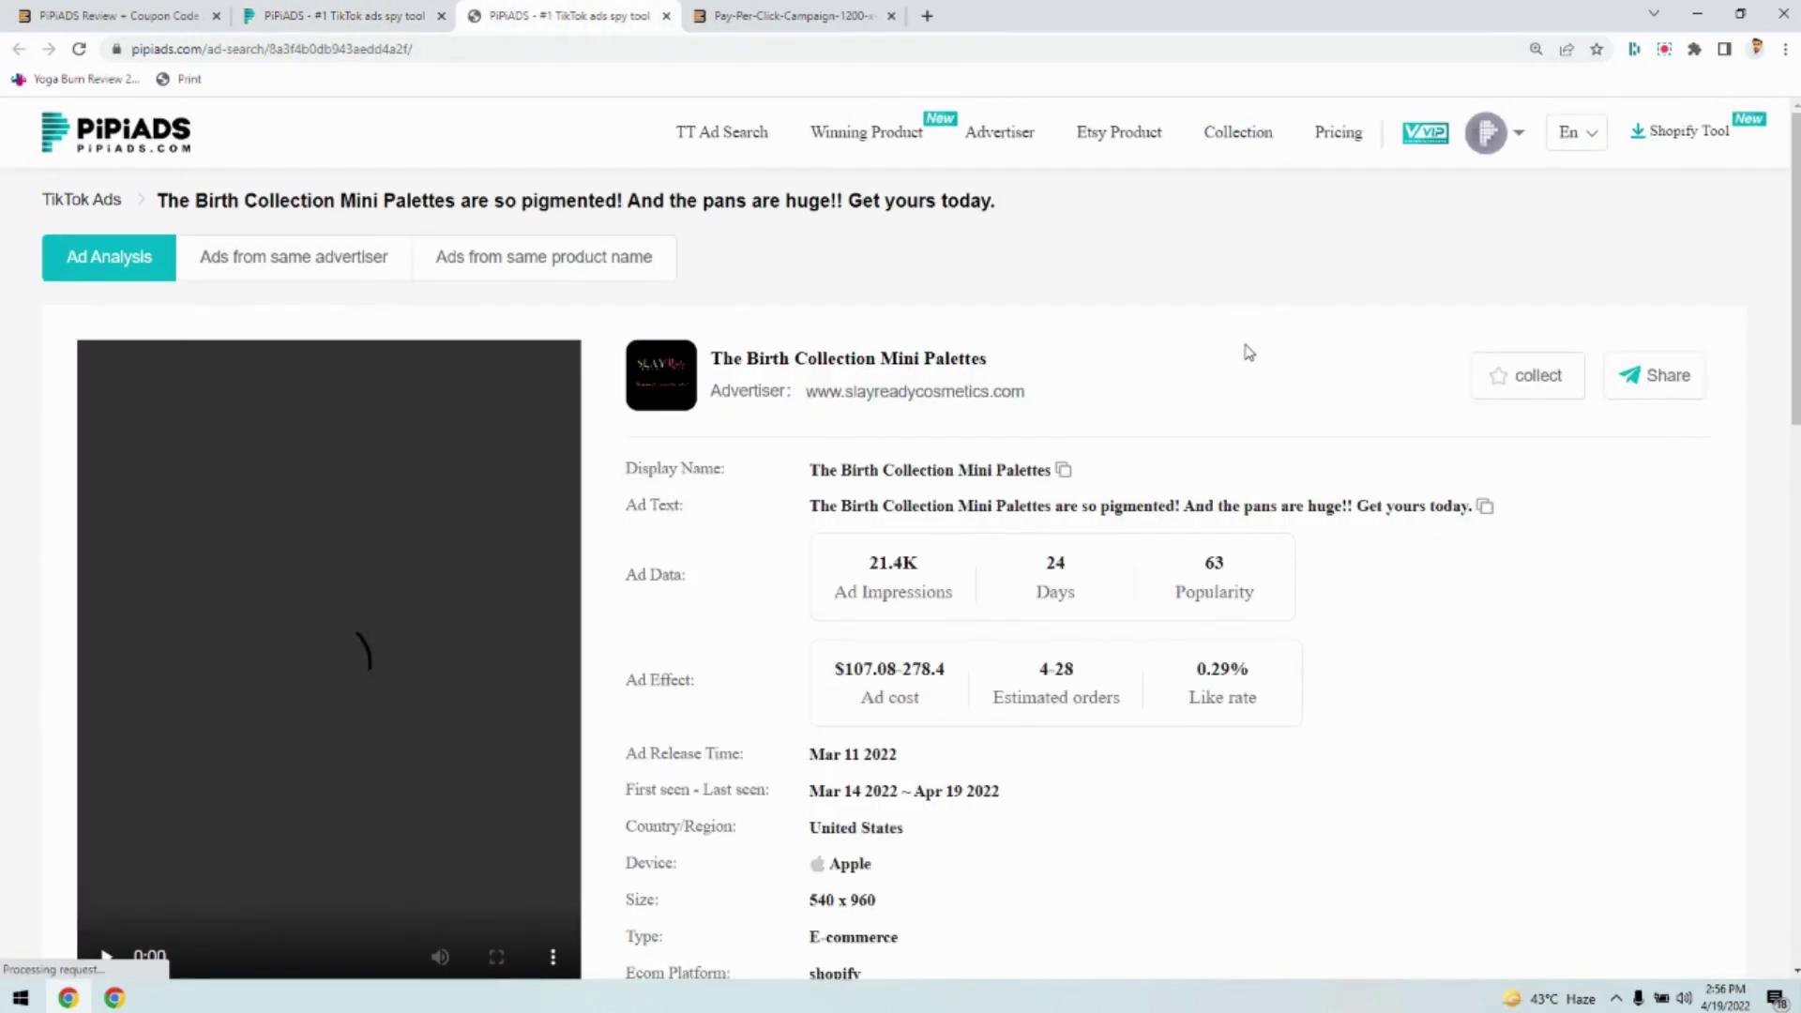
left_click(526, 620)
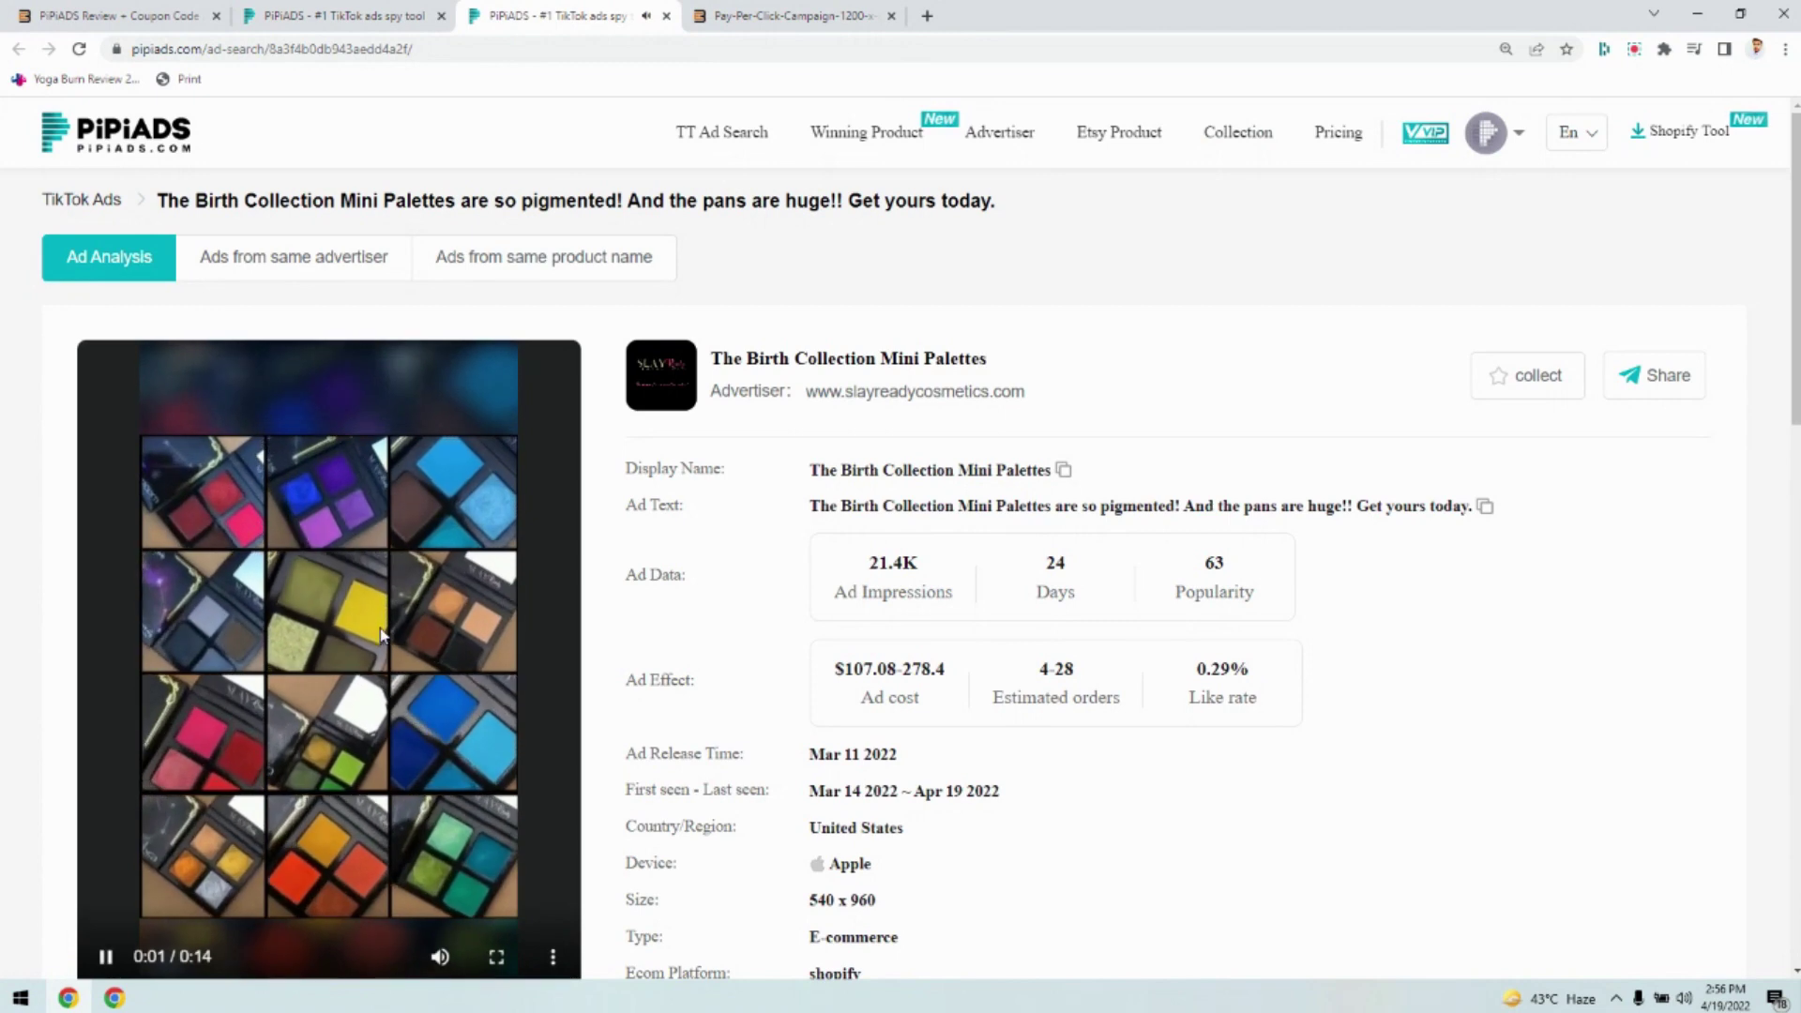
left_click_drag(802, 358, 1133, 354)
scroll(1129, 346, "down", 3)
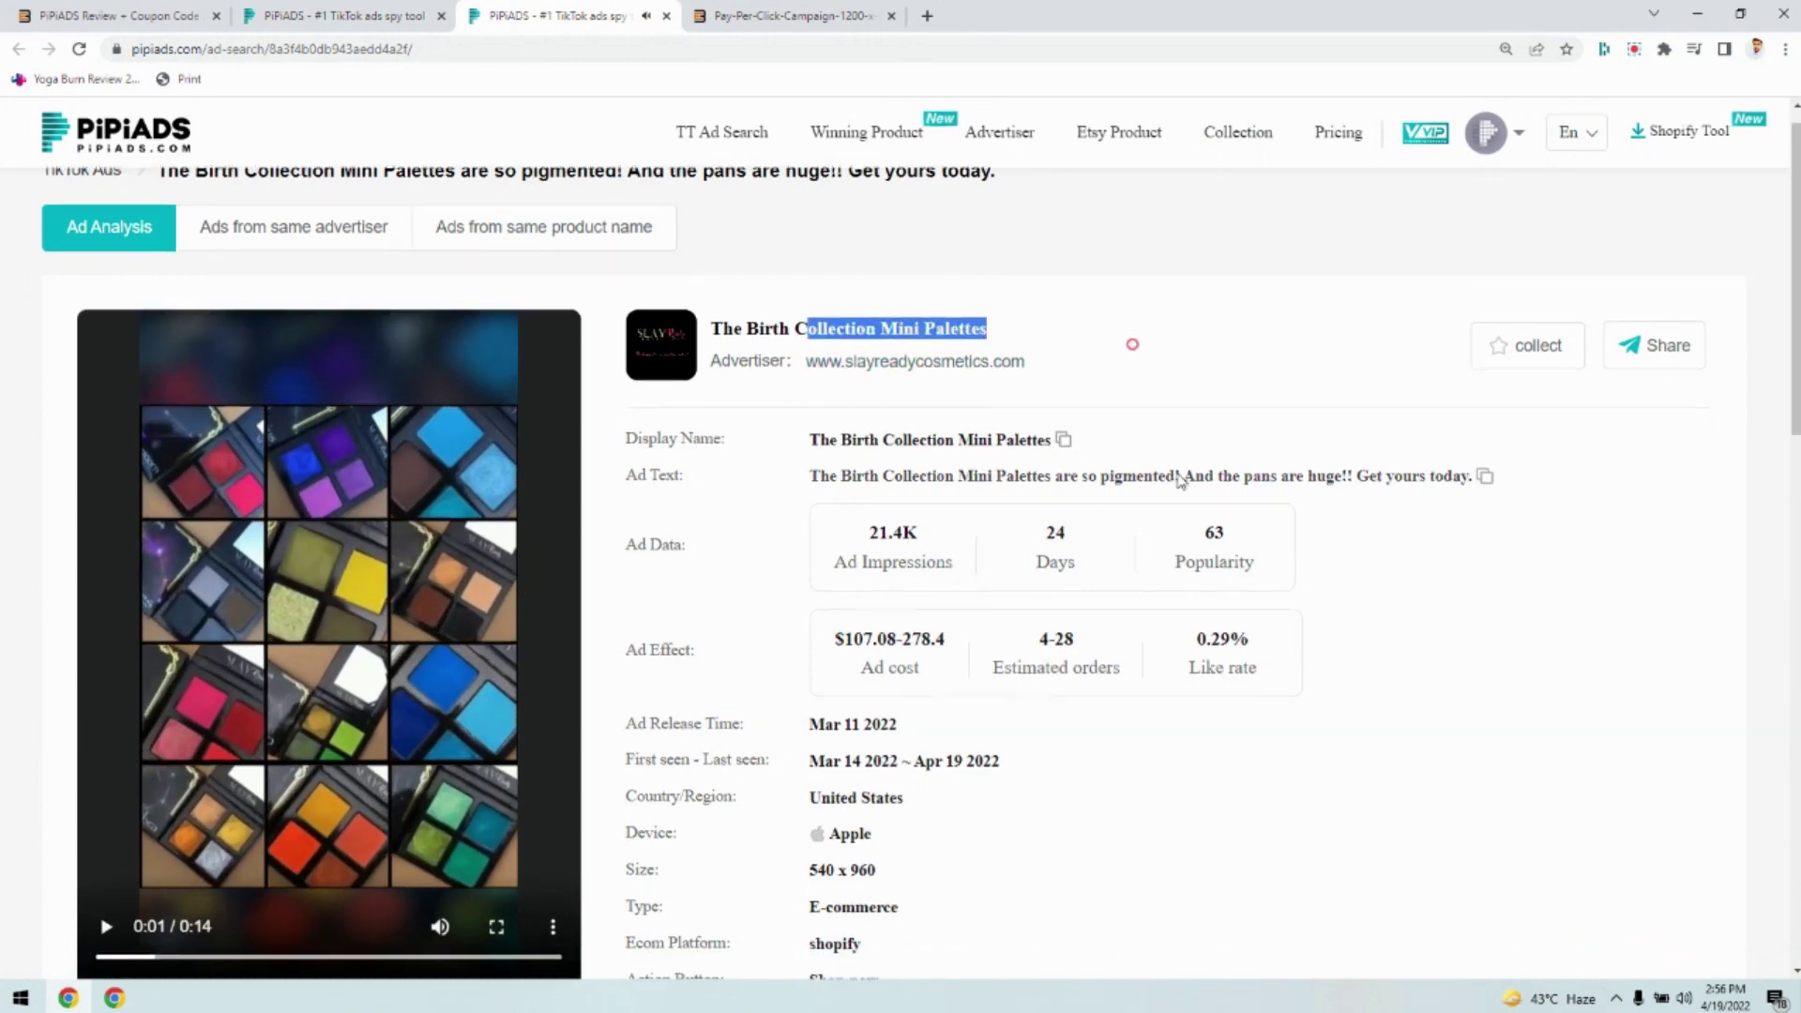
left_click_drag(797, 607, 895, 599)
left_click(214, 736)
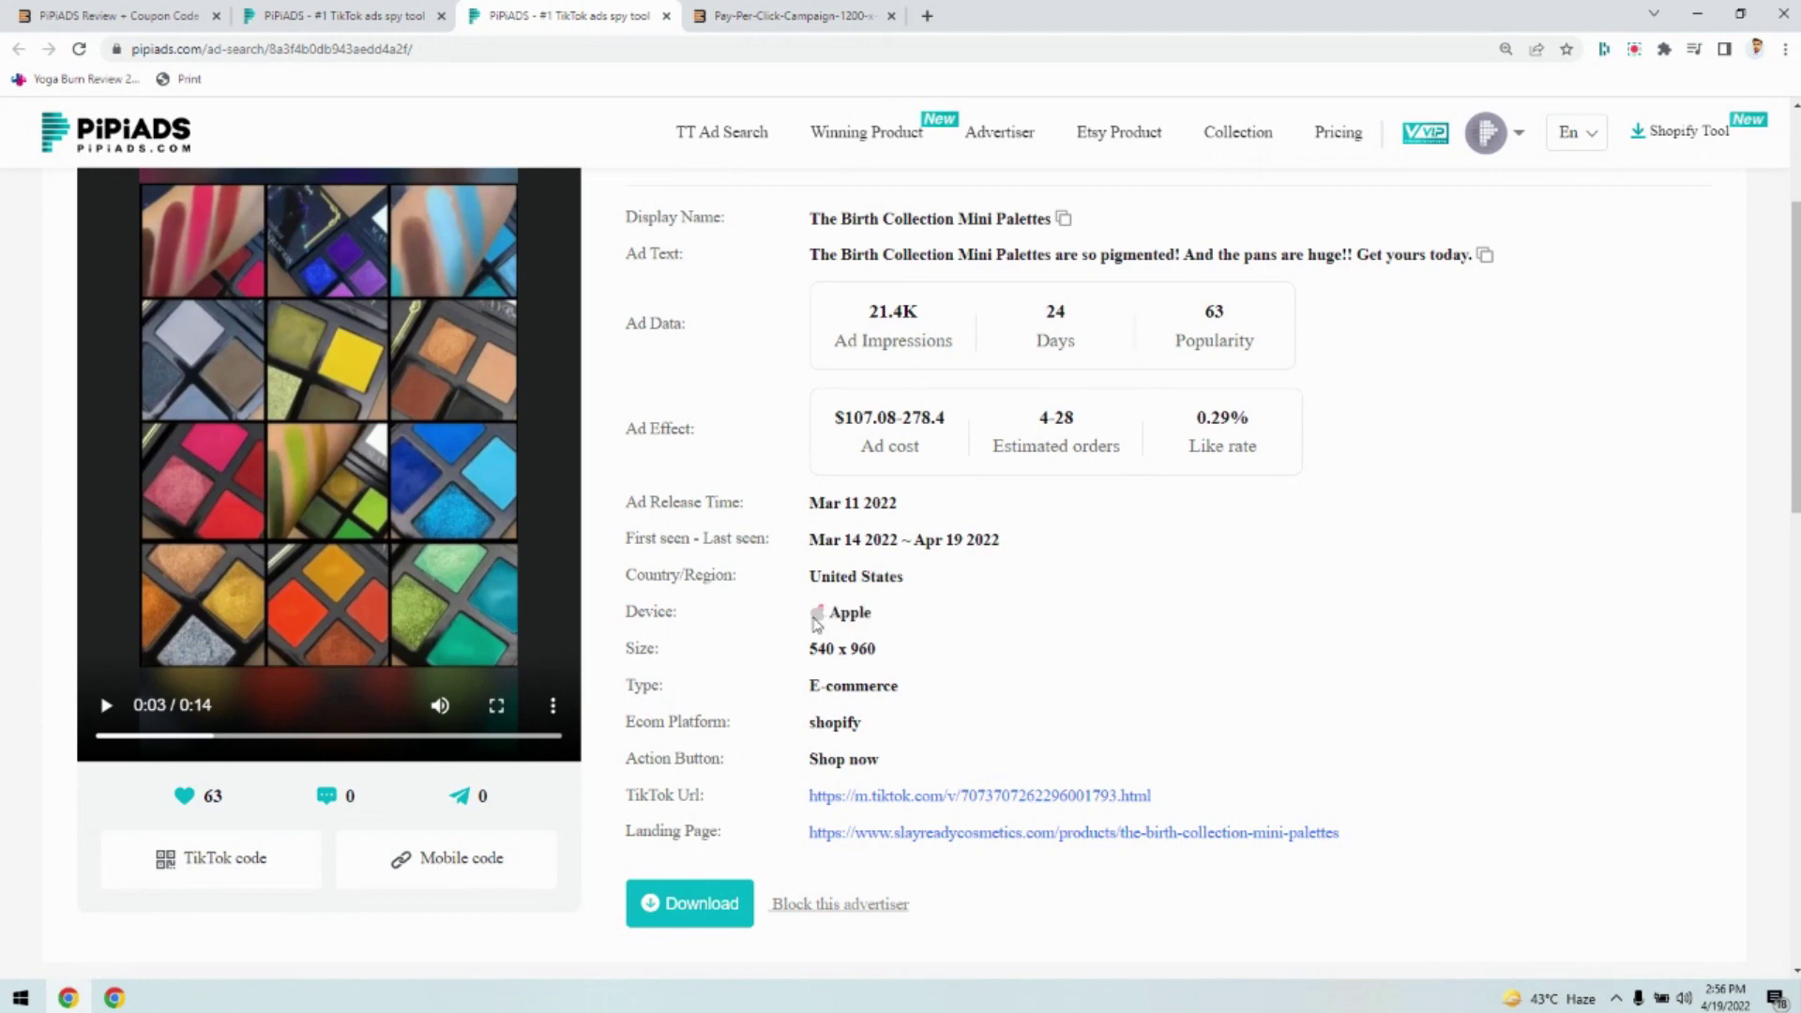
Open the ad's landing page in a new tab and play the ad video to its end
right_click(960, 835)
left_click(1022, 658)
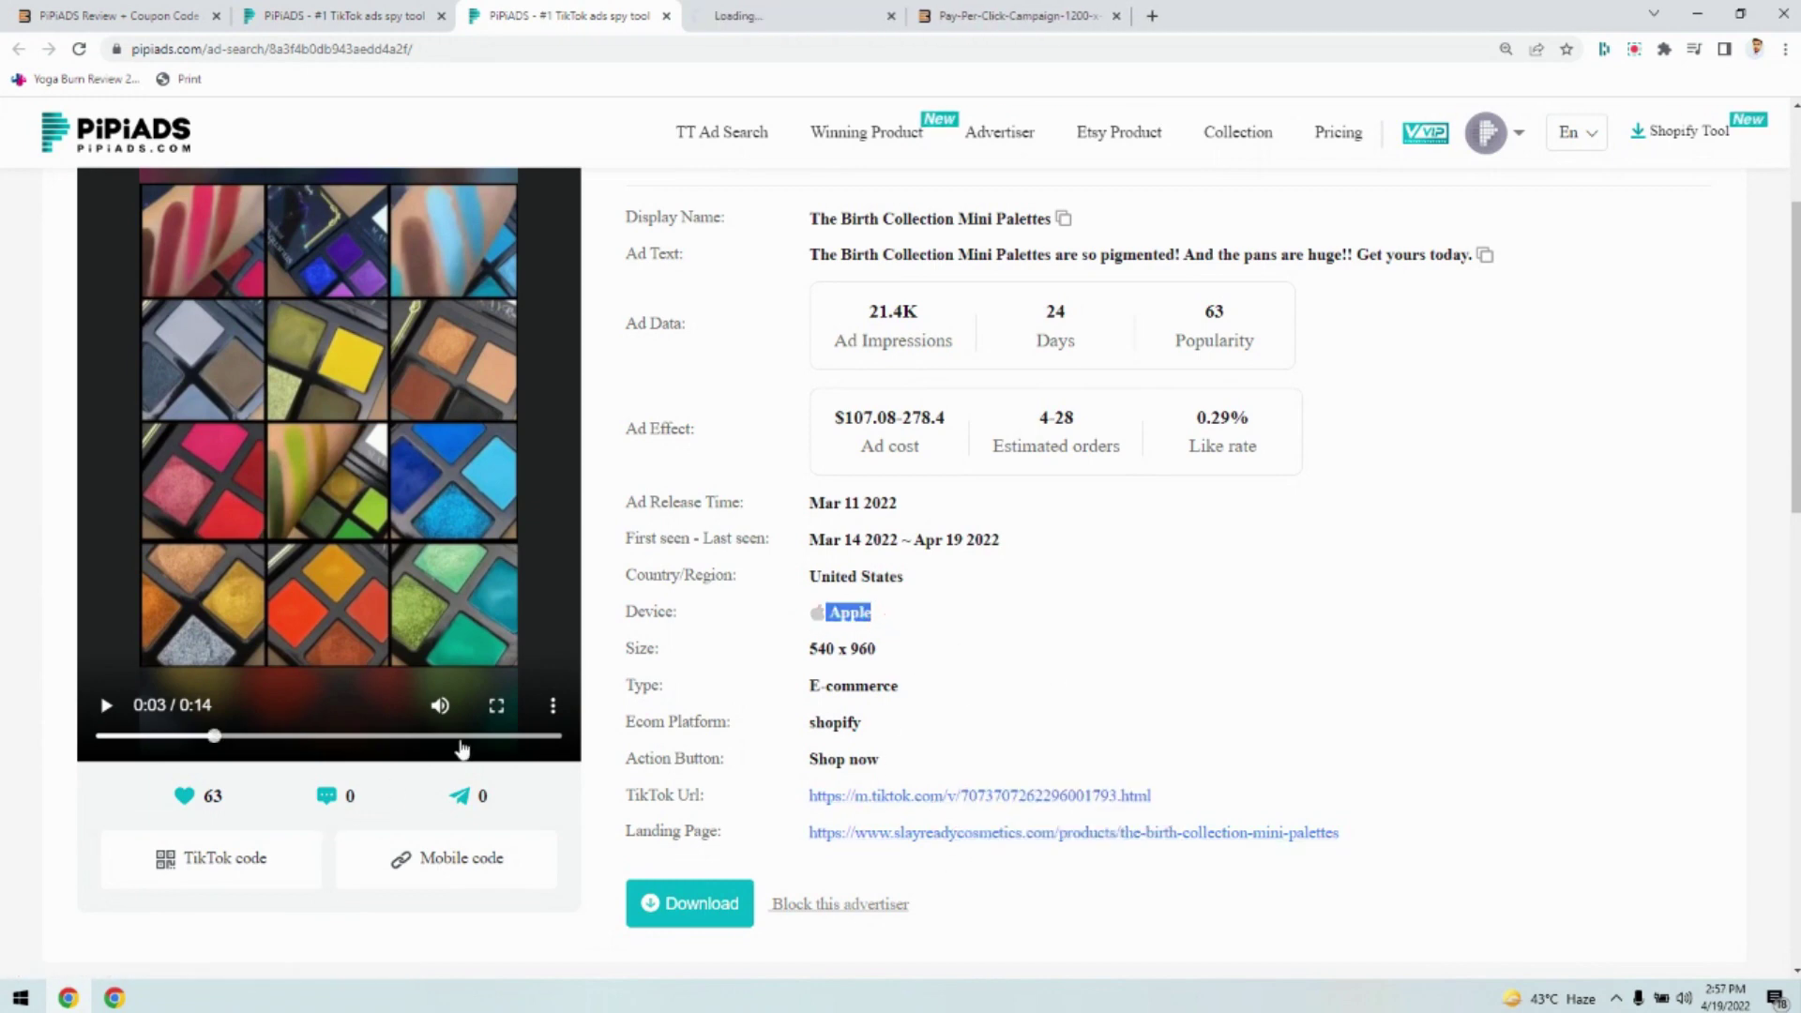
left_click(461, 737)
left_click(555, 737)
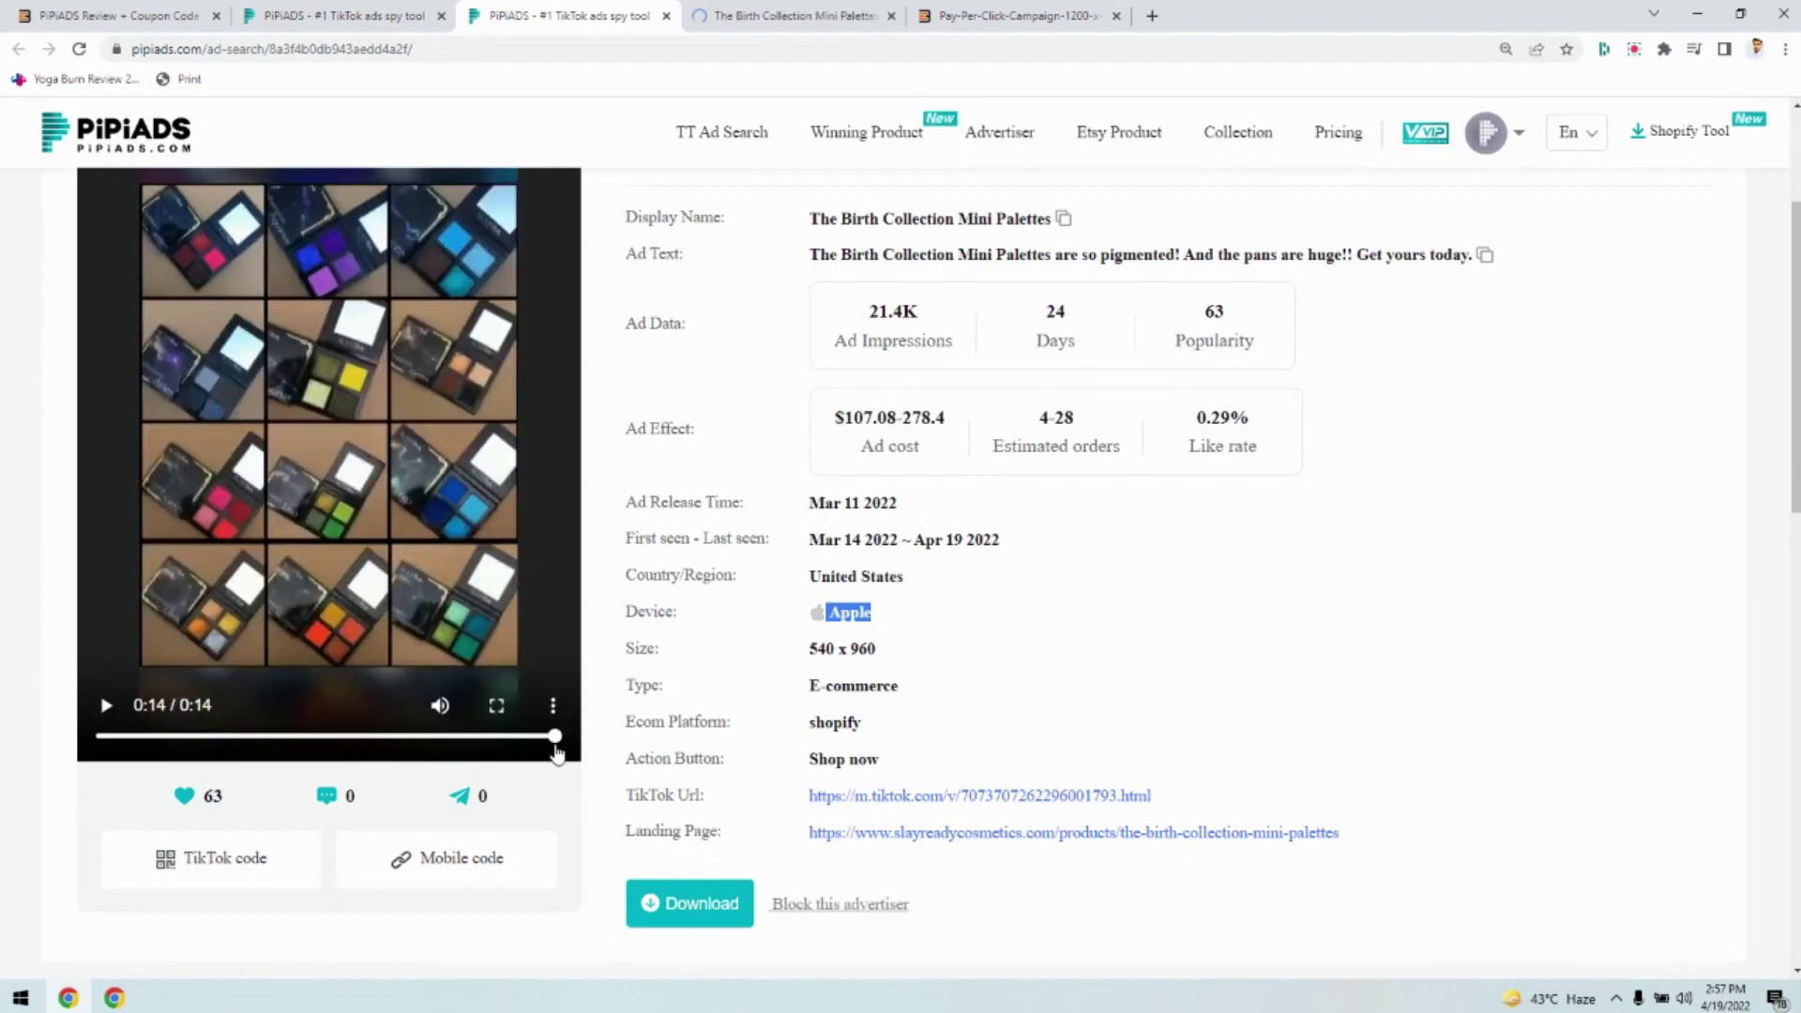
left_click(496, 706)
key("Escape")
left_click(552, 705)
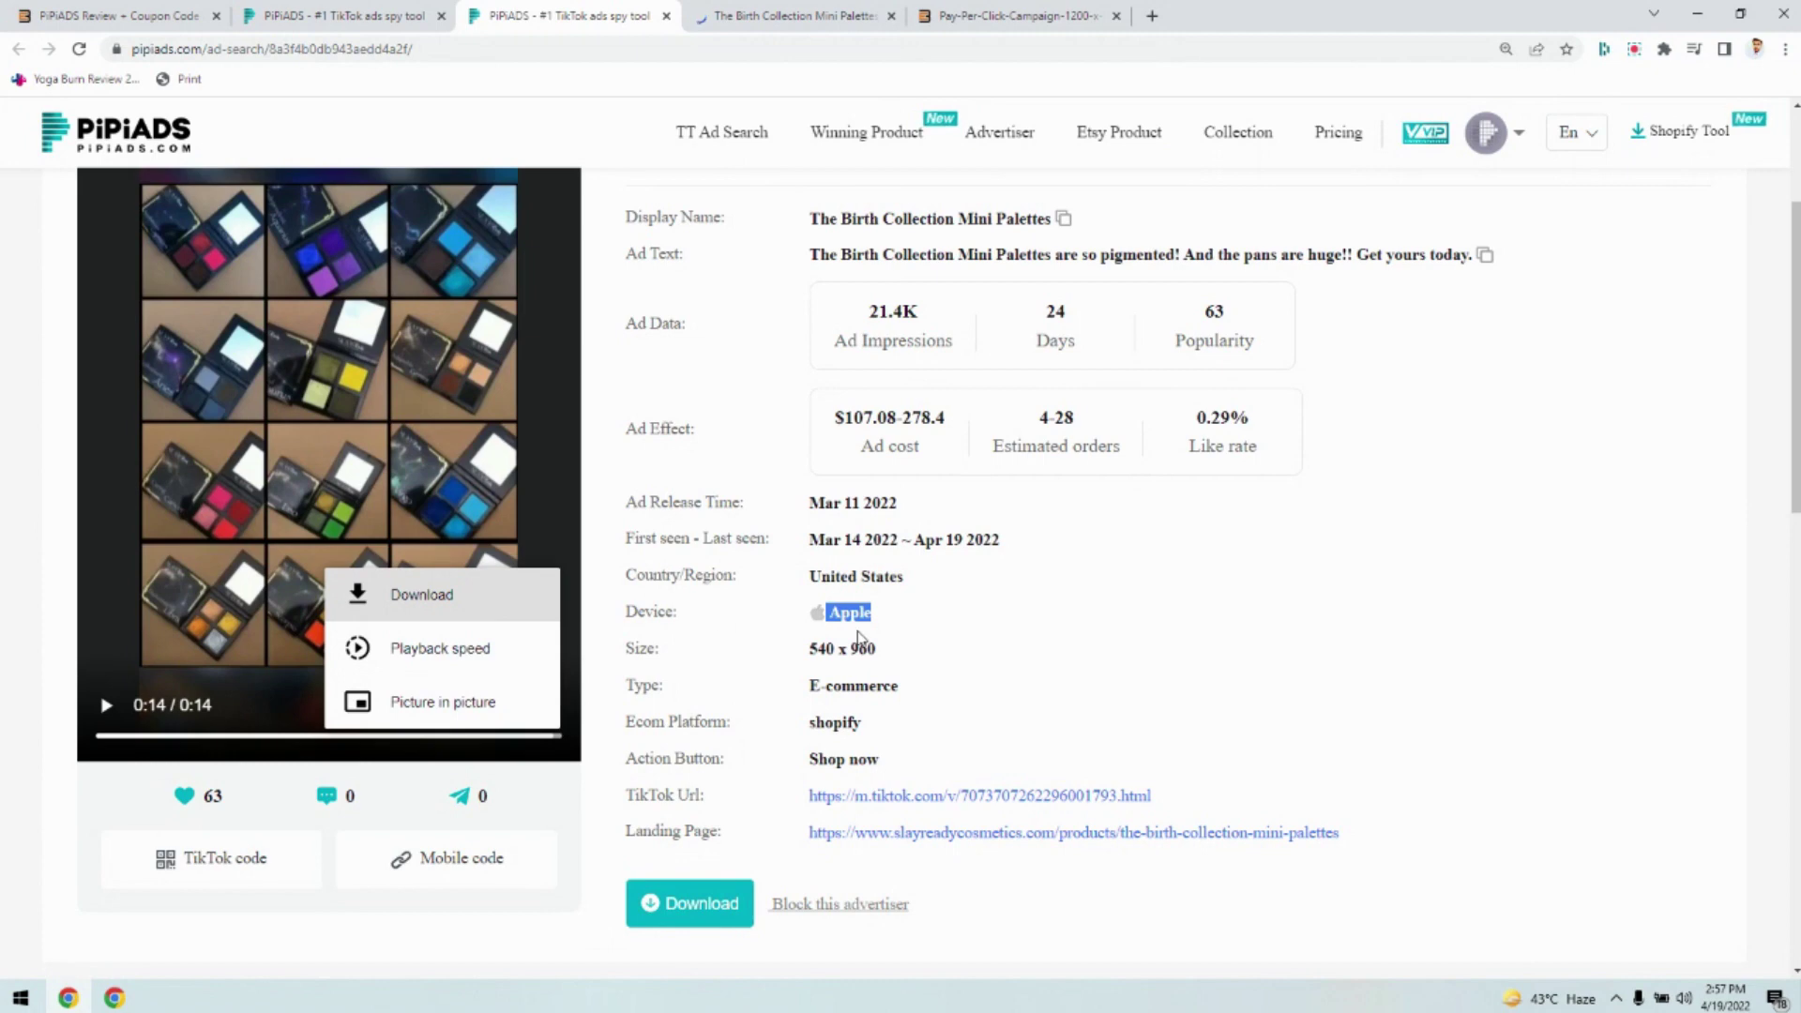
scroll(1139, 694, "down", 7)
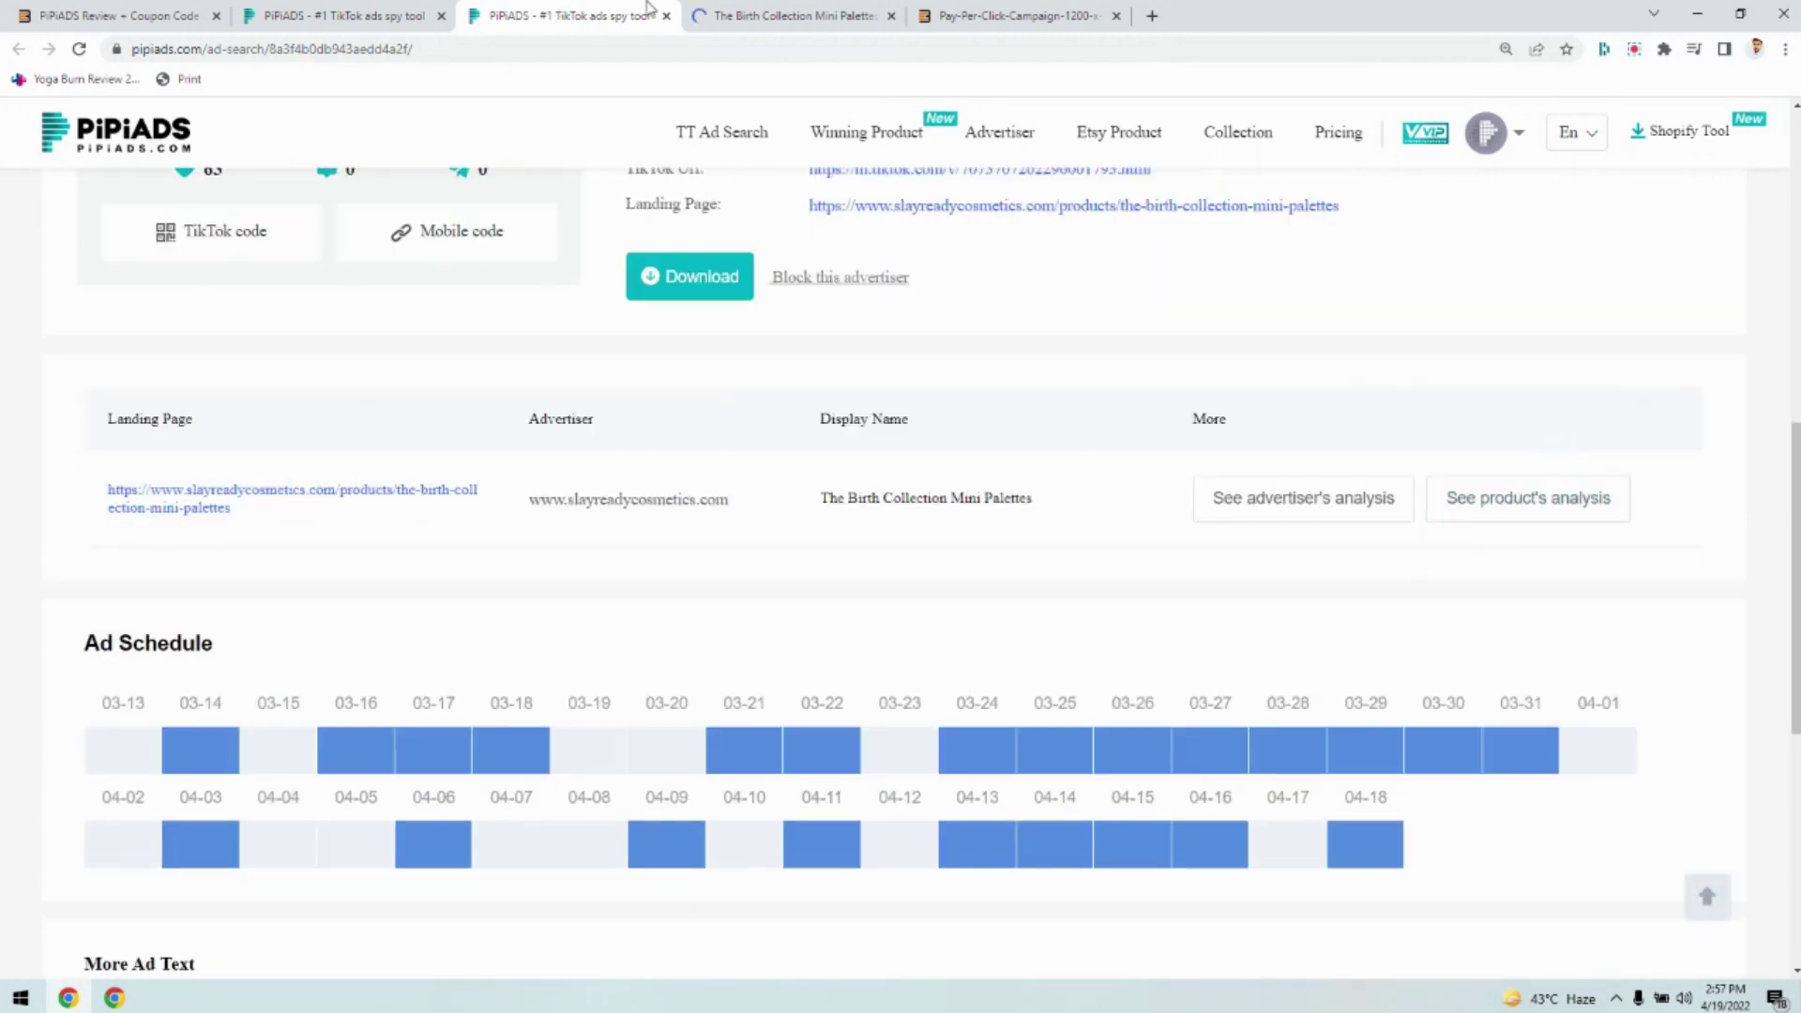
left_click(797, 14)
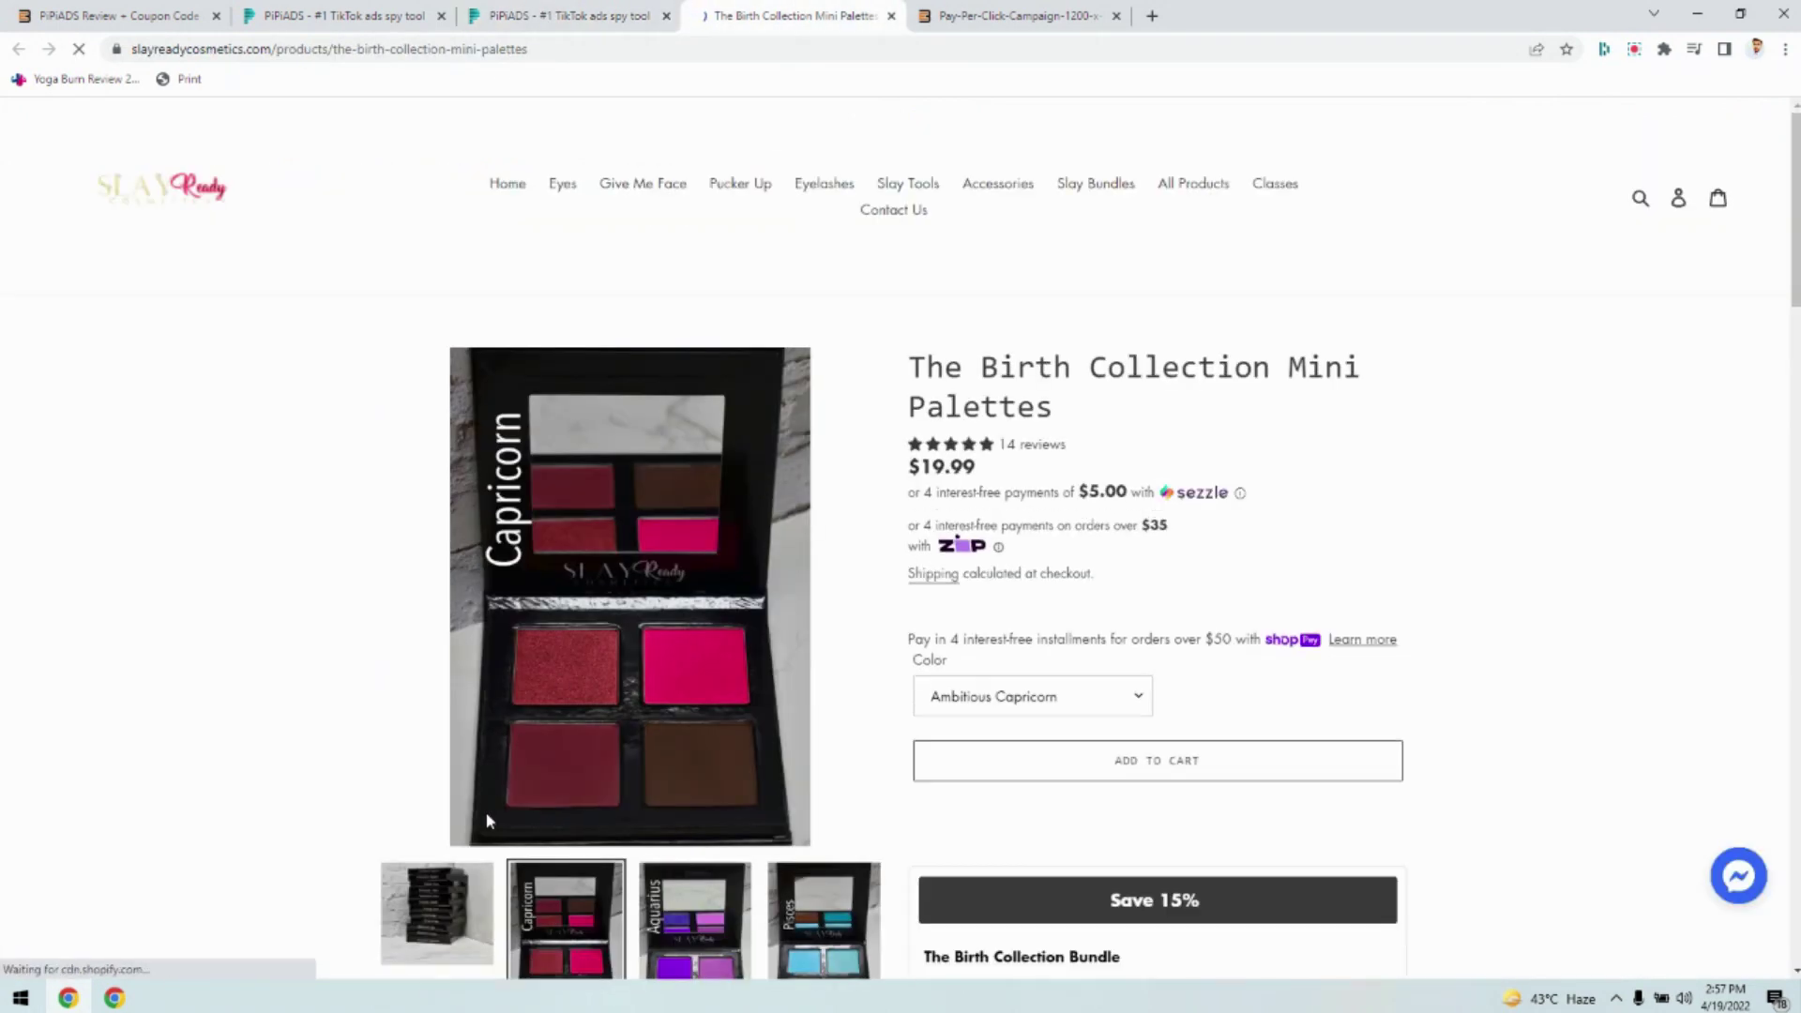
scroll(1046, 612, "down", 8)
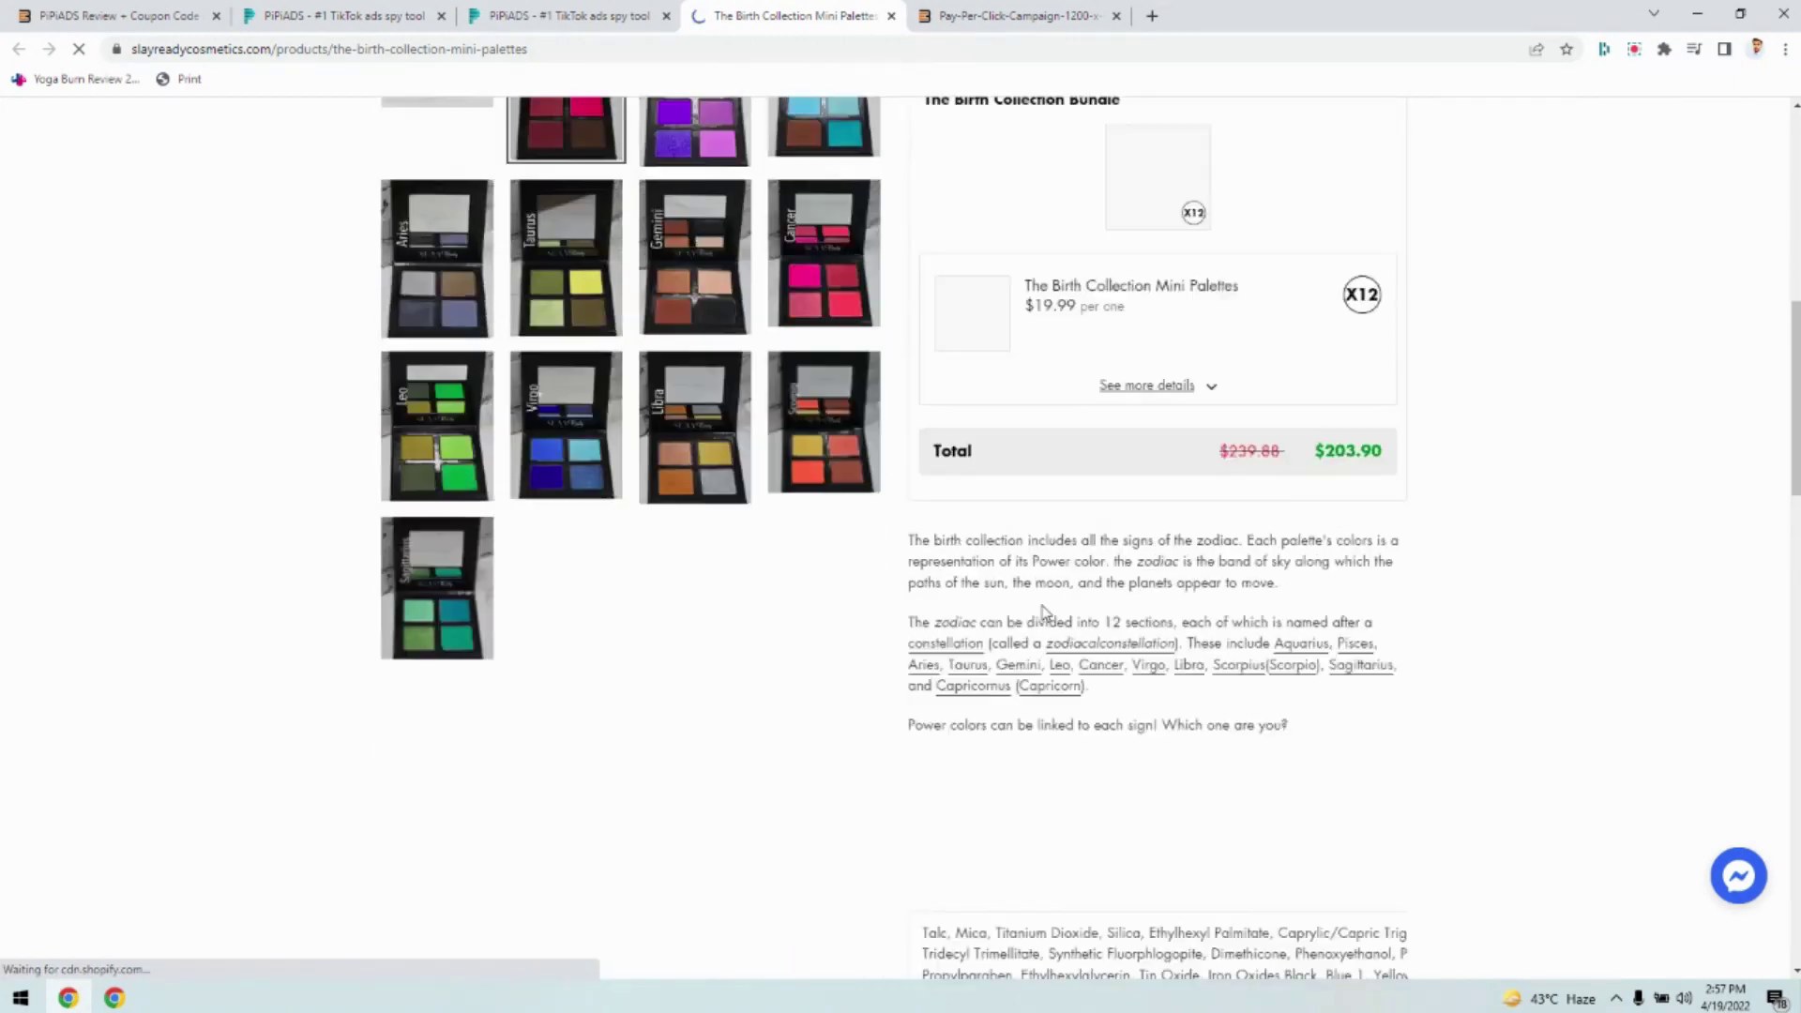
scroll(1154, 801, "down", 9)
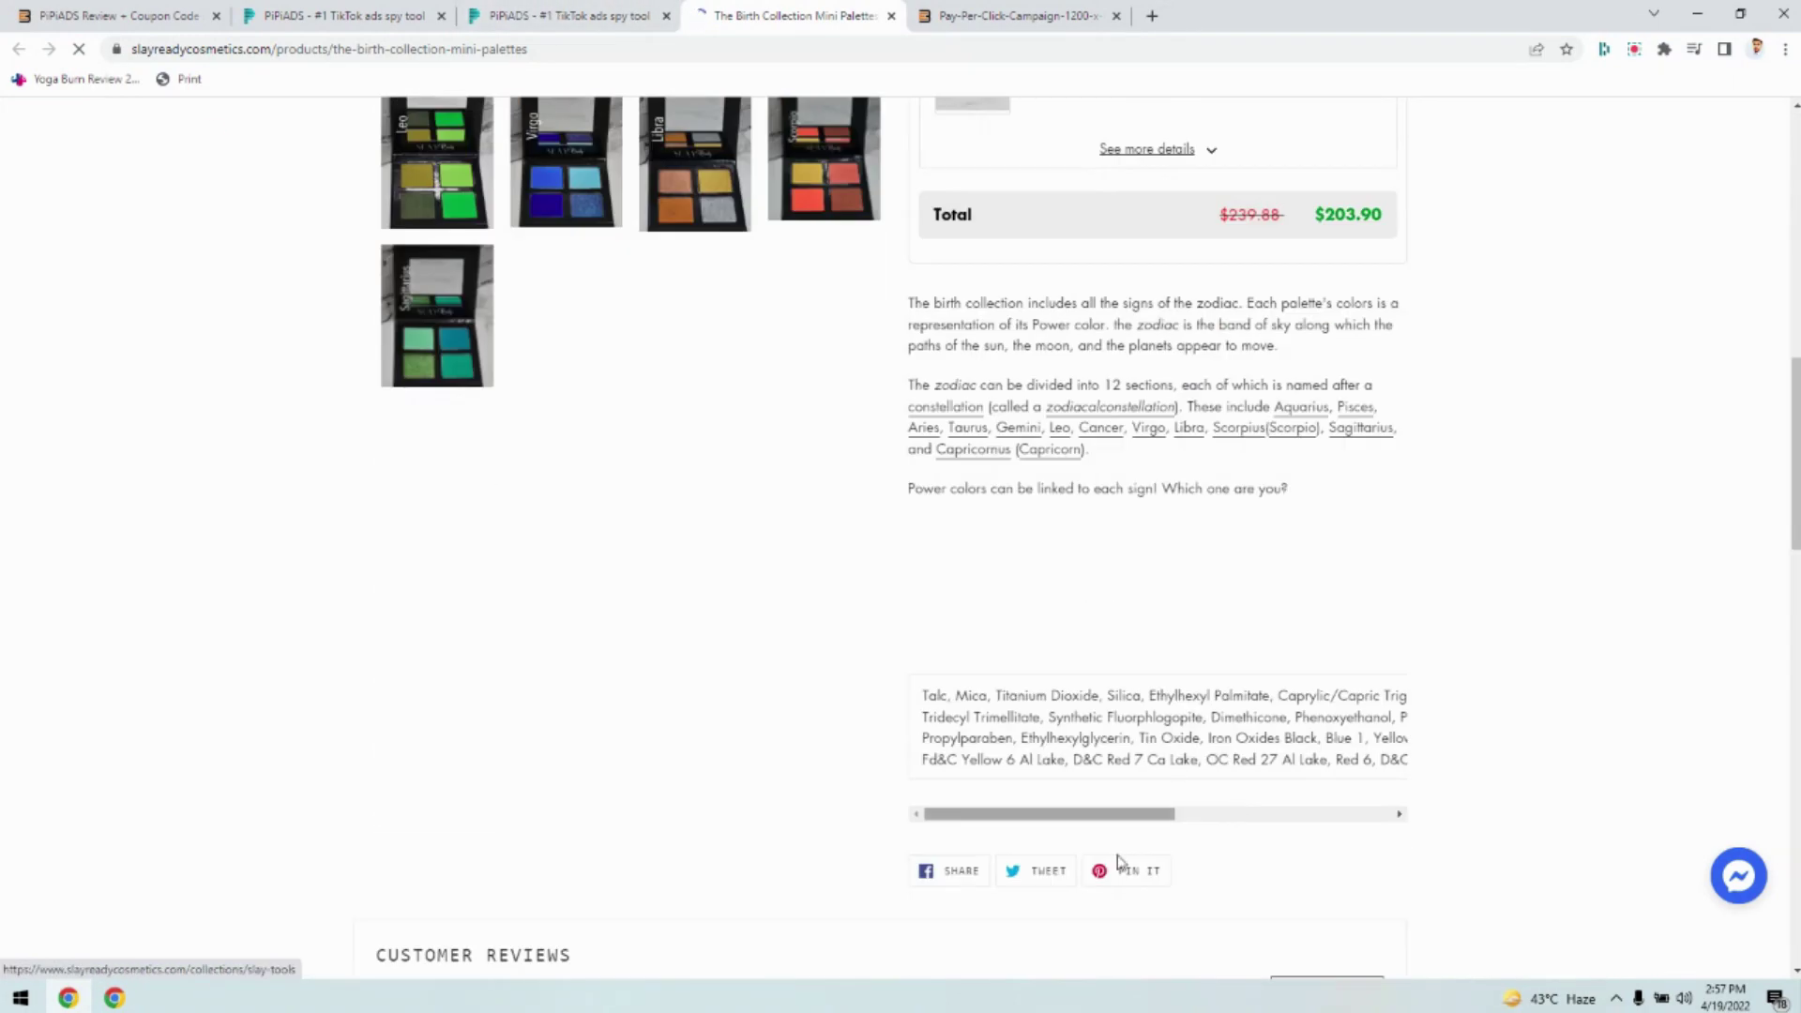
key("ctrl+shift+Tab")
scroll(844, 647, "up", 4)
scroll(358, 676, "down", 10)
scroll(464, 643, "up", 3)
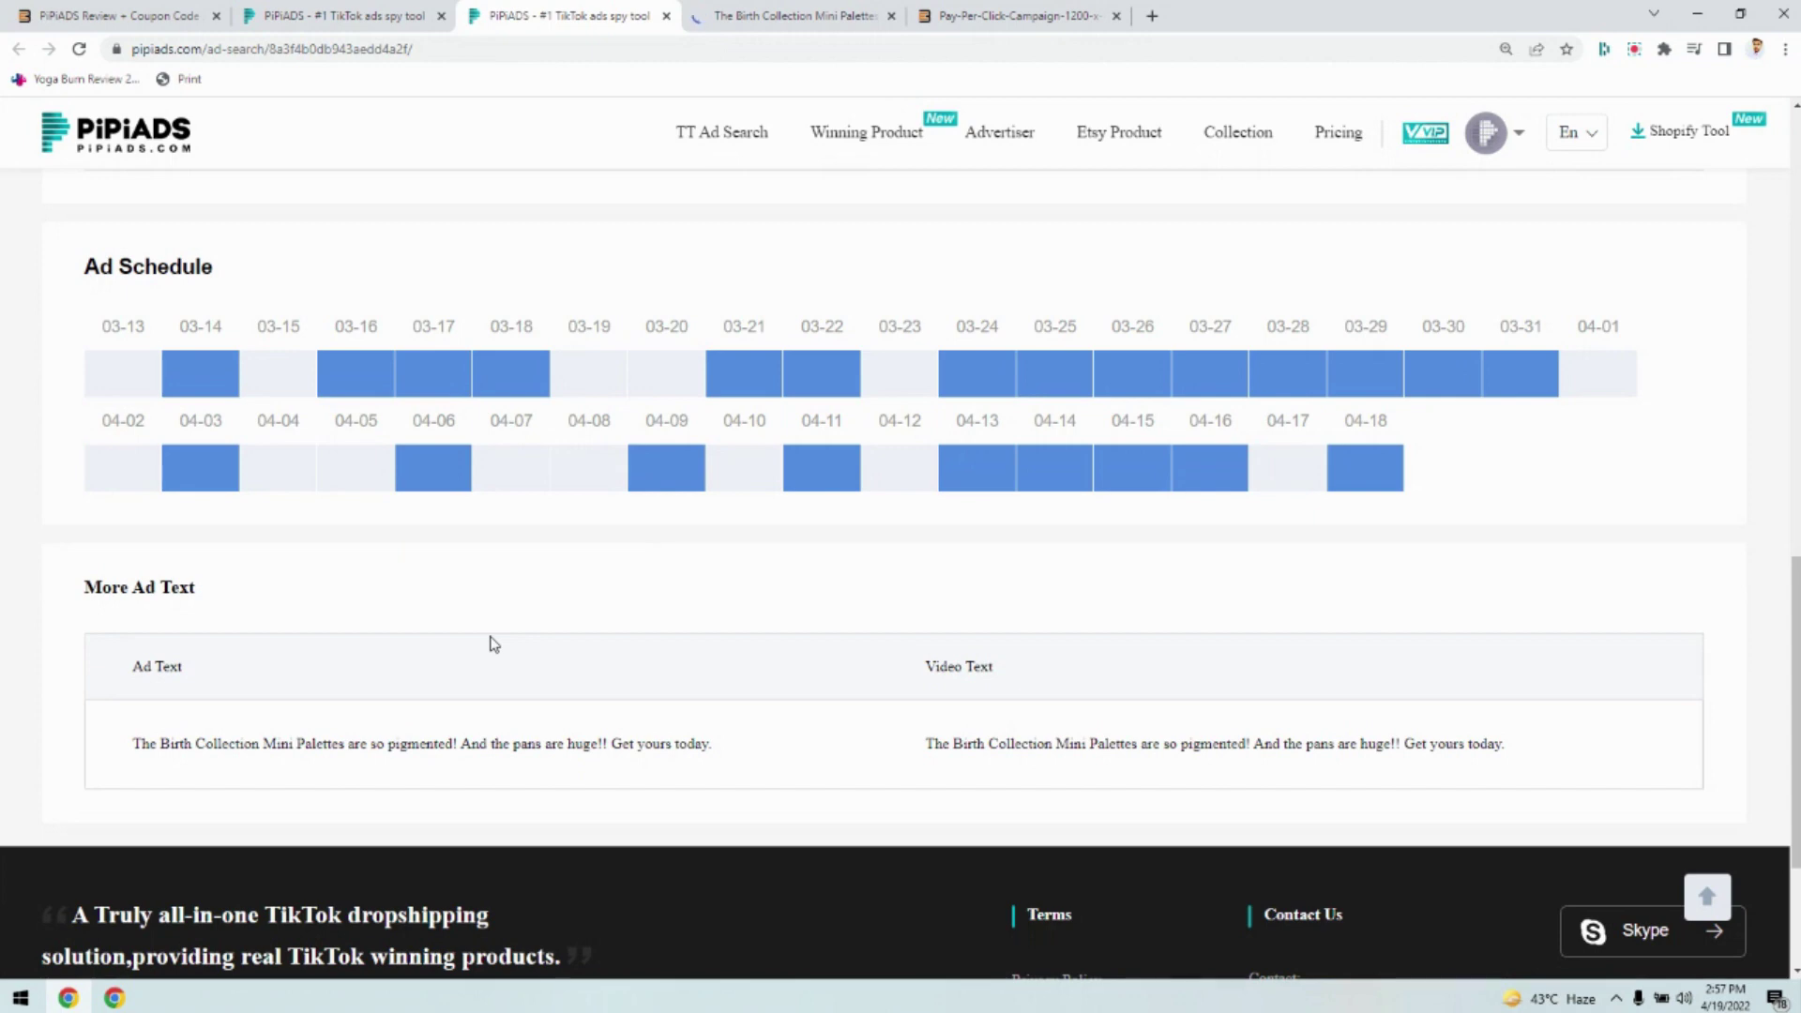
scroll(469, 637, "down", 3)
left_click_drag(145, 531, 666, 514)
left_click(664, 516)
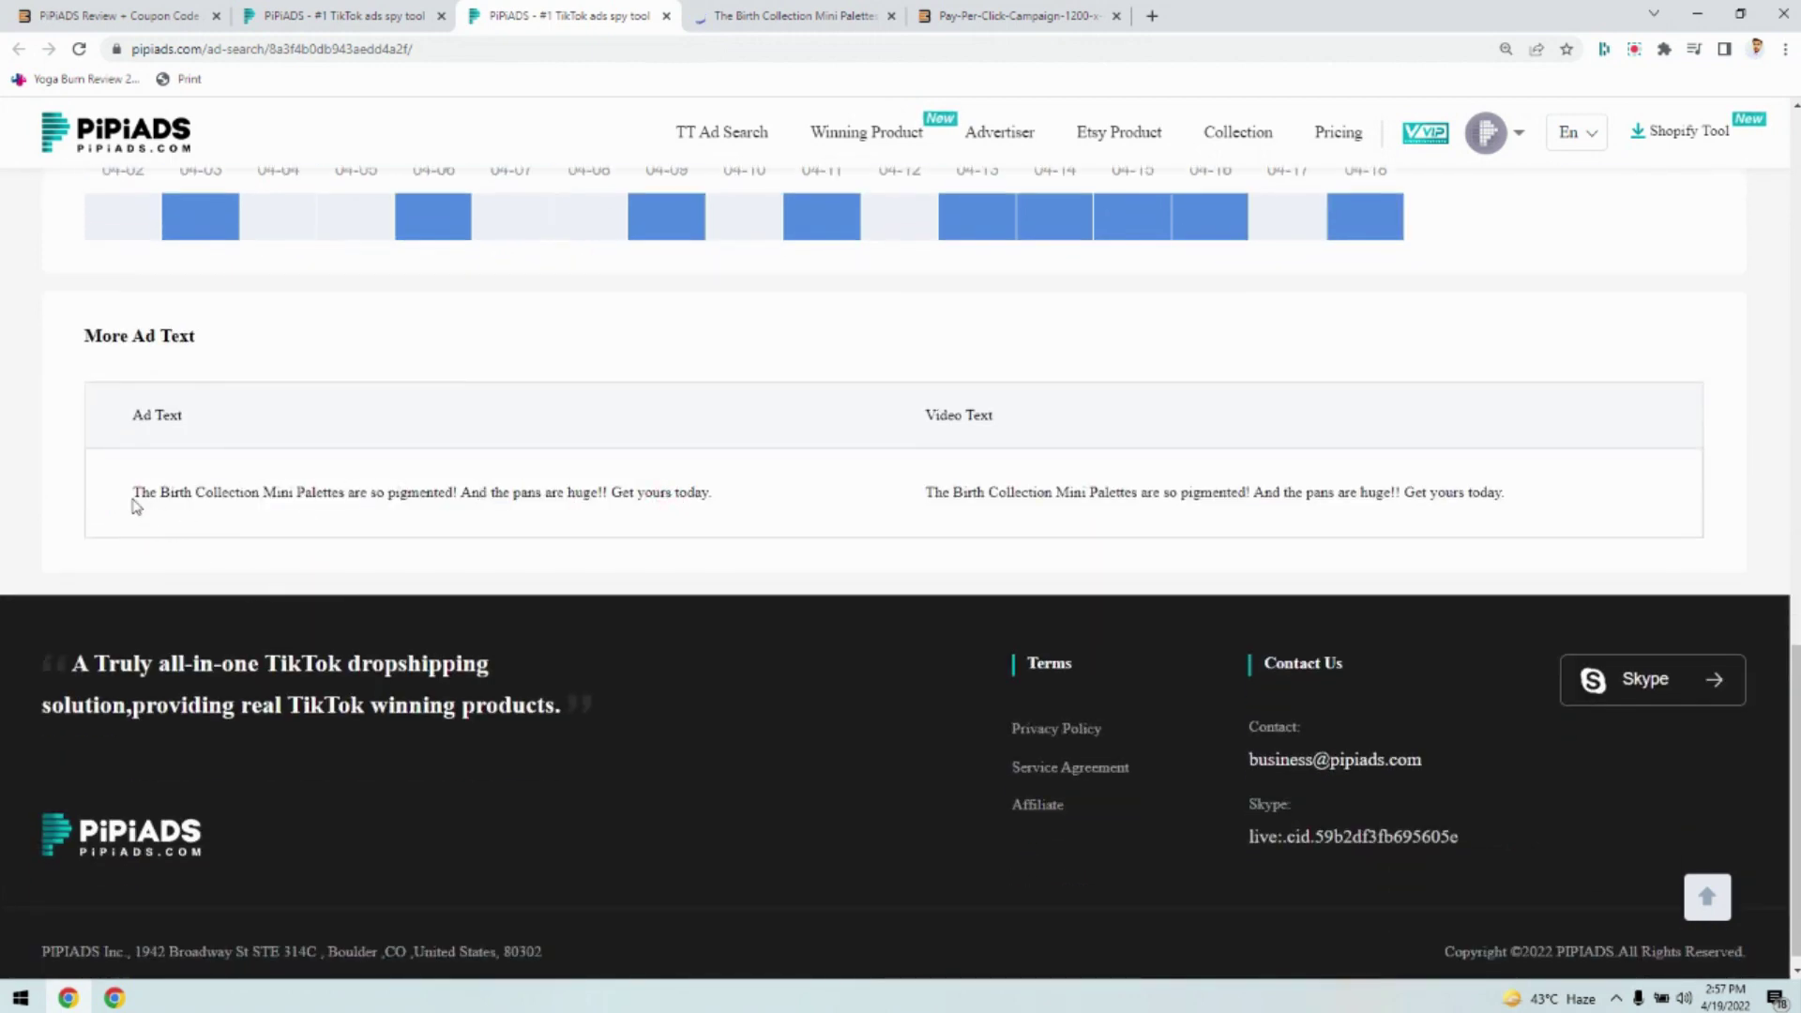
left_click_drag(134, 498, 726, 506)
left_click_drag(978, 483, 1532, 507)
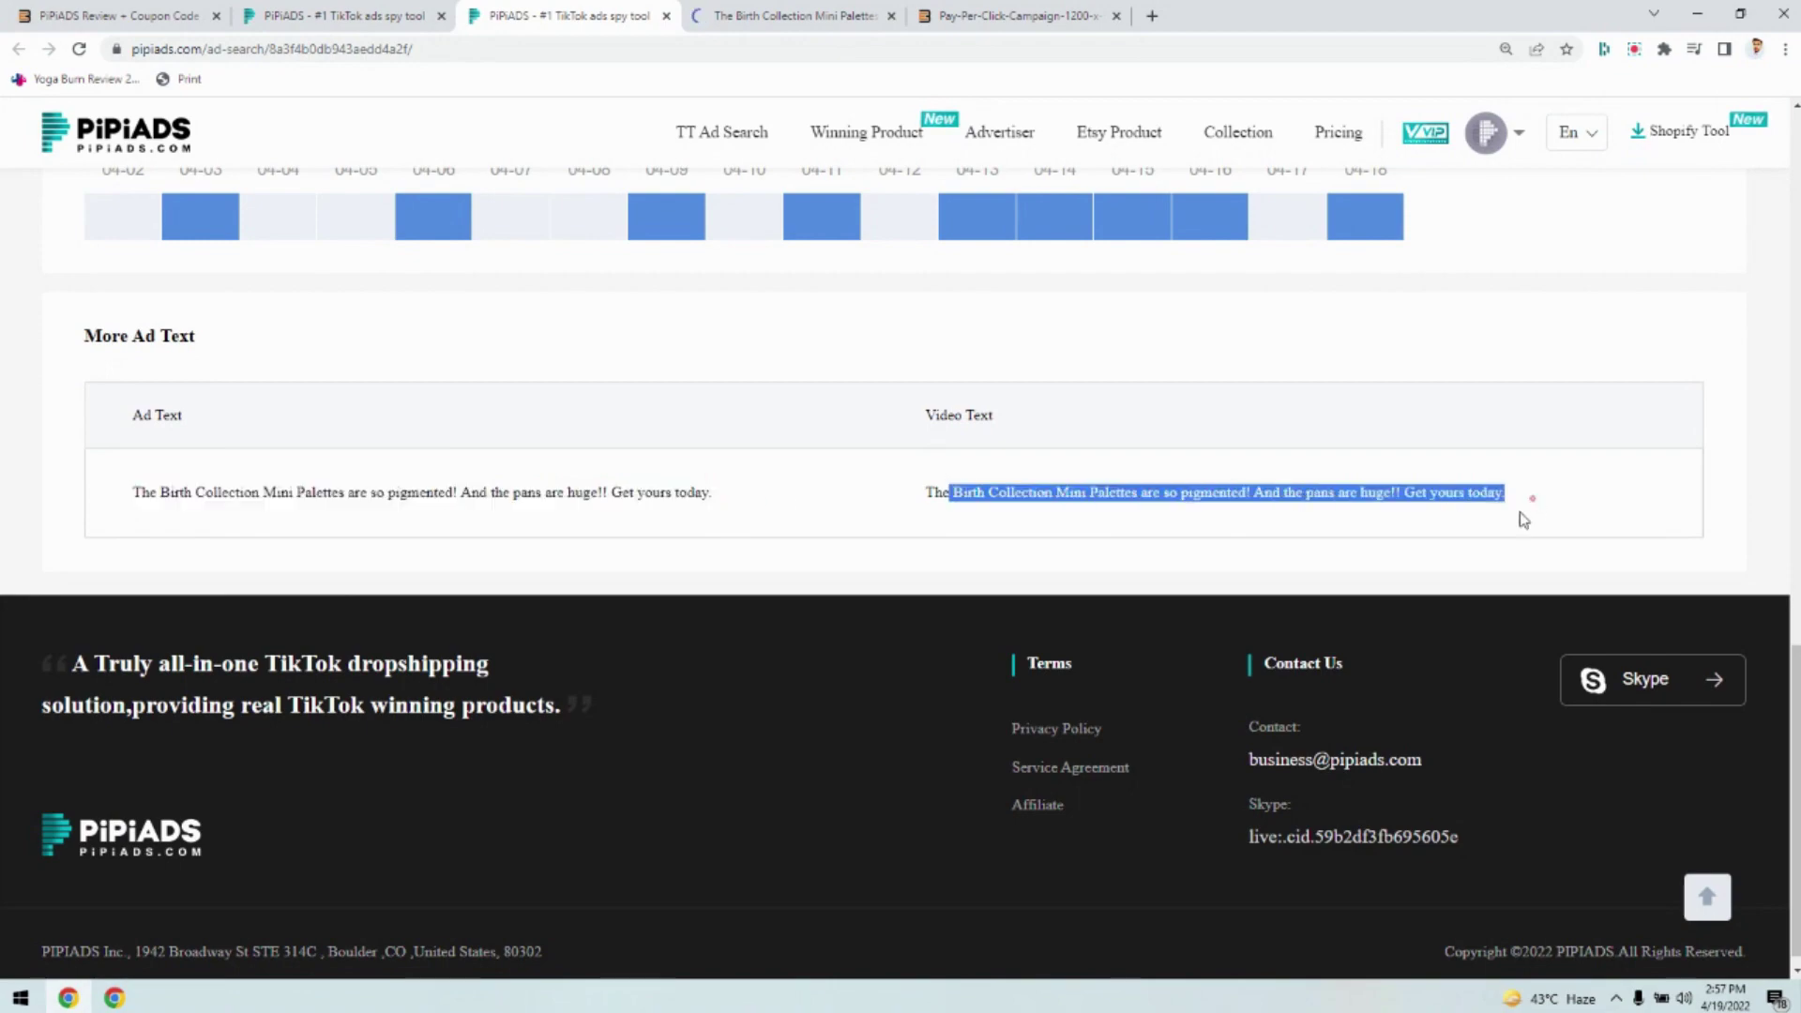
scroll(1335, 591, "up", 15)
scroll(684, 763, "down", 8)
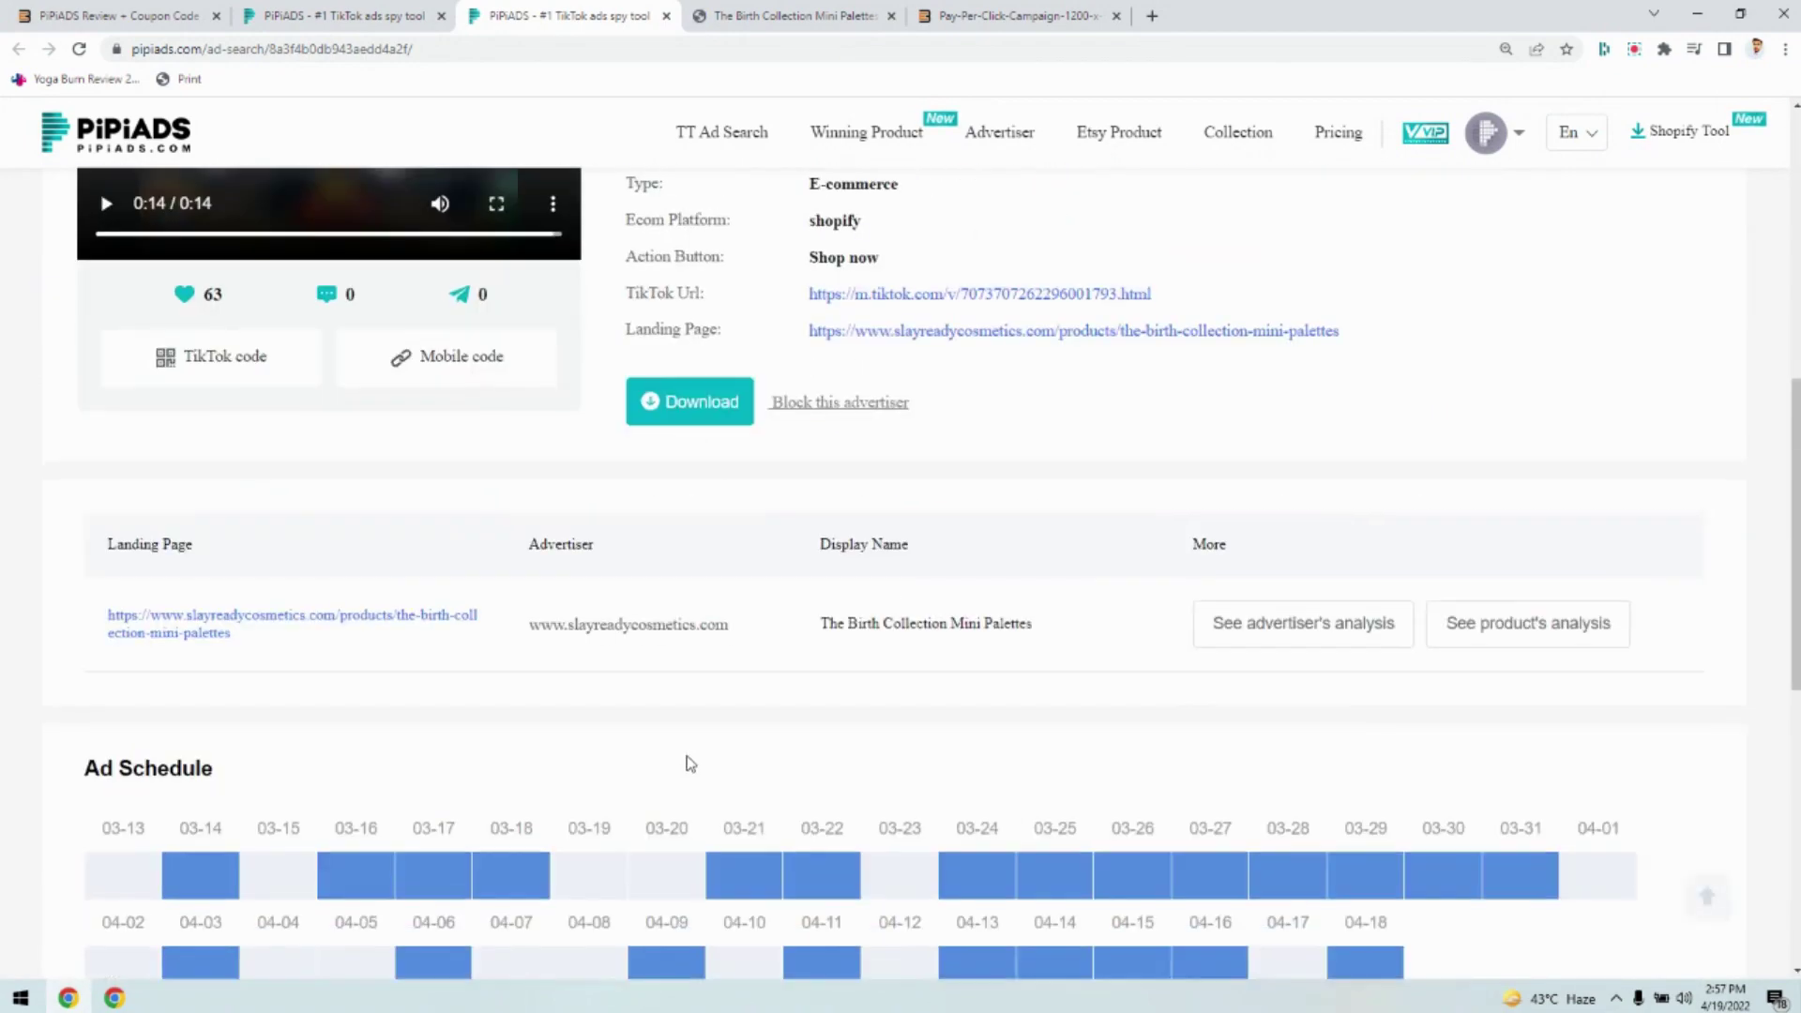
scroll(852, 663, "up", 8)
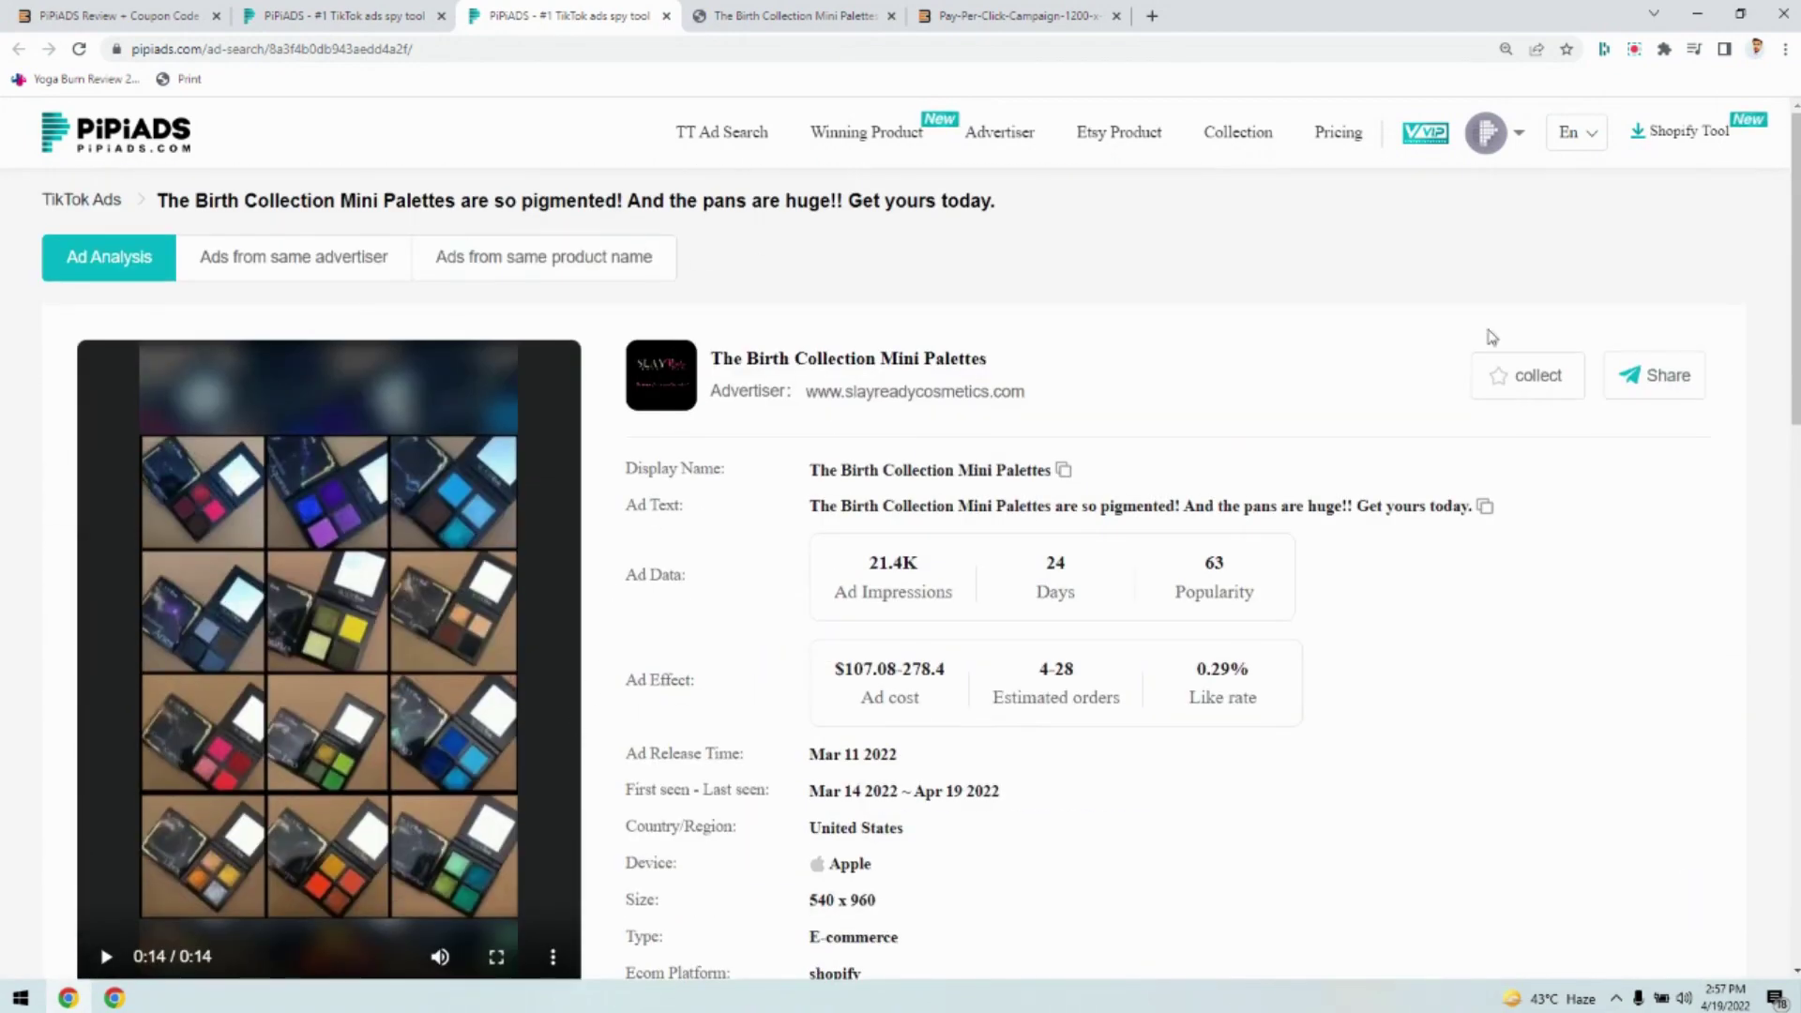
Collect the palettes ad into the Collect group and list the advertiser's 5 ads
left_click(1515, 378)
left_click(926, 692)
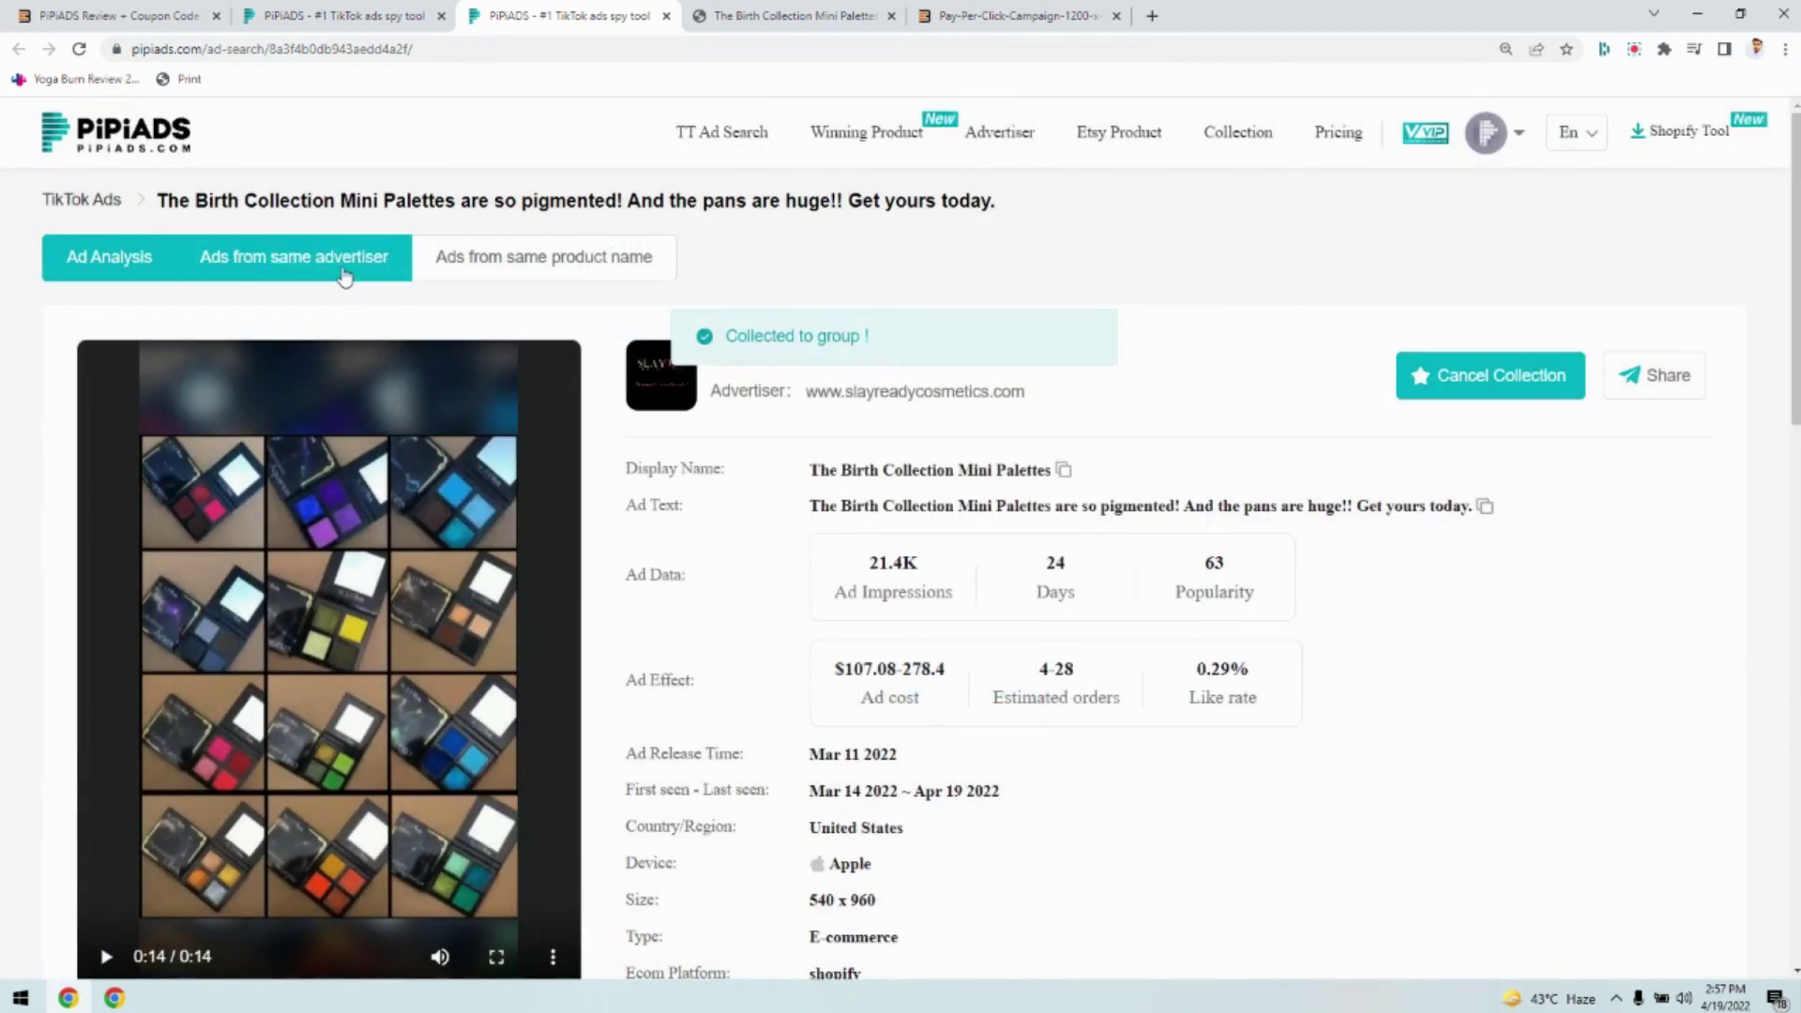
left_click(345, 274)
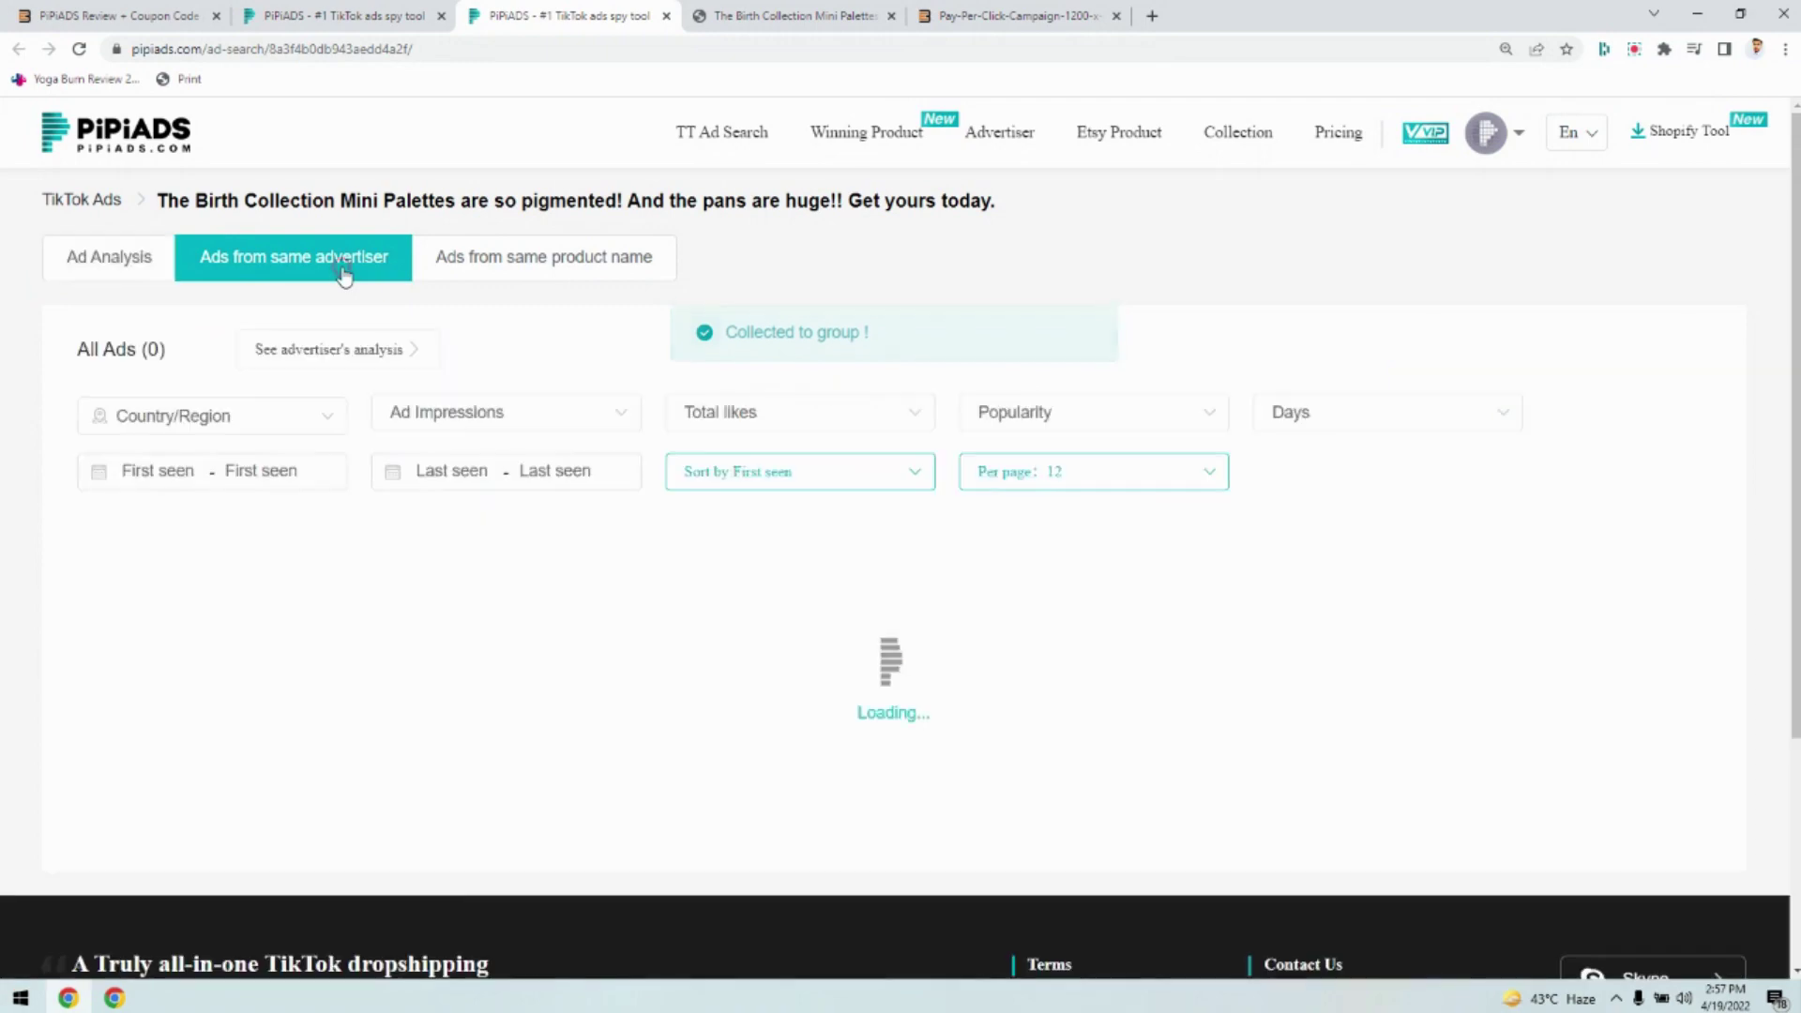
scroll(707, 506, "down", 3)
scroll(694, 497, "up", 3)
scroll(832, 490, "down", 8)
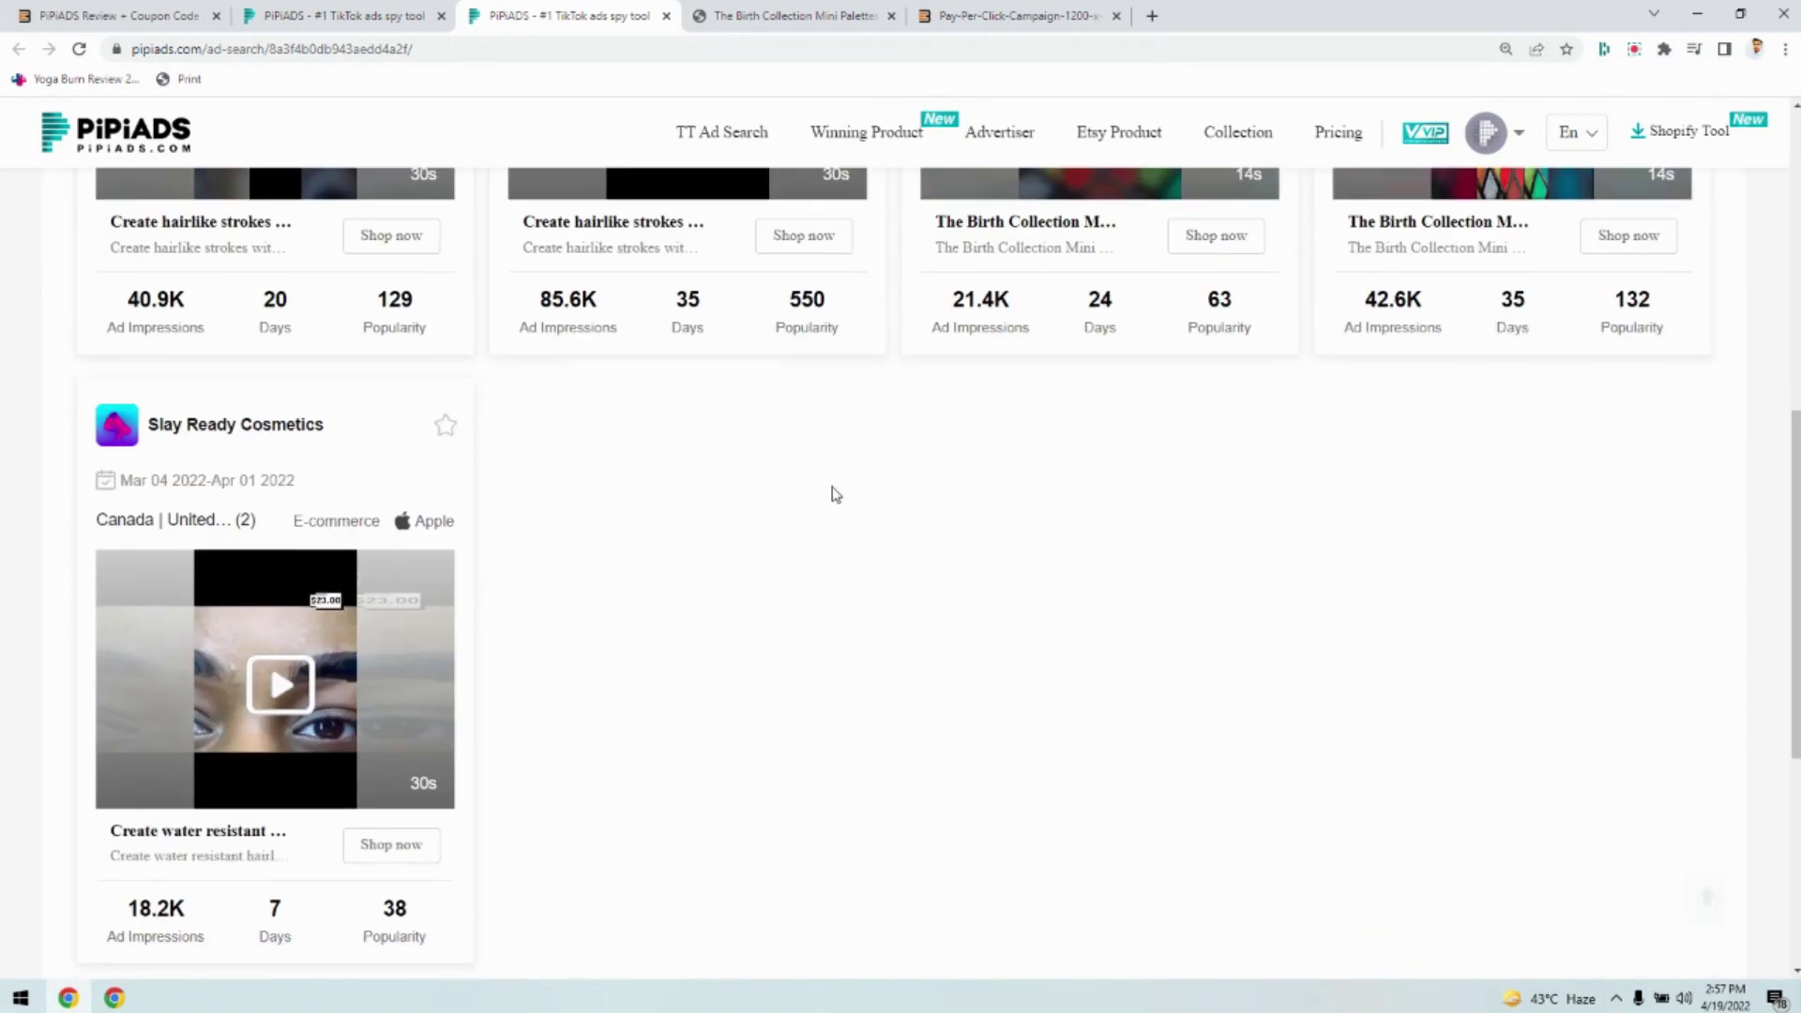
scroll(847, 496, "up", 7)
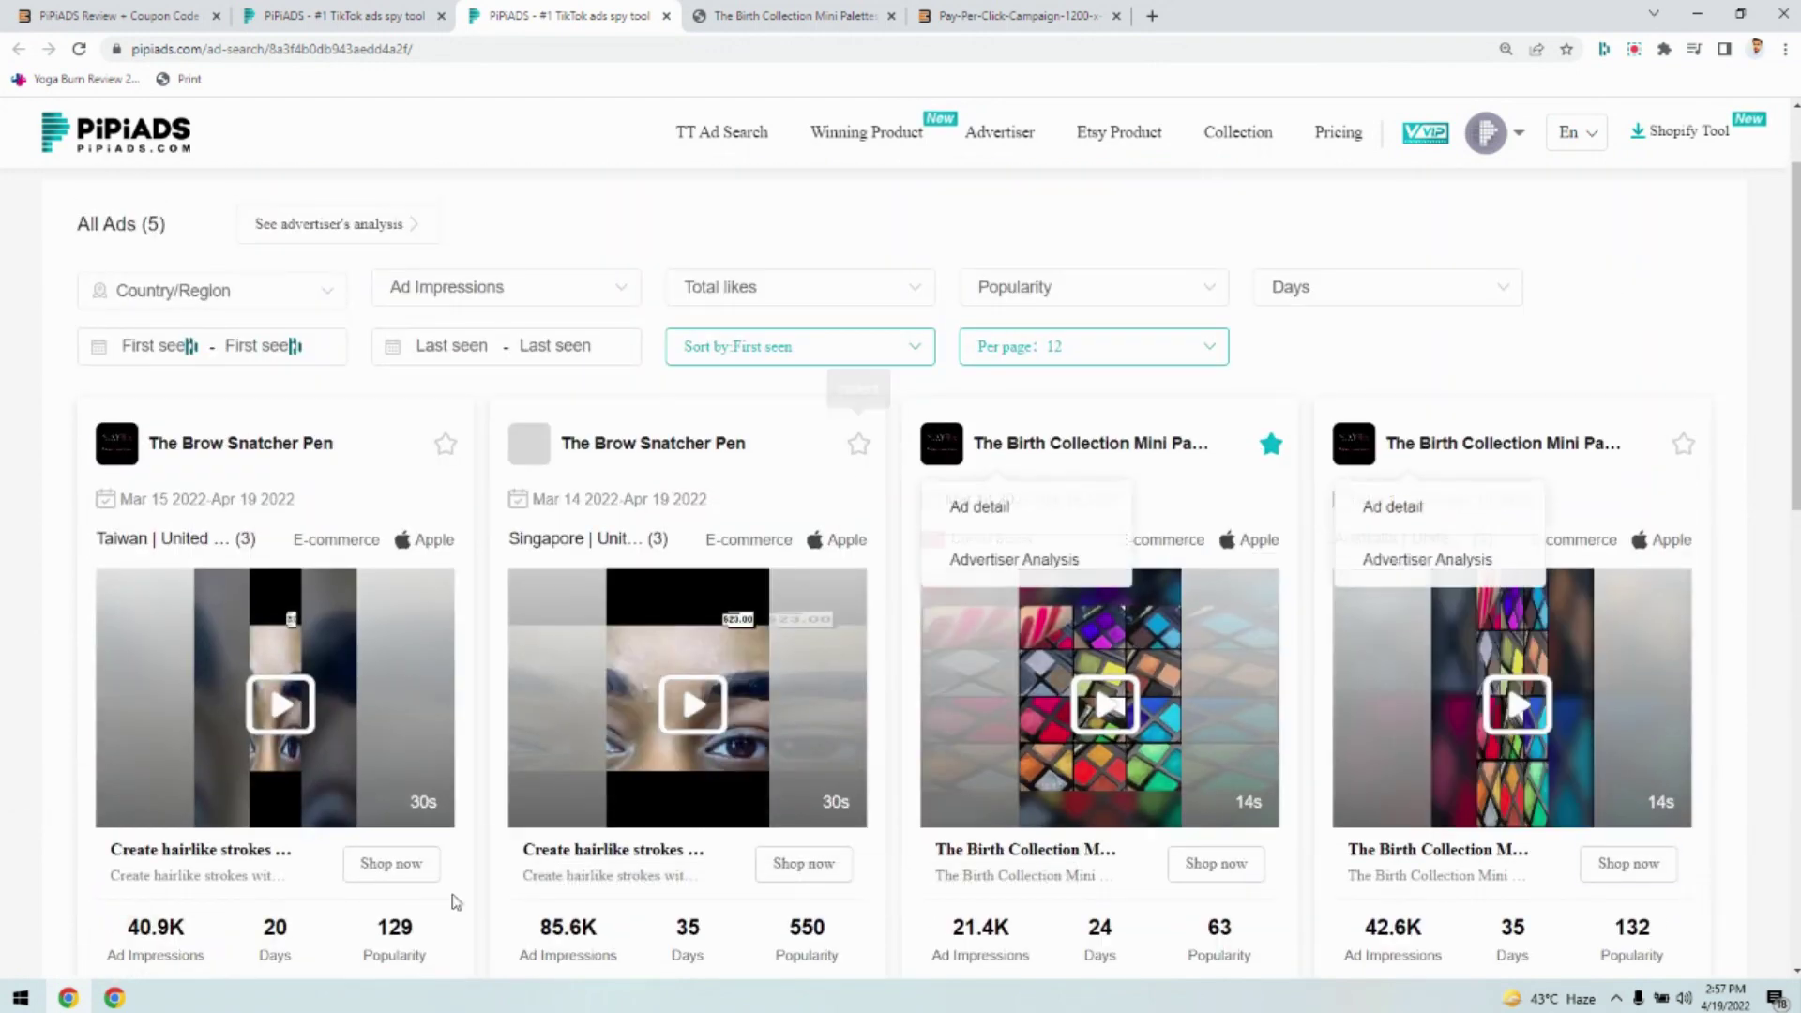
scroll(869, 403, "up", 2)
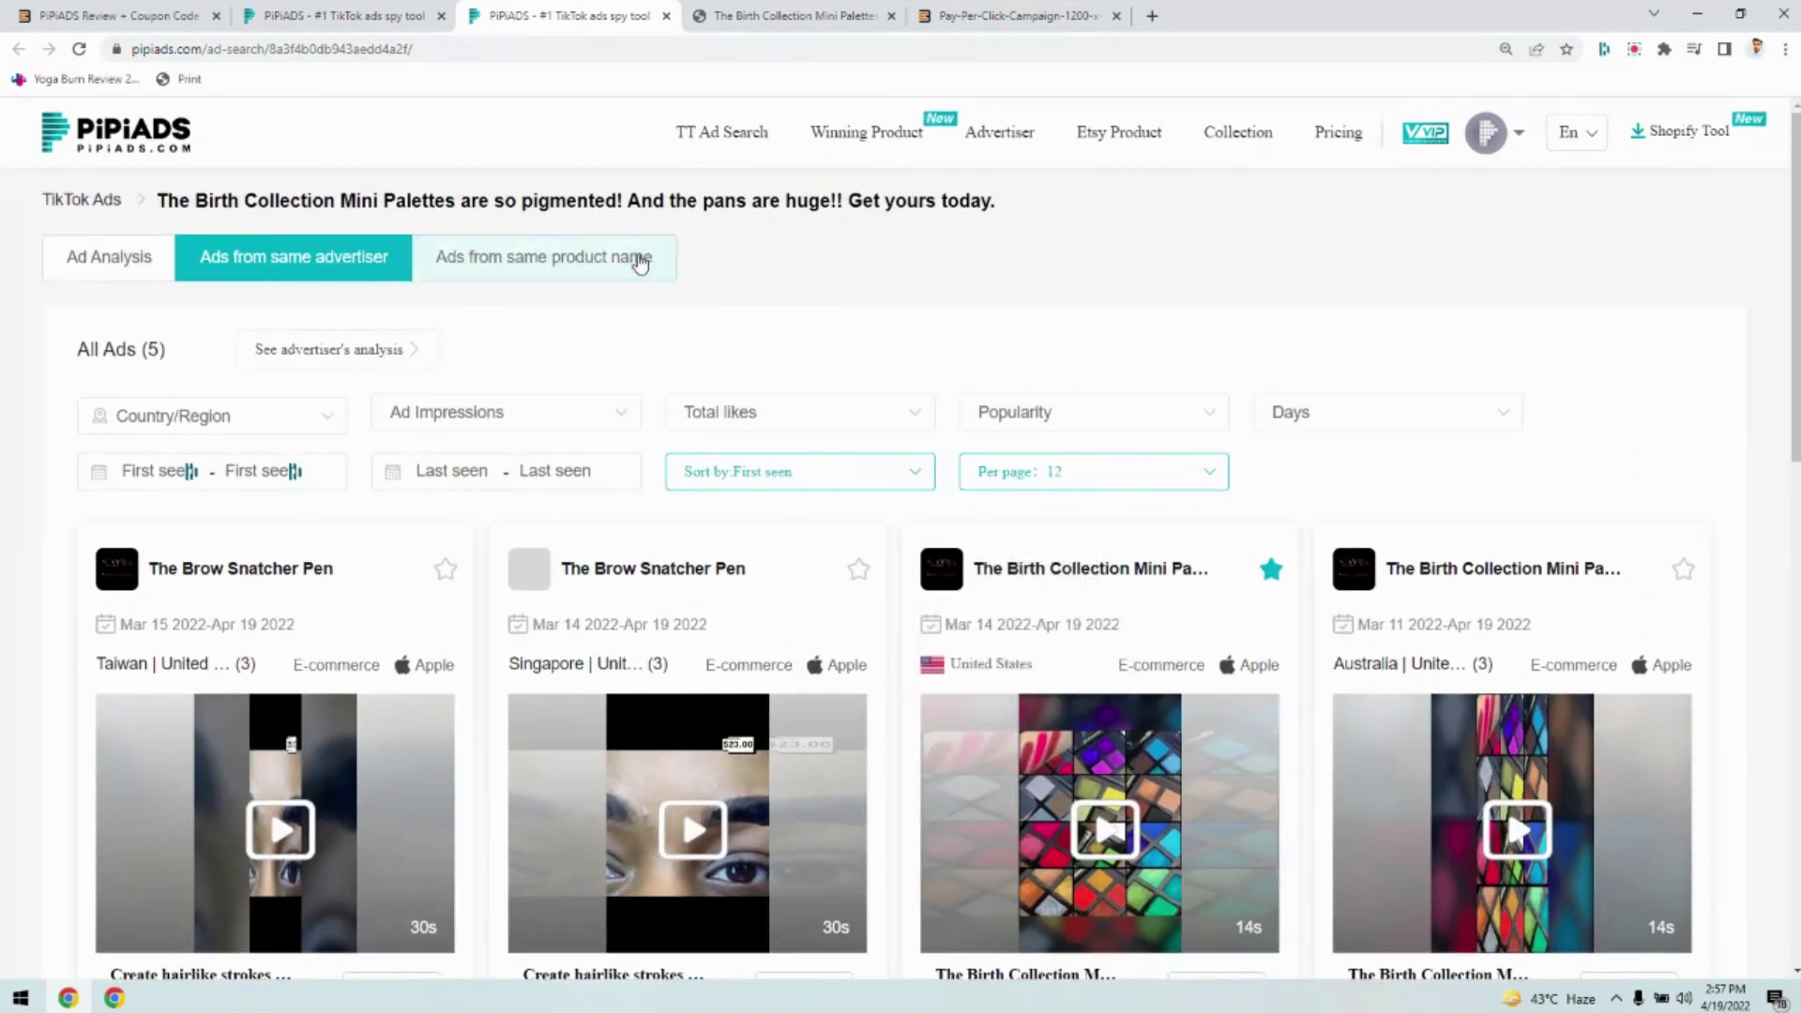
Browse ads with the same product name, revisiting Ad Analysis and the advertiser's other ads
left_click(642, 263)
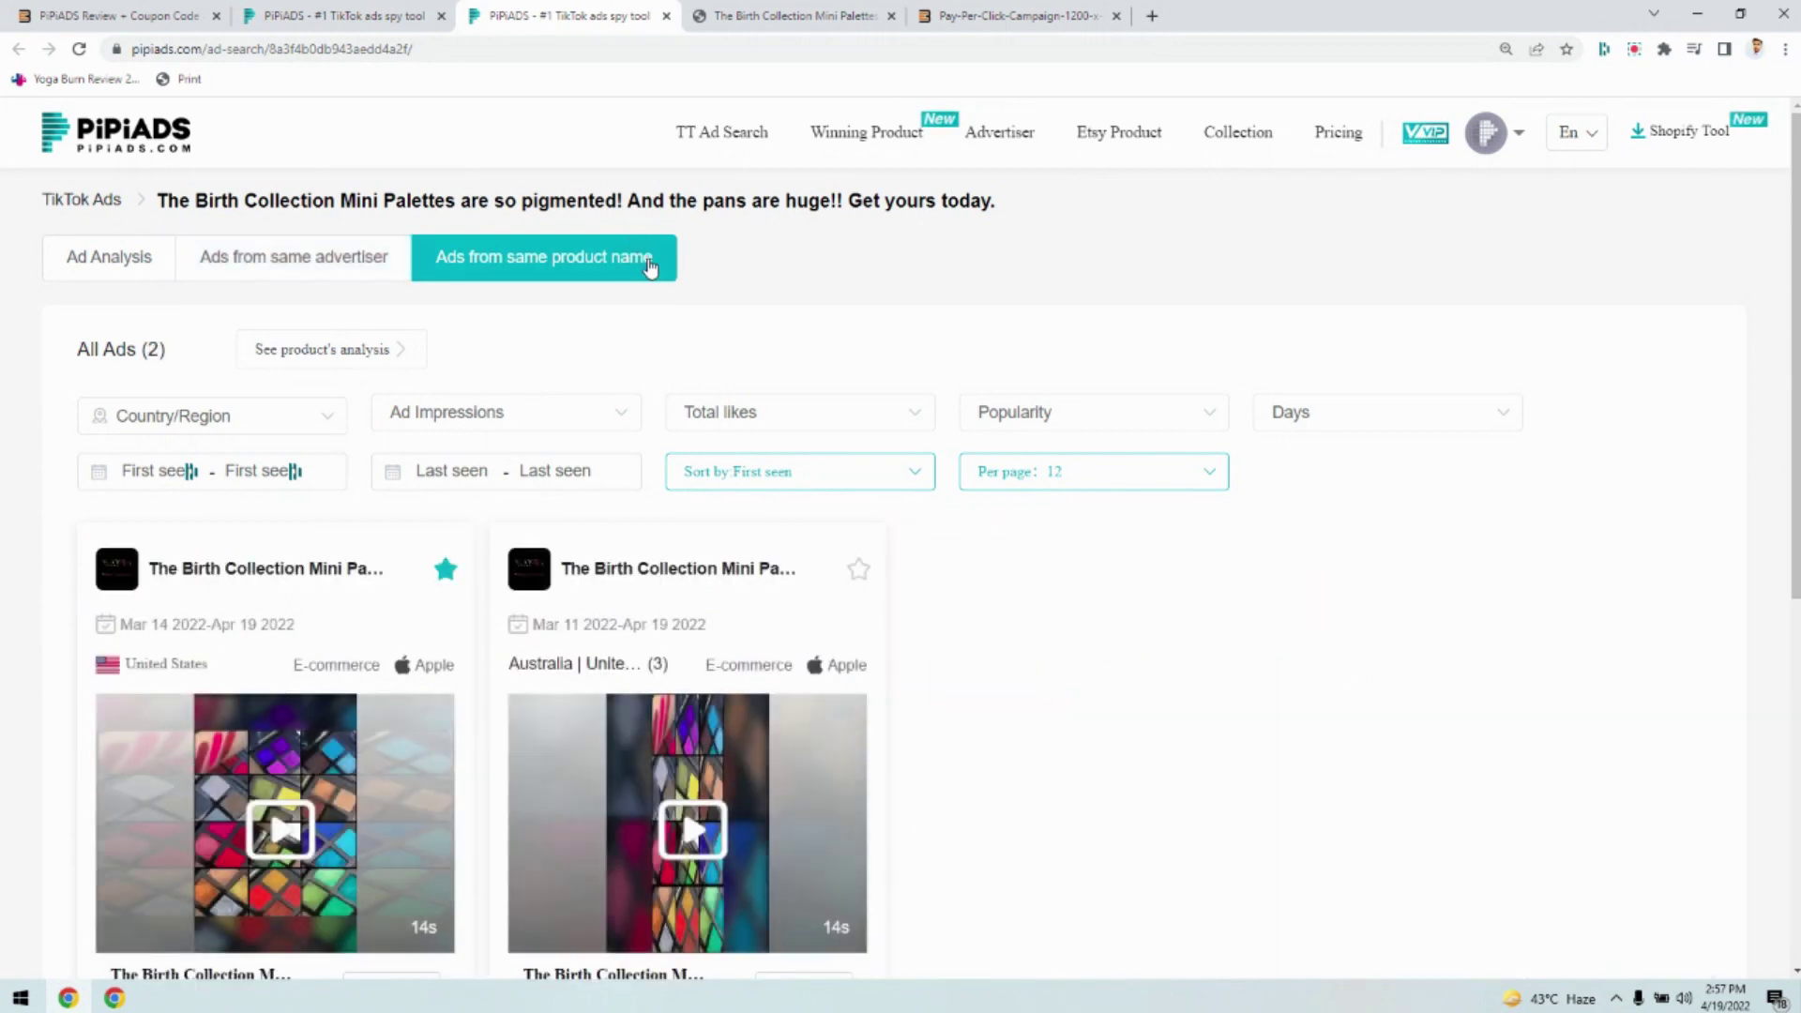
scroll(454, 422, "down", 6)
scroll(687, 476, "up", 2)
scroll(688, 476, "up", 1)
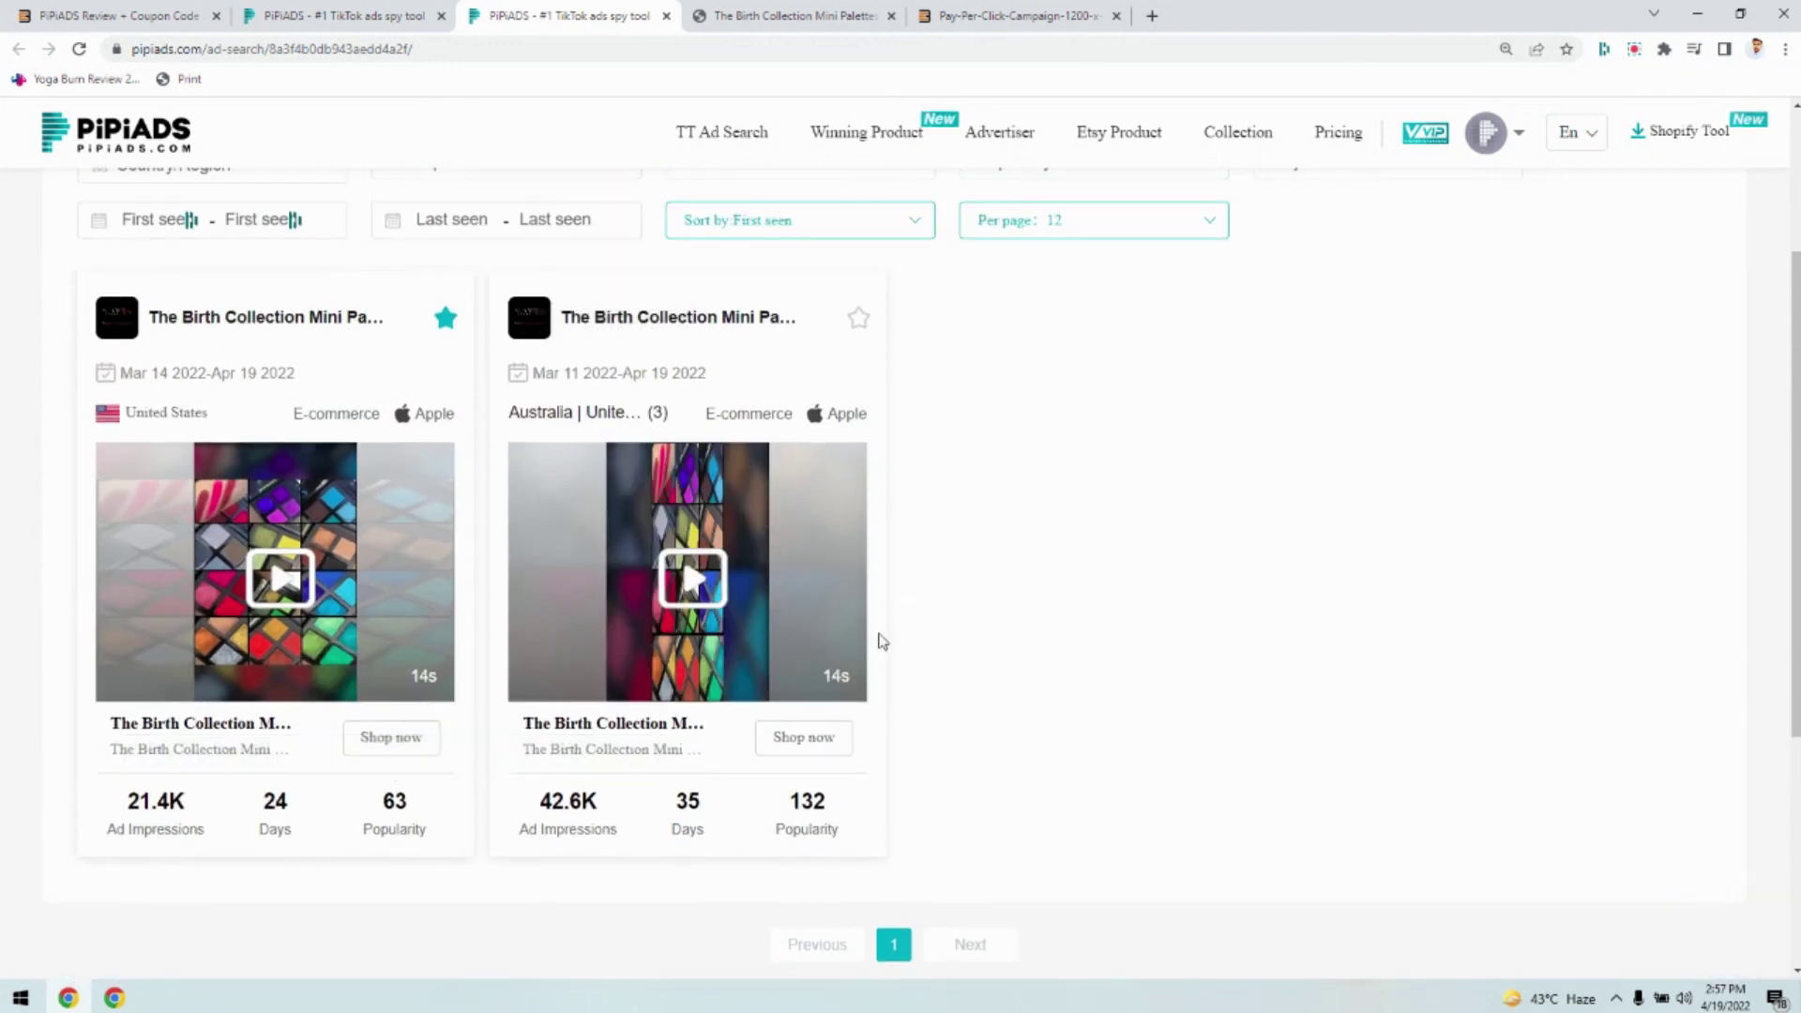
scroll(832, 748, "up", 3)
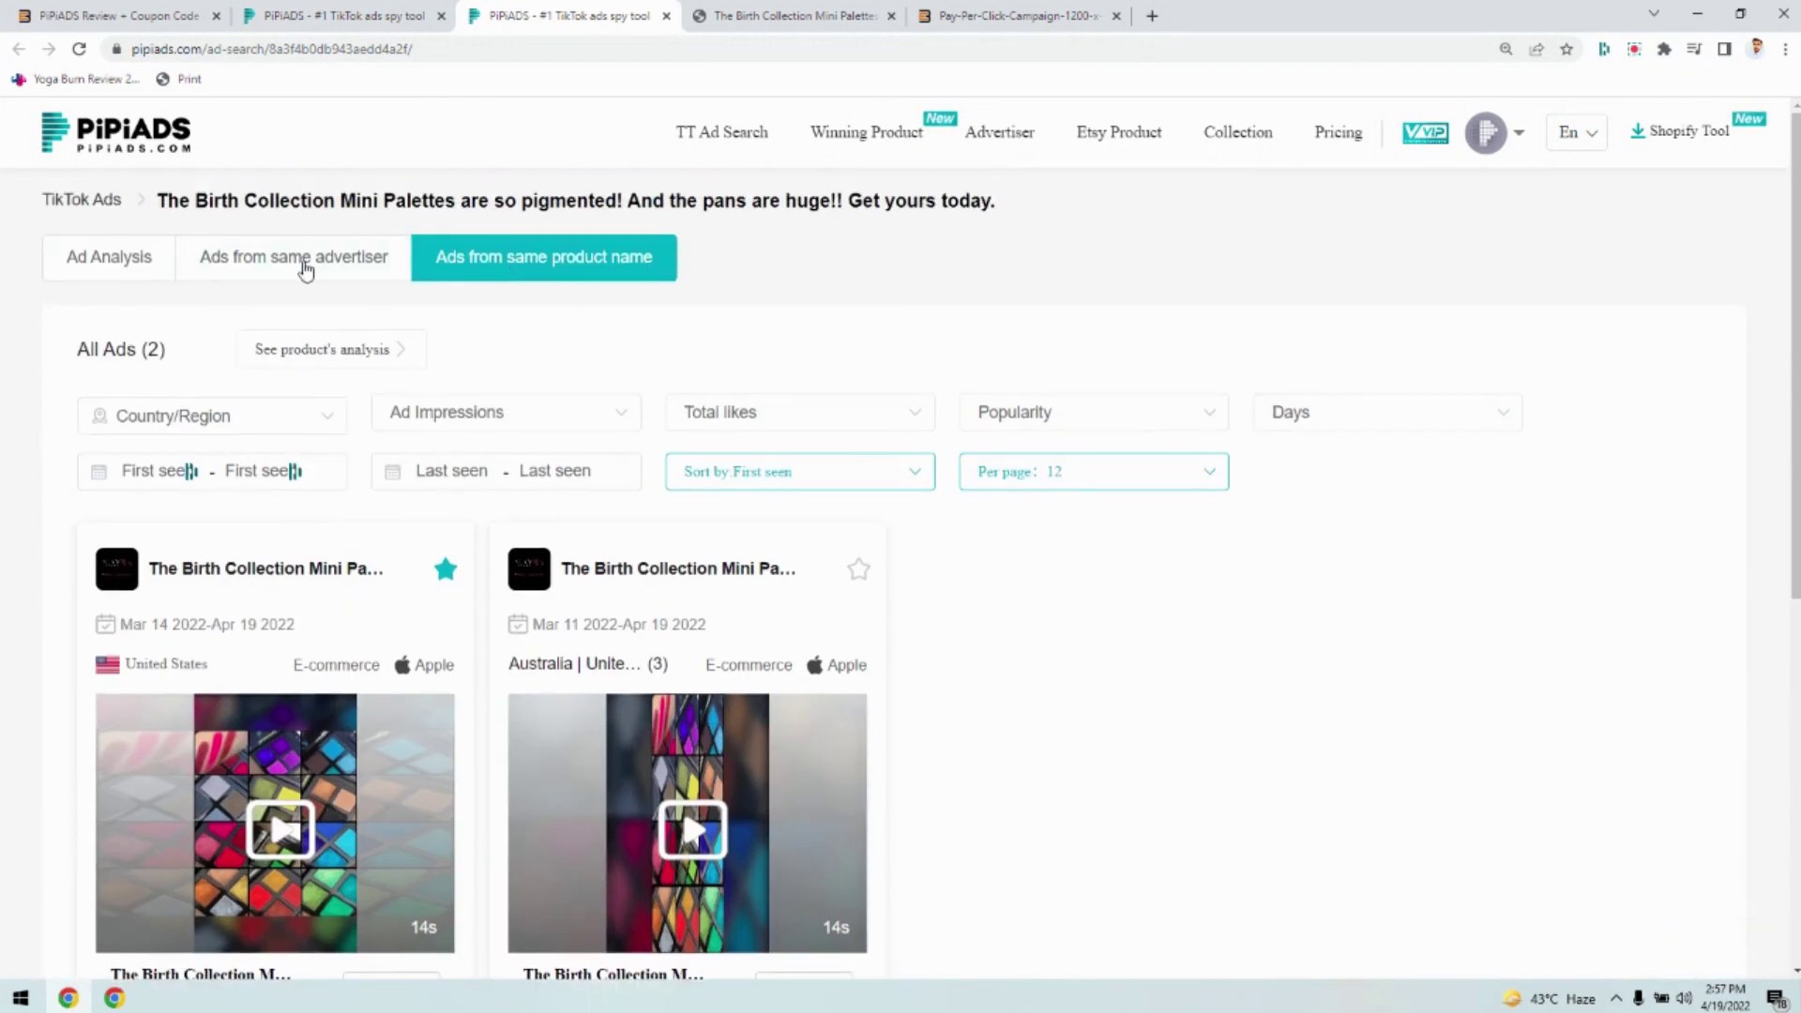
left_click(145, 265)
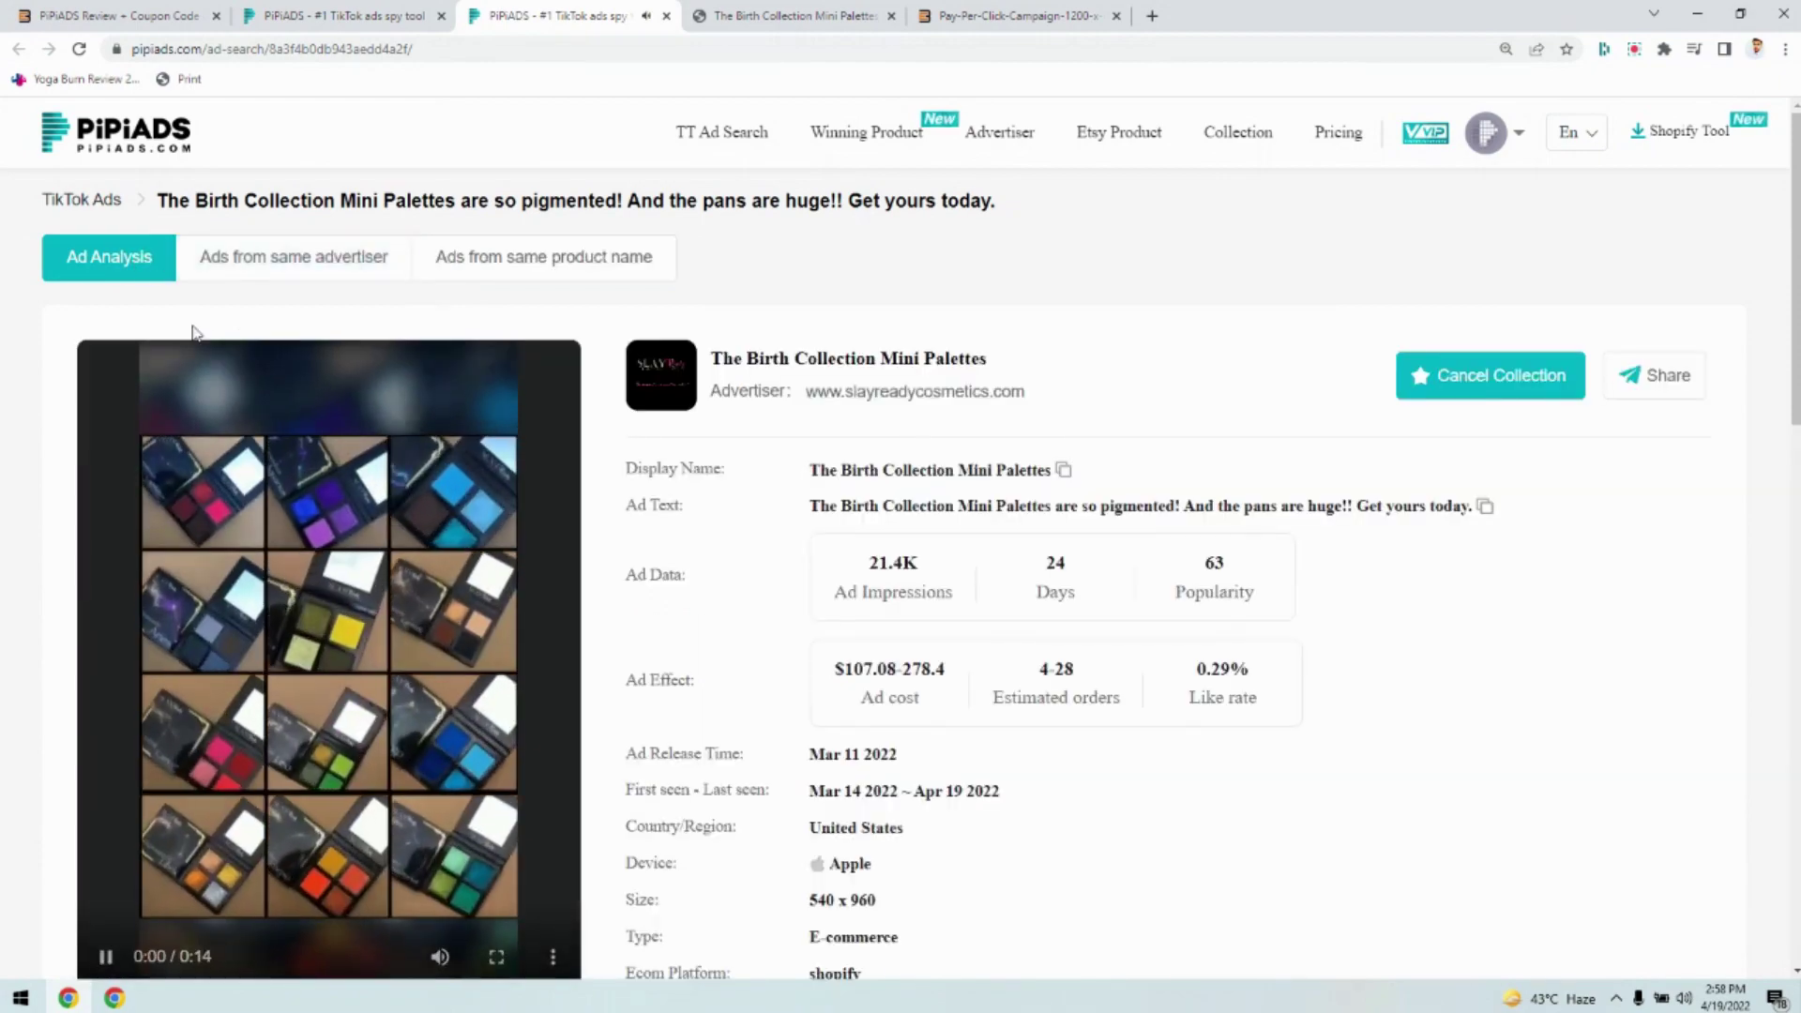
left_click(288, 269)
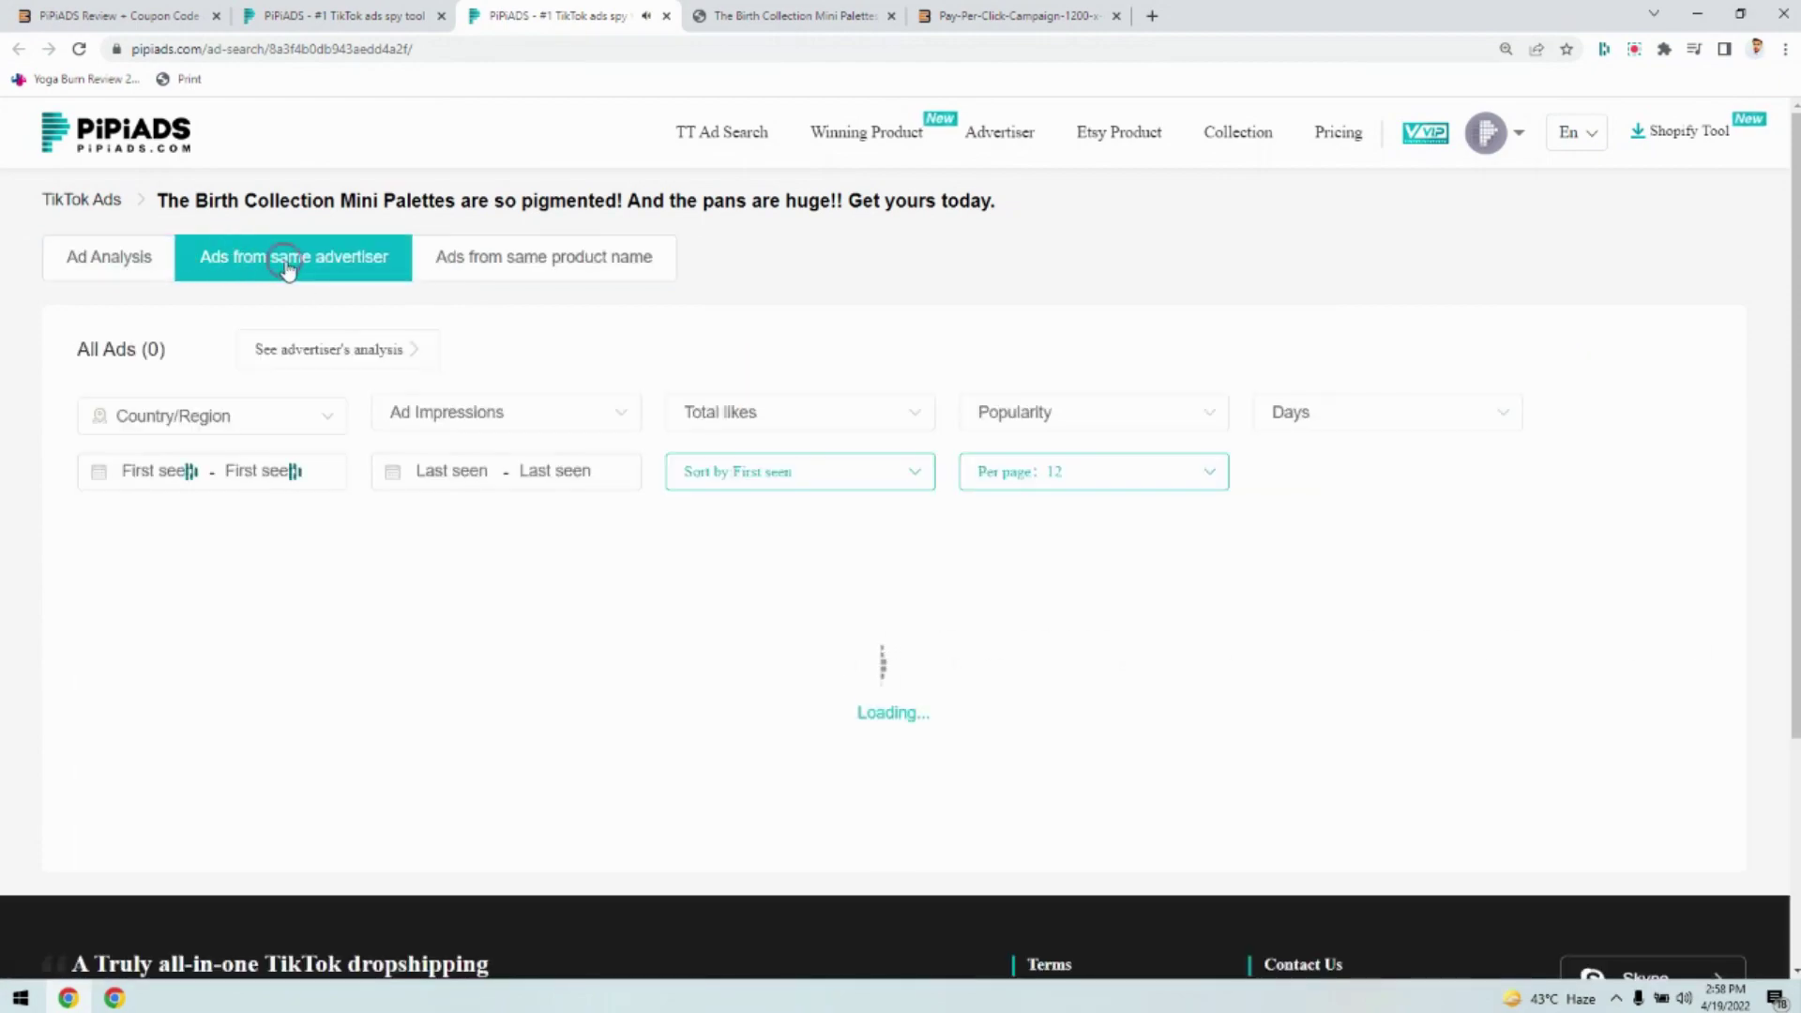
scroll(1228, 527, "down", 7)
scroll(1228, 527, "up", 6)
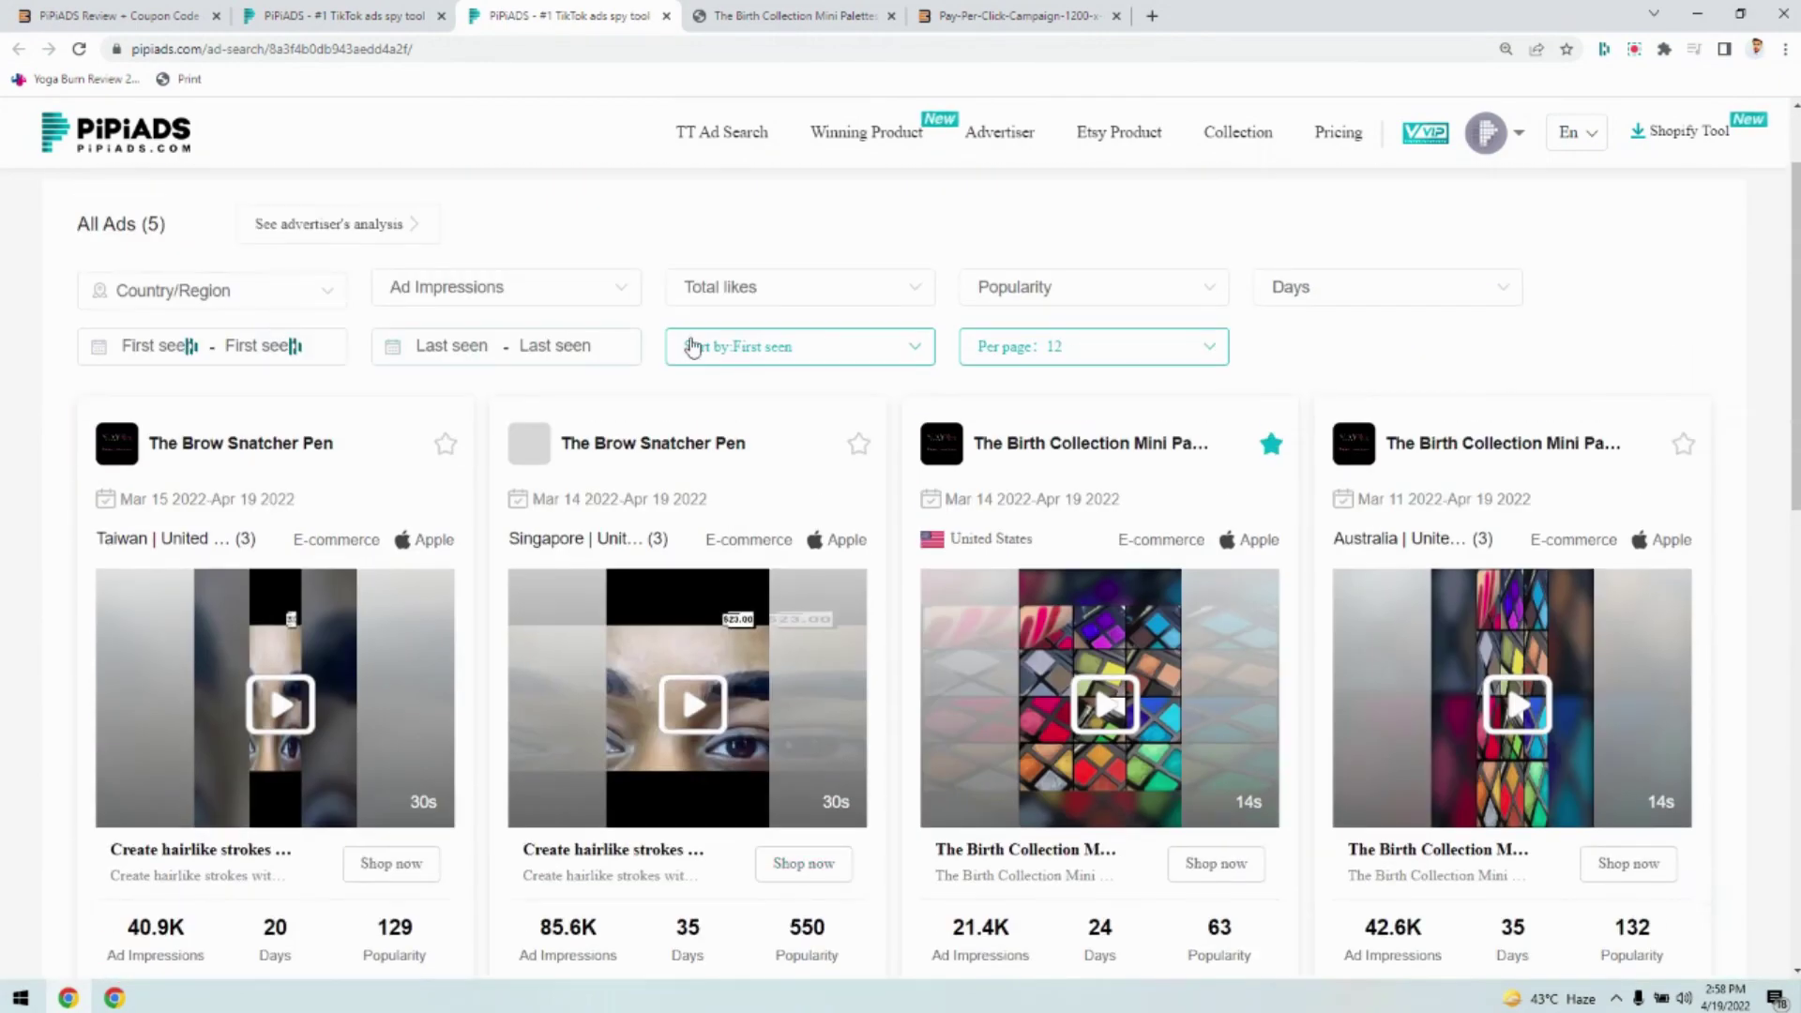
scroll(419, 290, "up", 2)
left_click(605, 261)
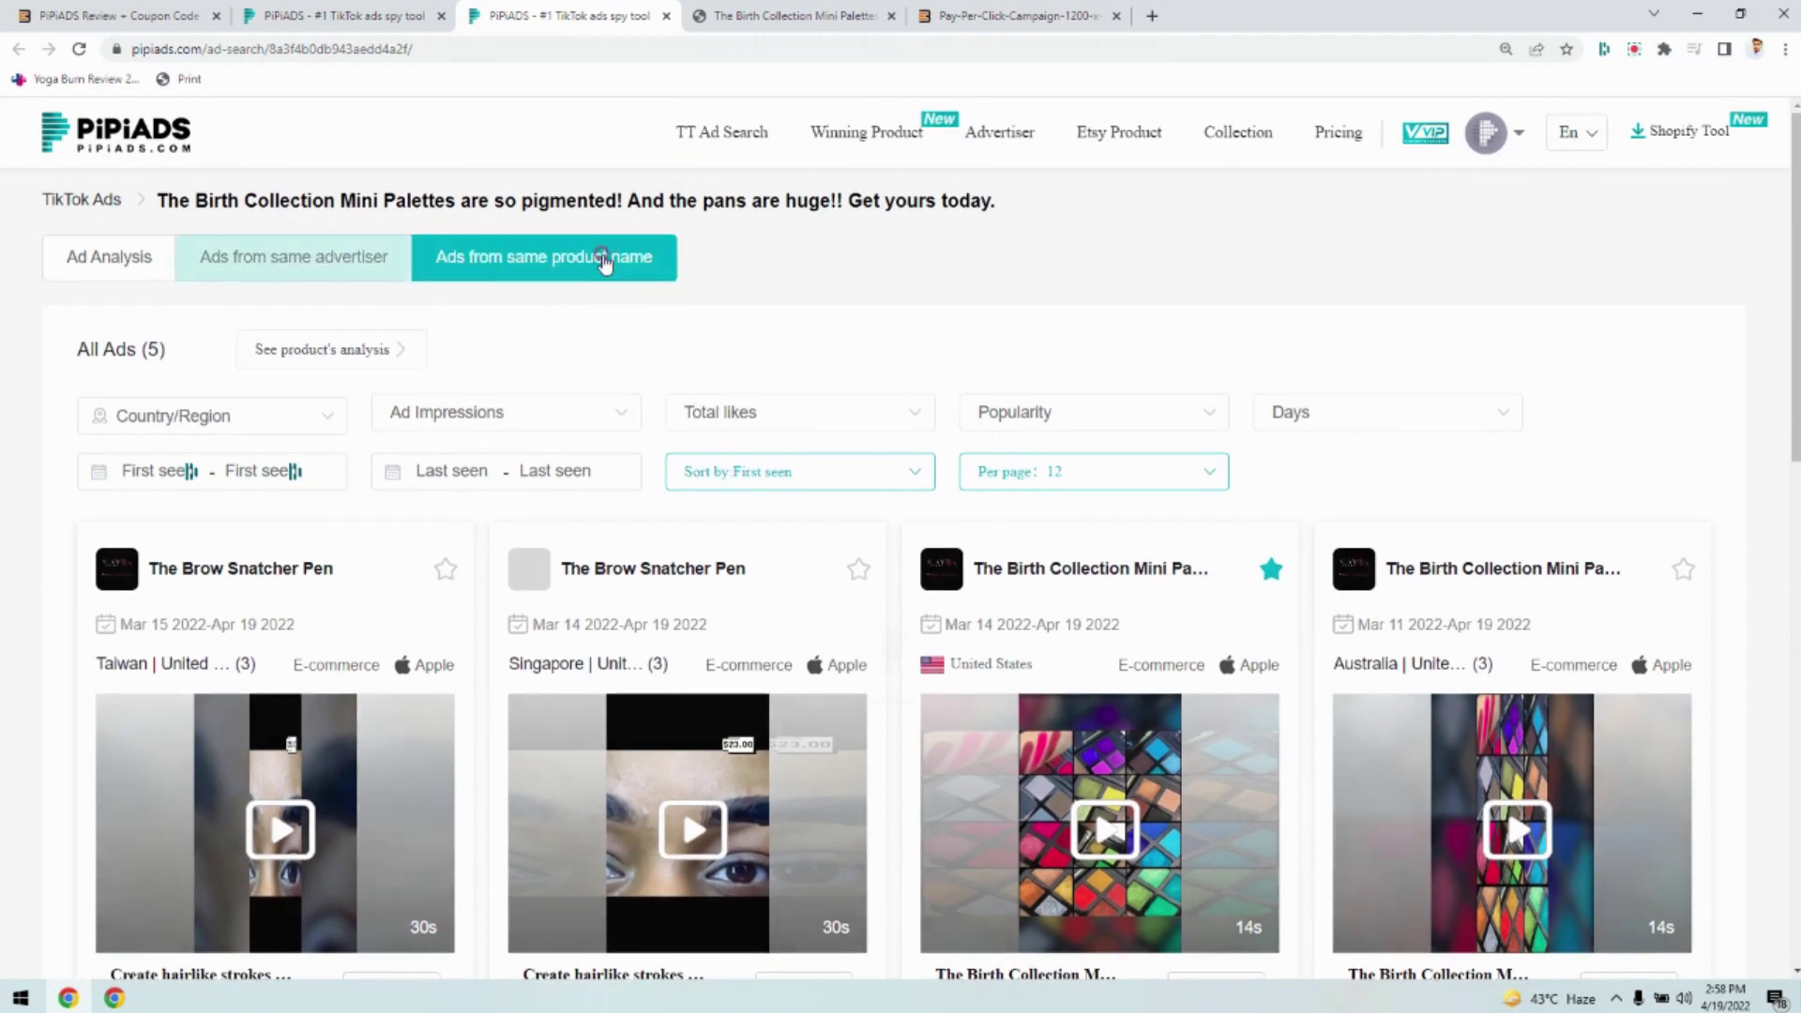
Back on the E-commerce ad search, bring up the Country/Region filter choices
mouse_move(763, 567)
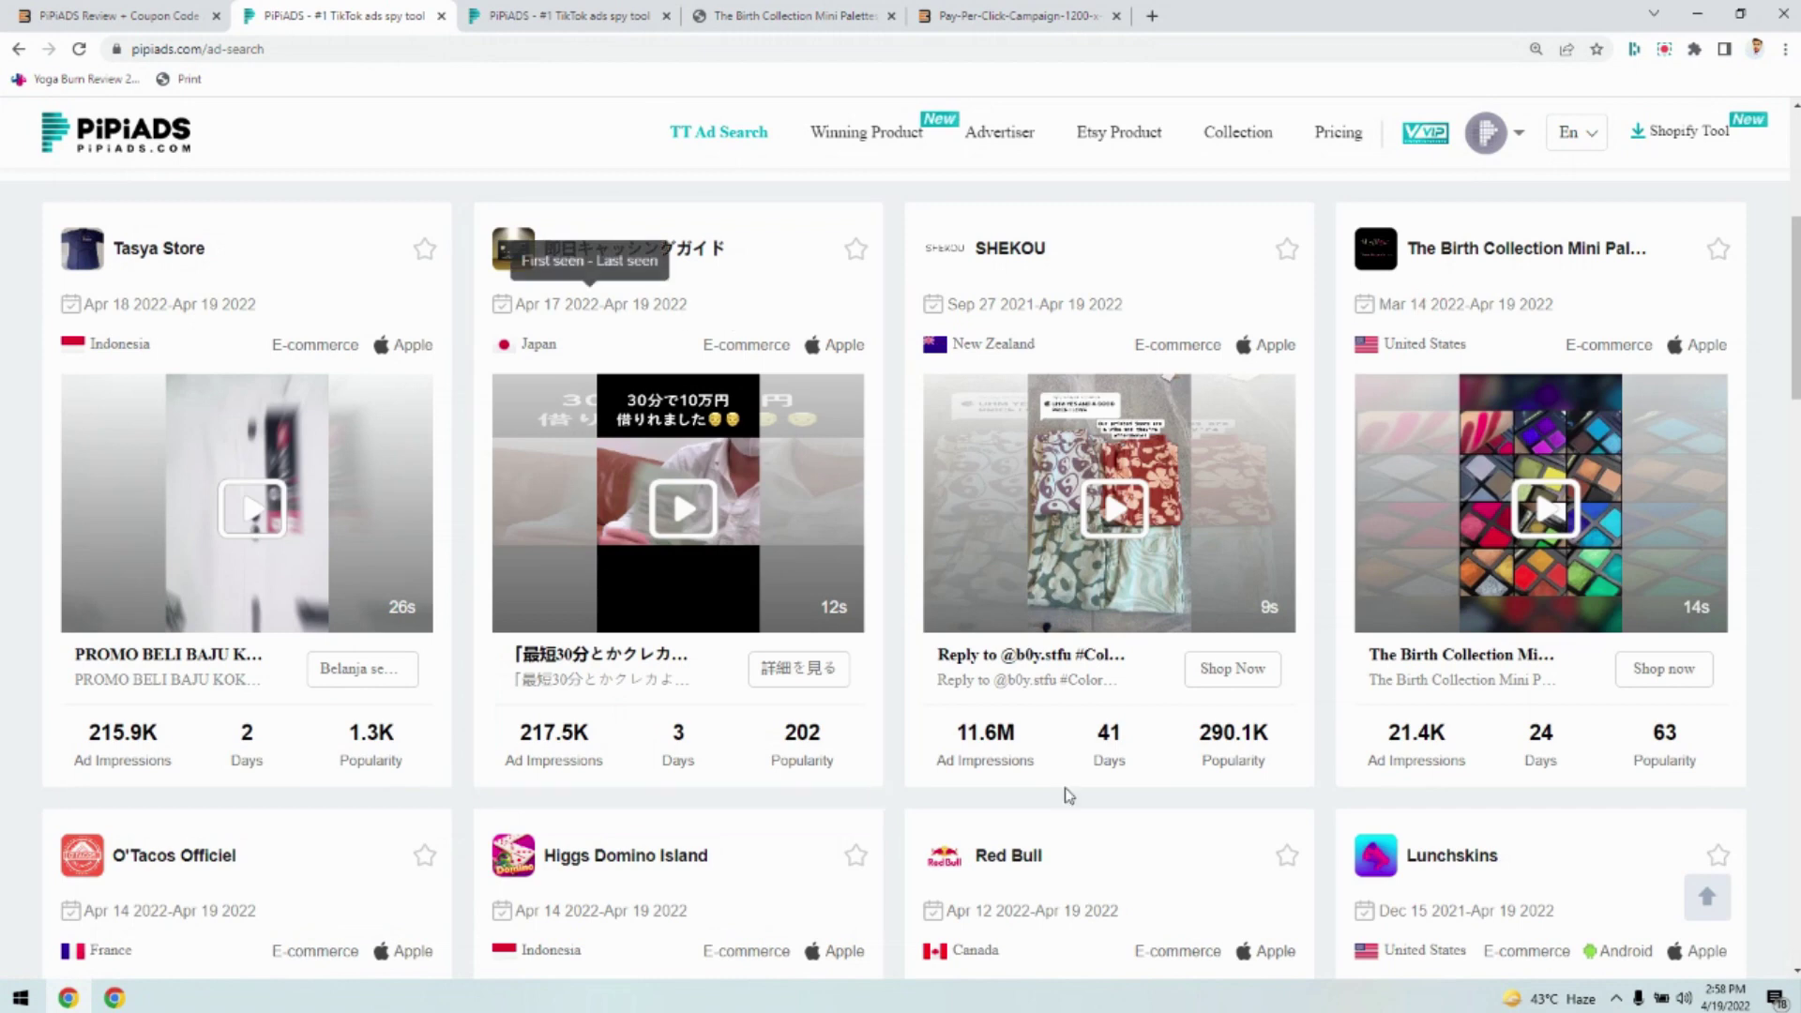
scroll(1166, 771, "up", 5)
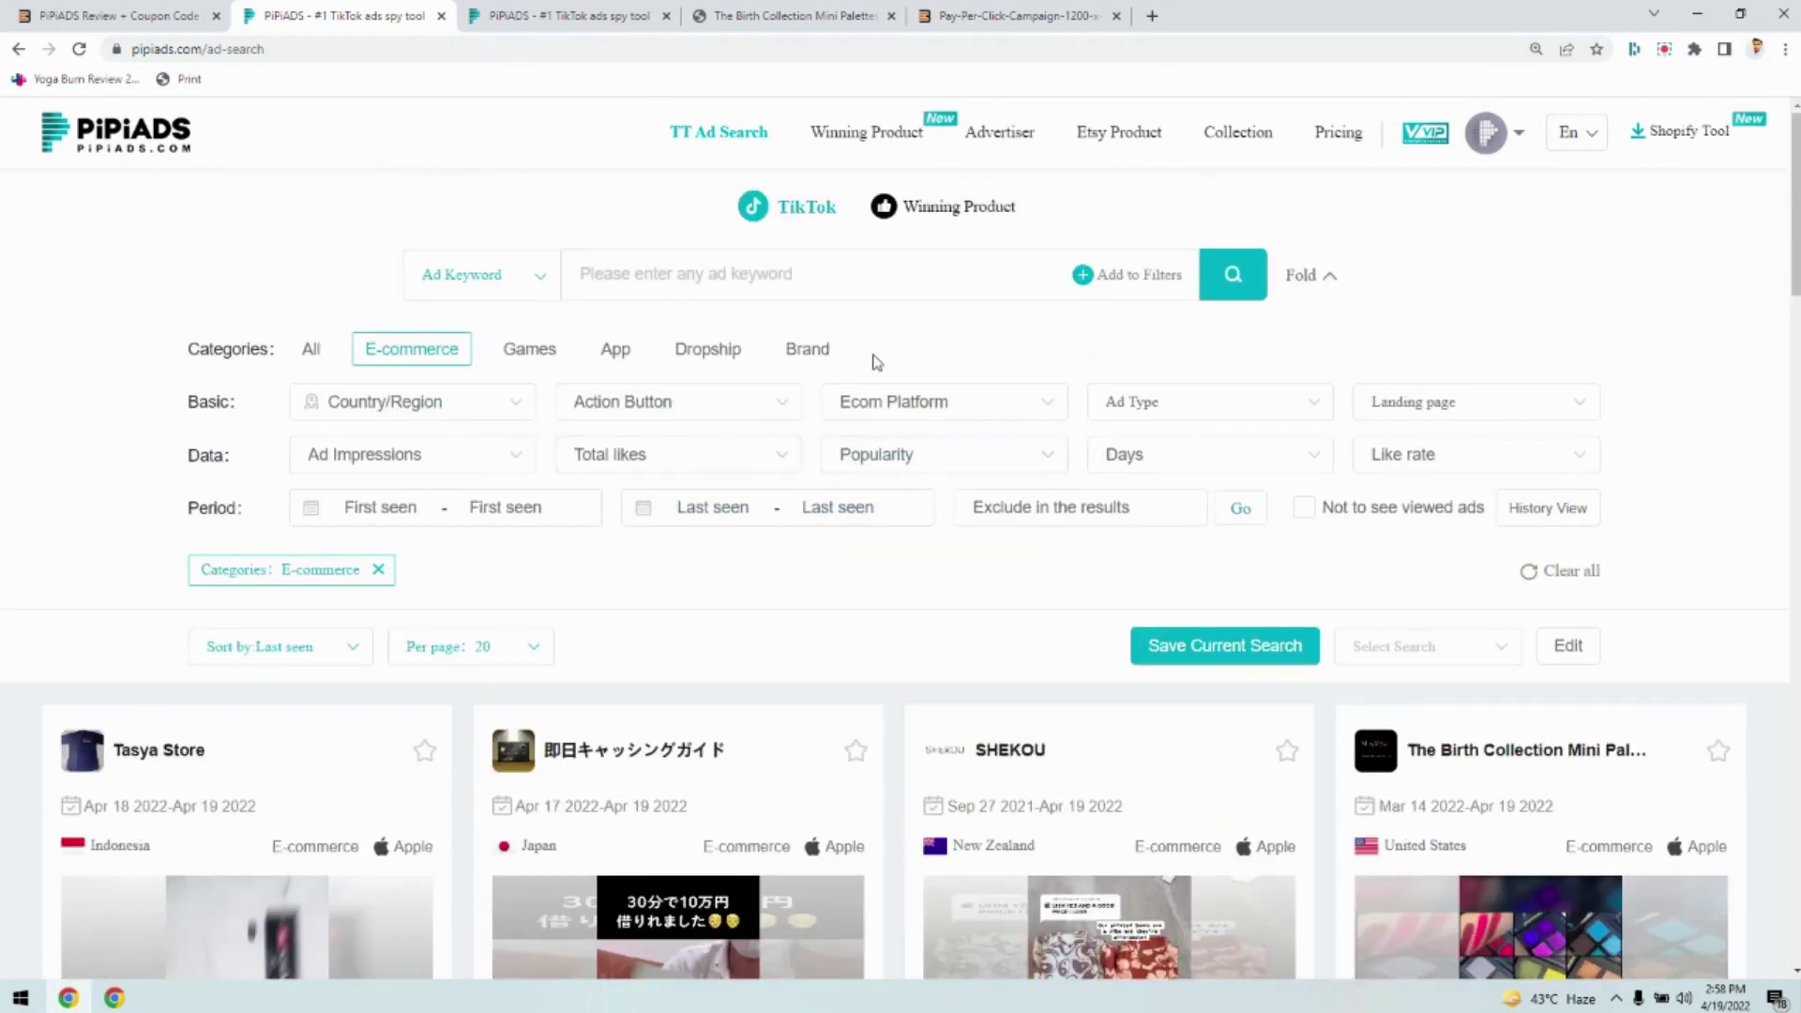
left_click(380, 408)
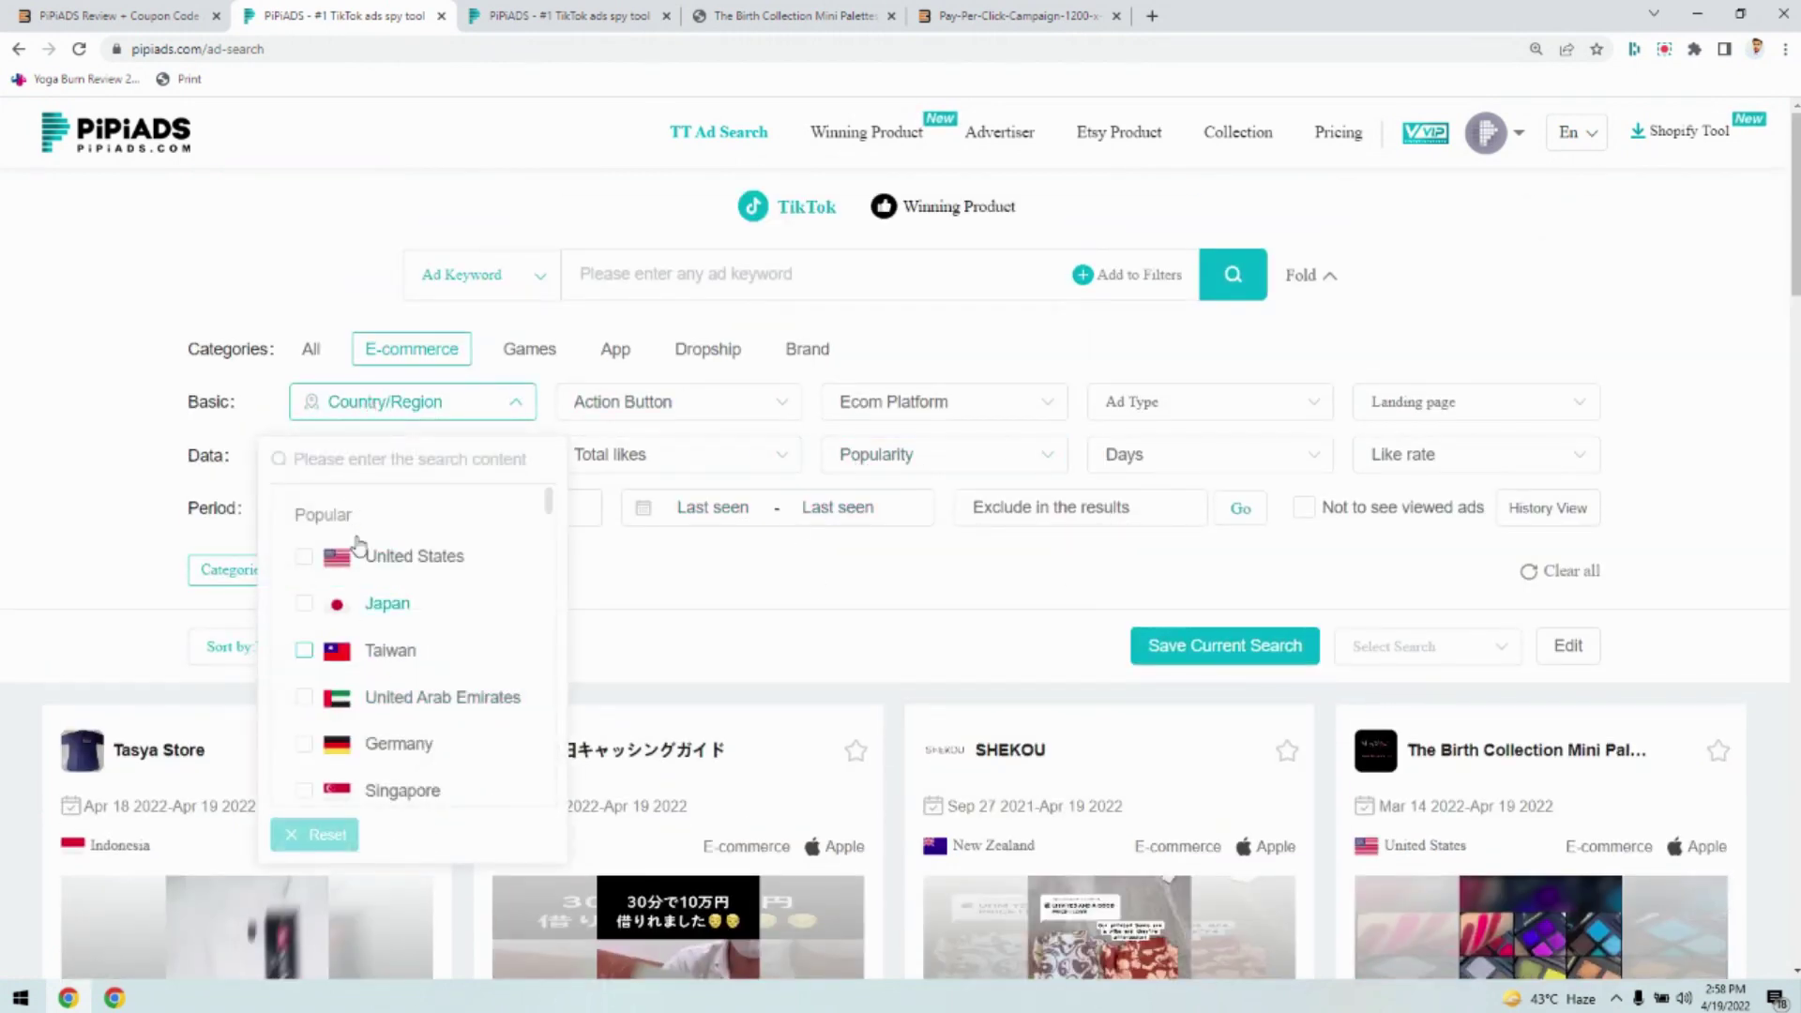